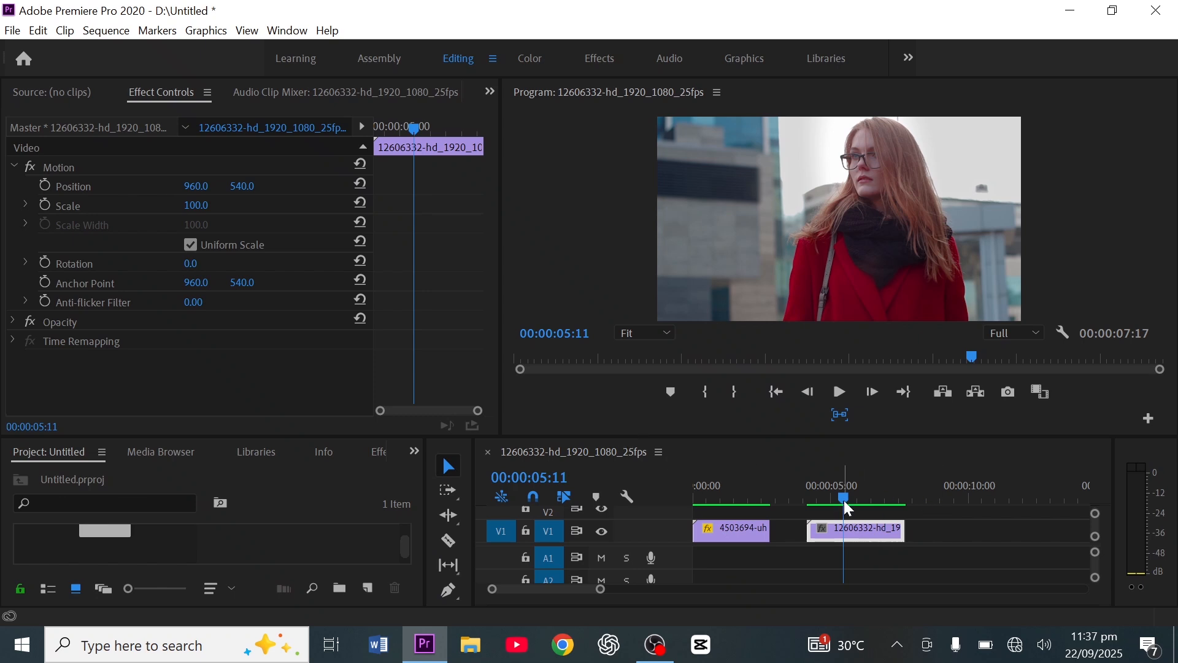
Step: Select the first clip in the timeline and compare its picture with the second clip's by scrubbing between them
drag(855, 507, 729, 516)
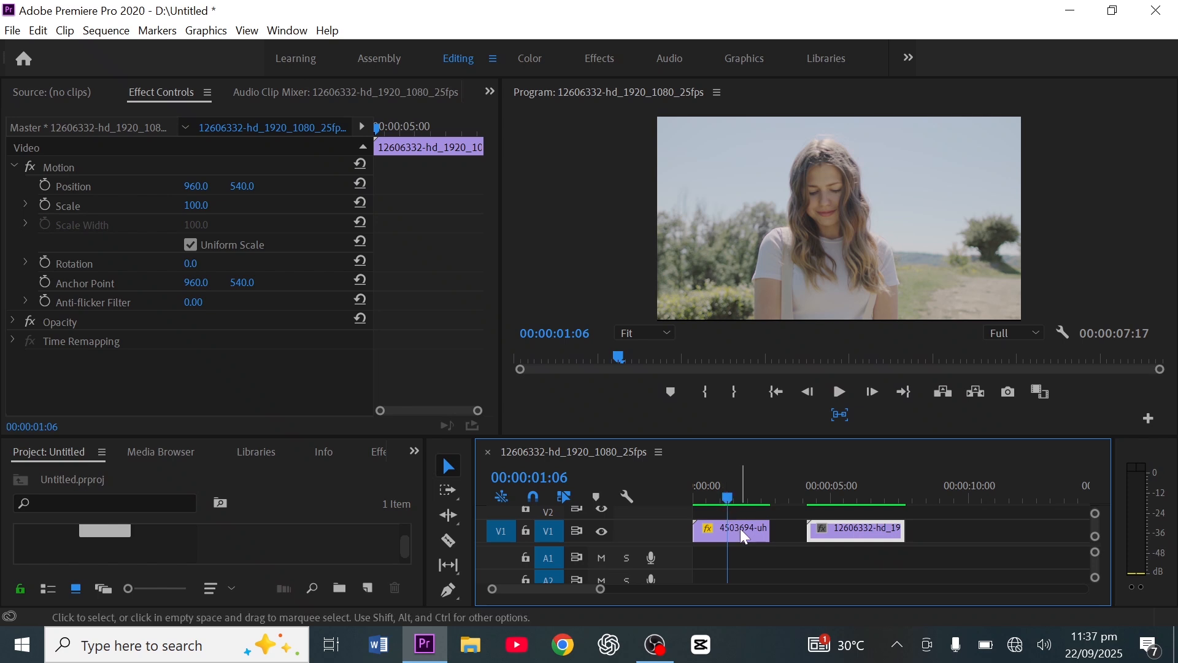
click(743, 532)
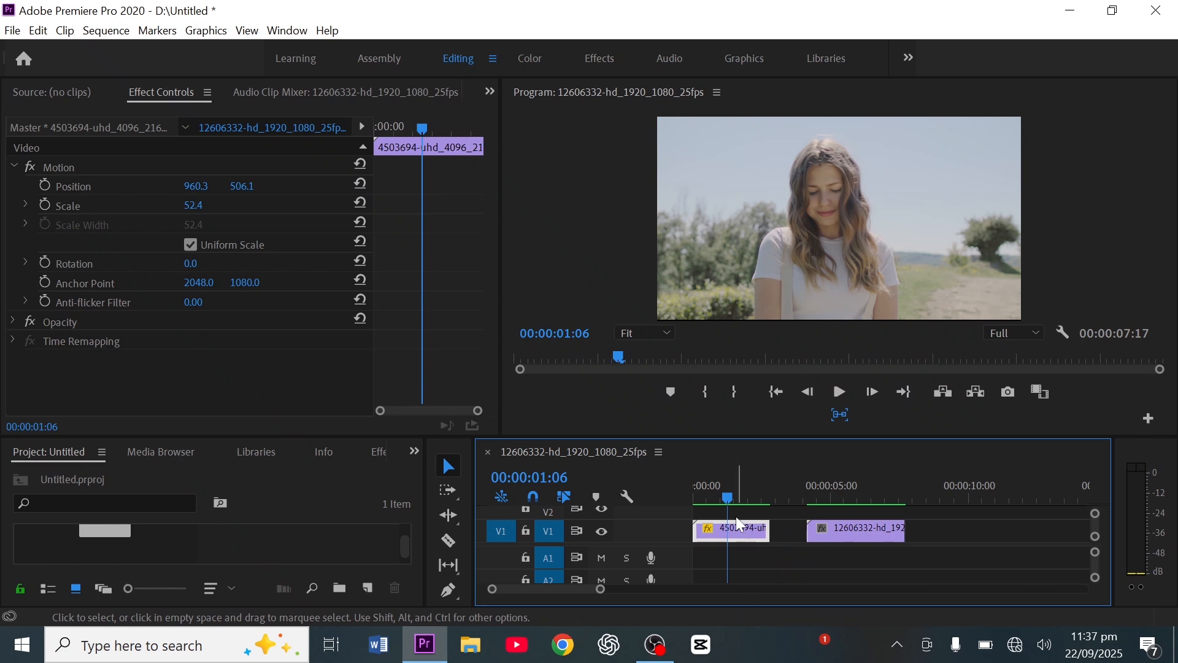
drag(736, 503, 850, 502)
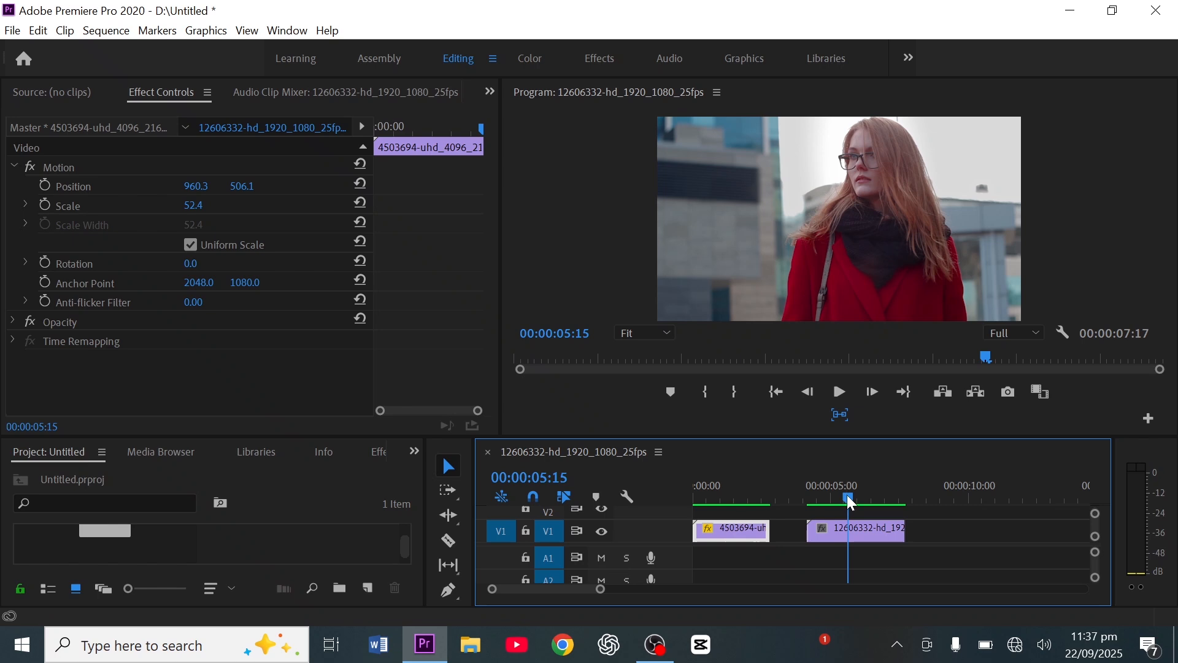
drag(851, 504, 731, 515)
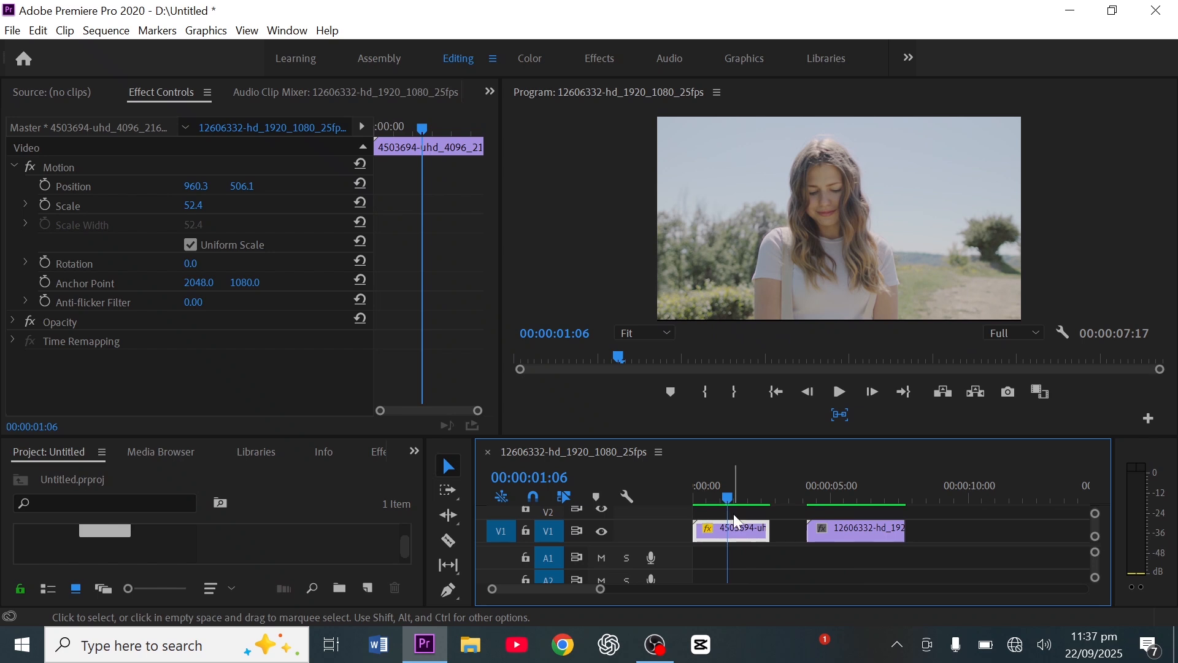
drag(729, 497, 860, 499)
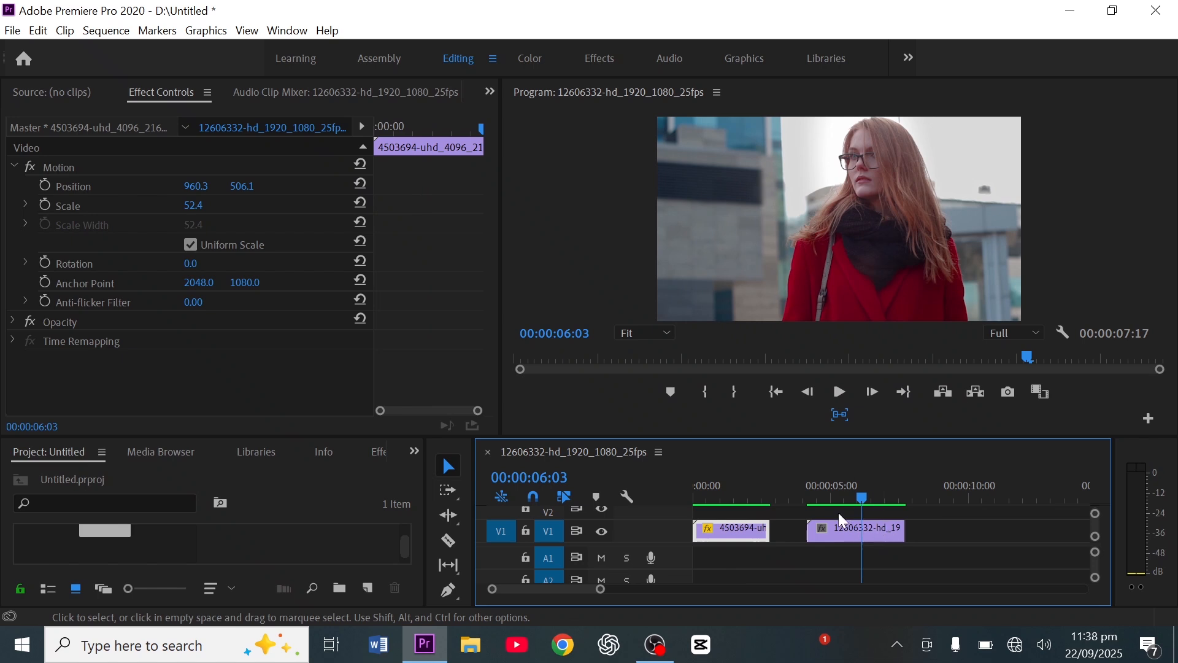
drag(866, 503, 723, 513)
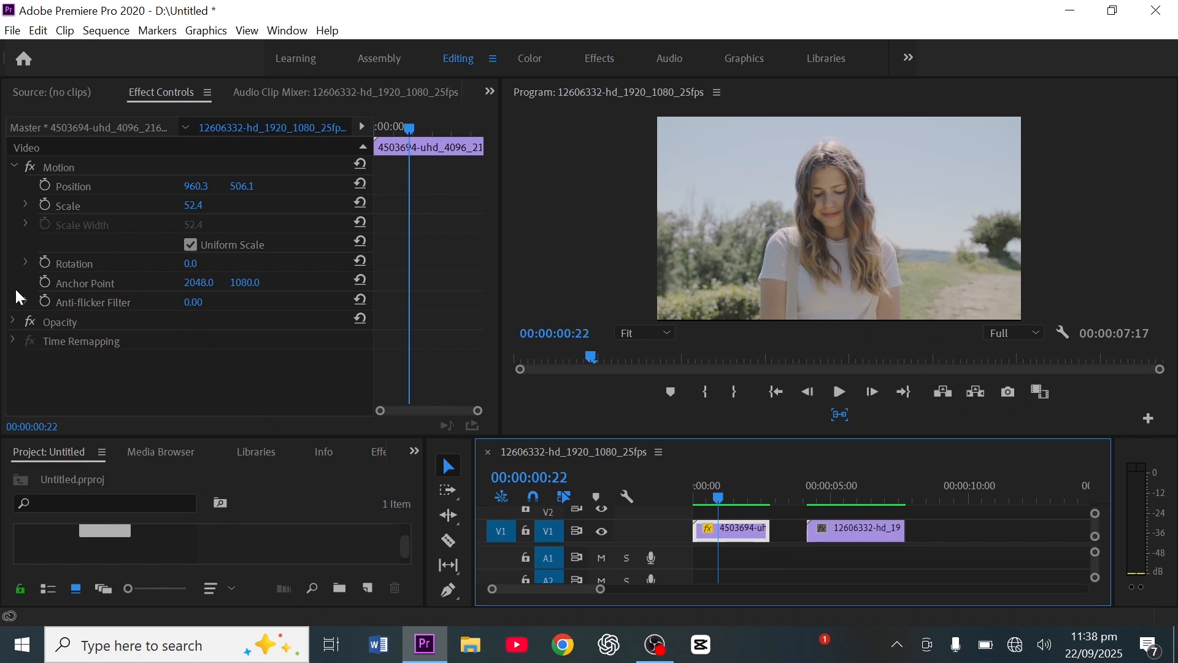
Step: Collapse the first clip's Motion properties and switch to the Color workspace with the Creative section expanded
click(14, 167)
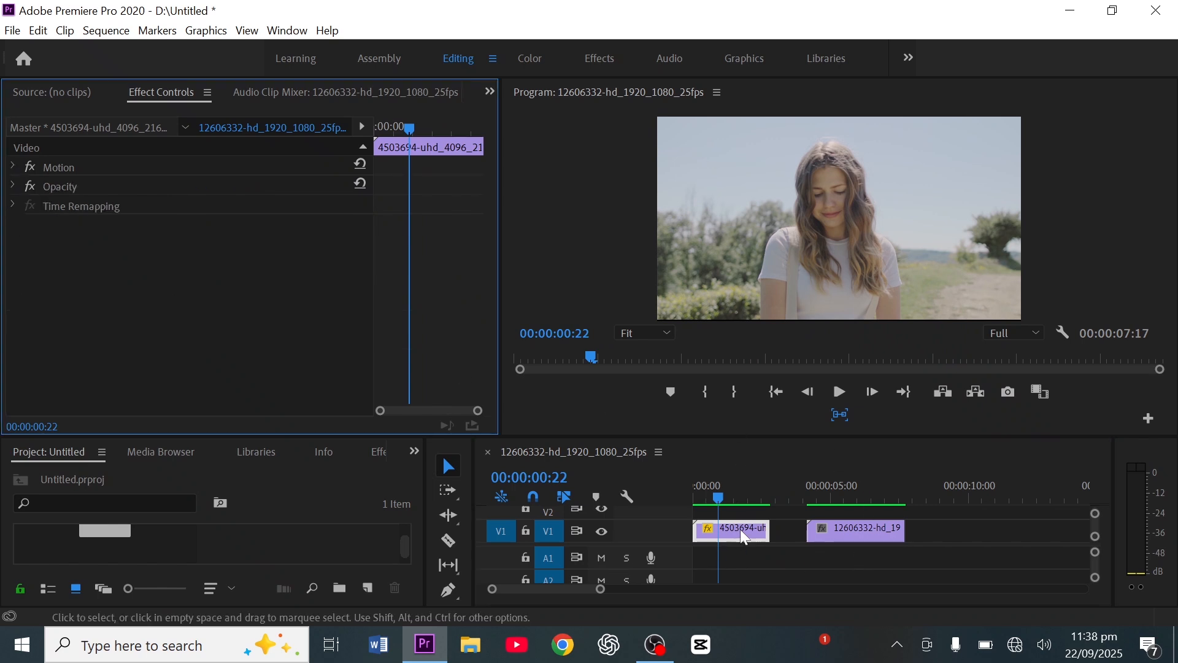
mouse_move(735, 532)
click(531, 61)
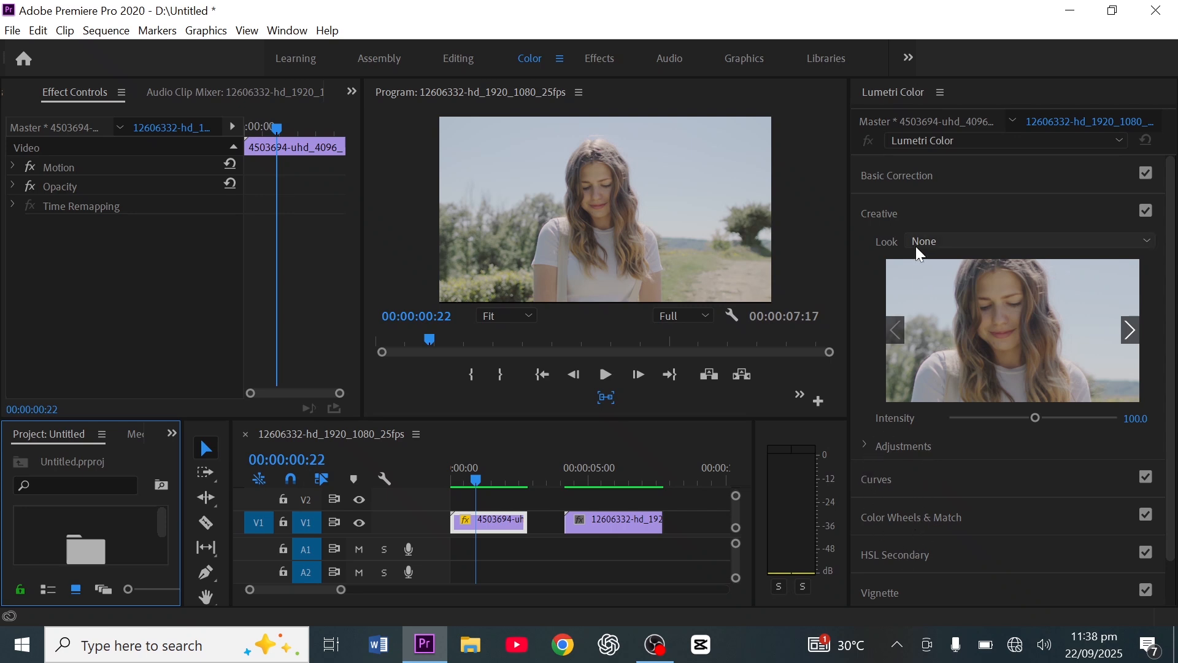
click(891, 221)
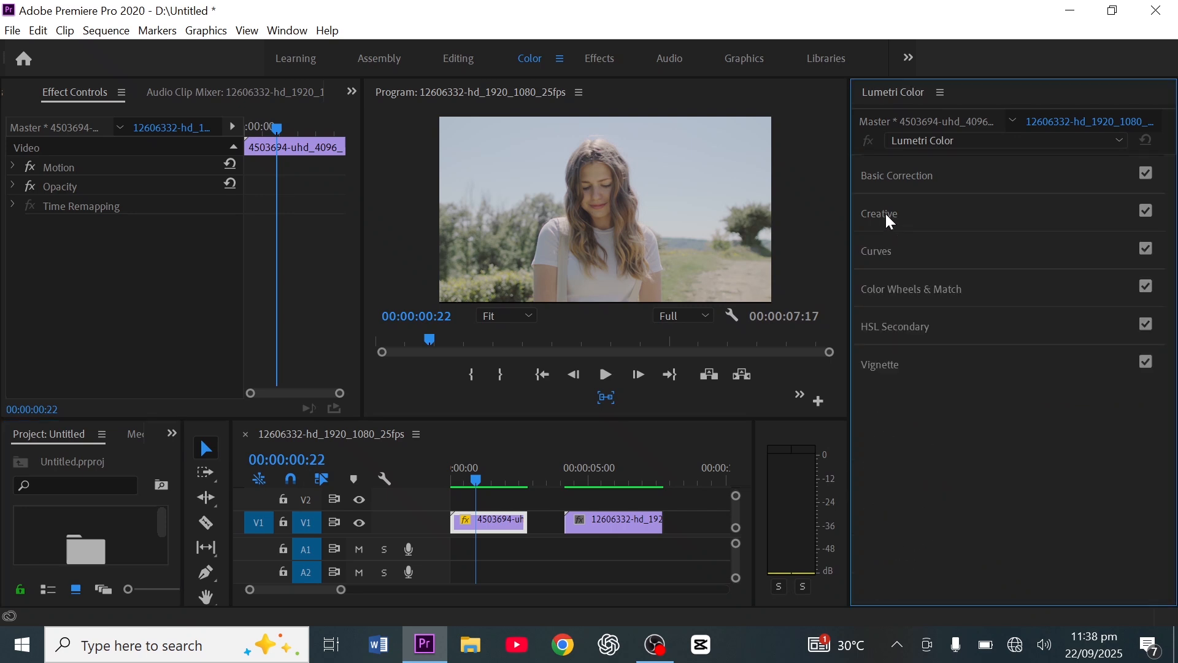
click(895, 218)
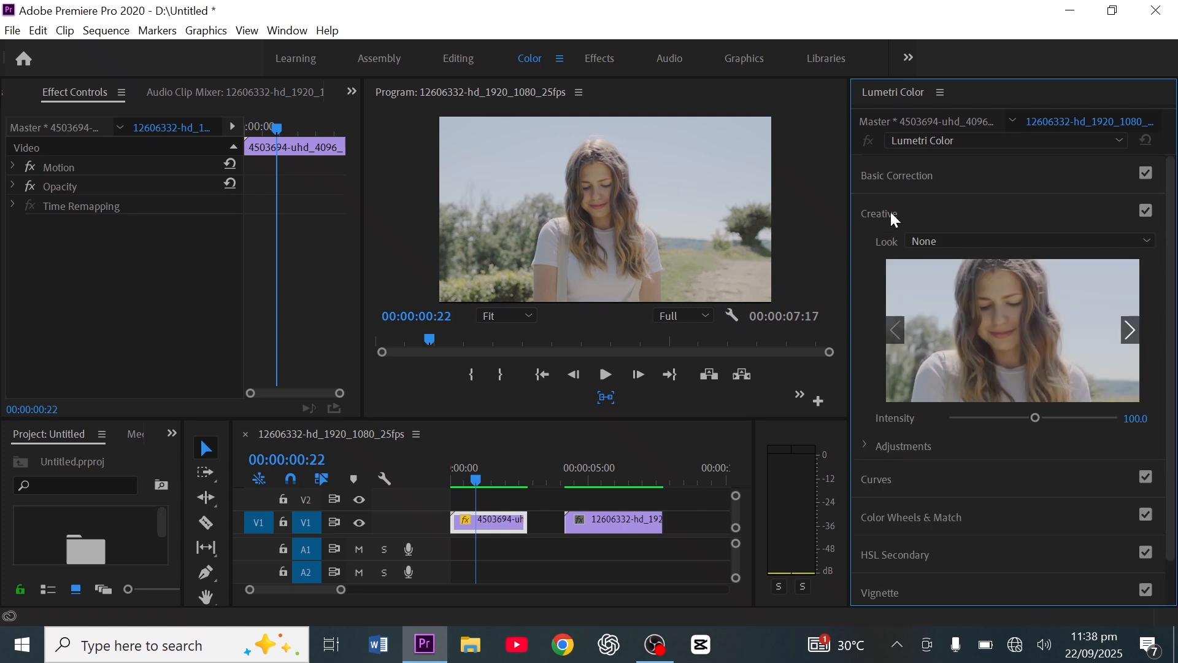
Step: Try the creative looks SL BLEACH NDR and SL GOLD TOBACCO on the first clip
click(1145, 241)
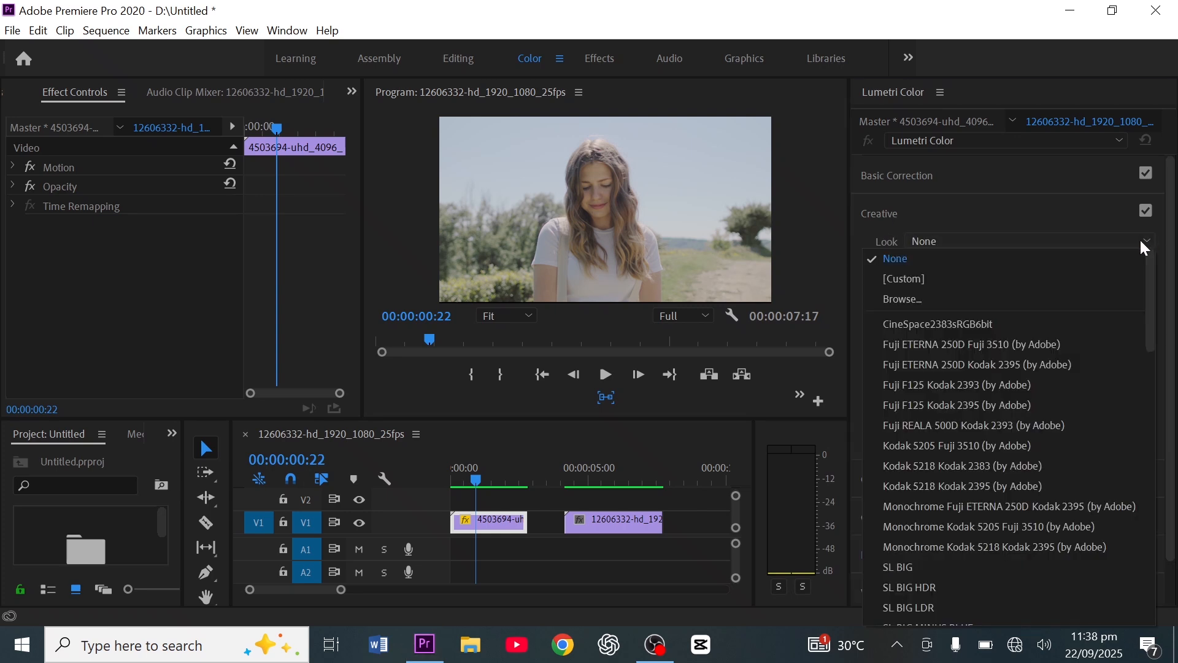
scroll(935, 457, down, 3)
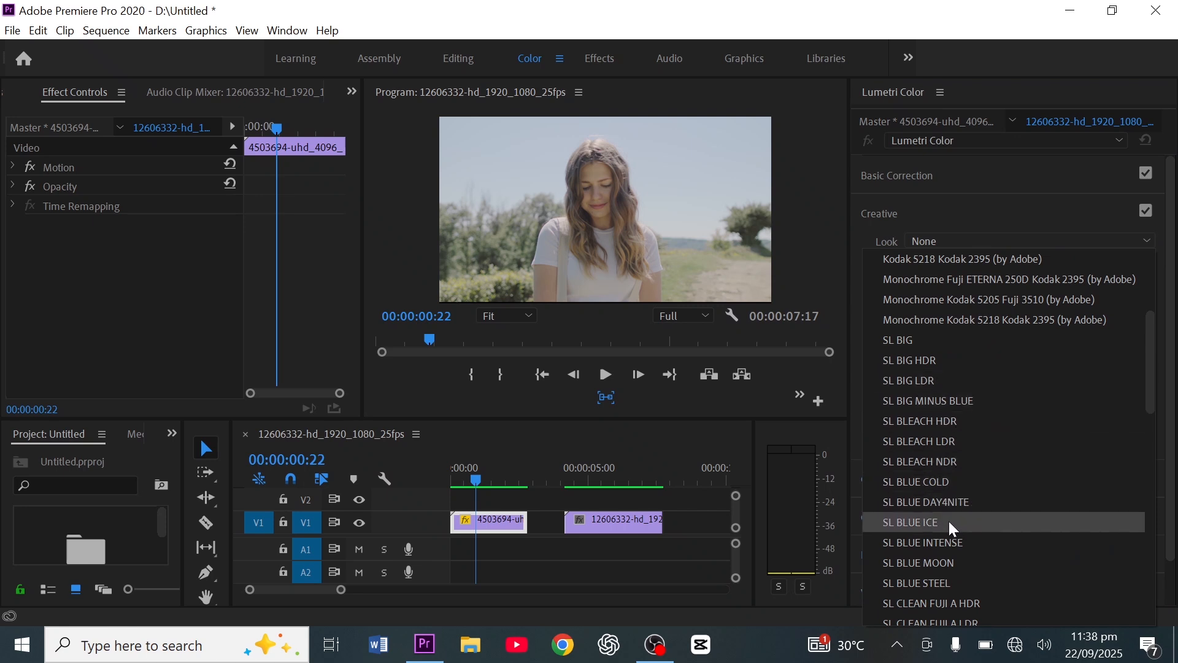
click(937, 470)
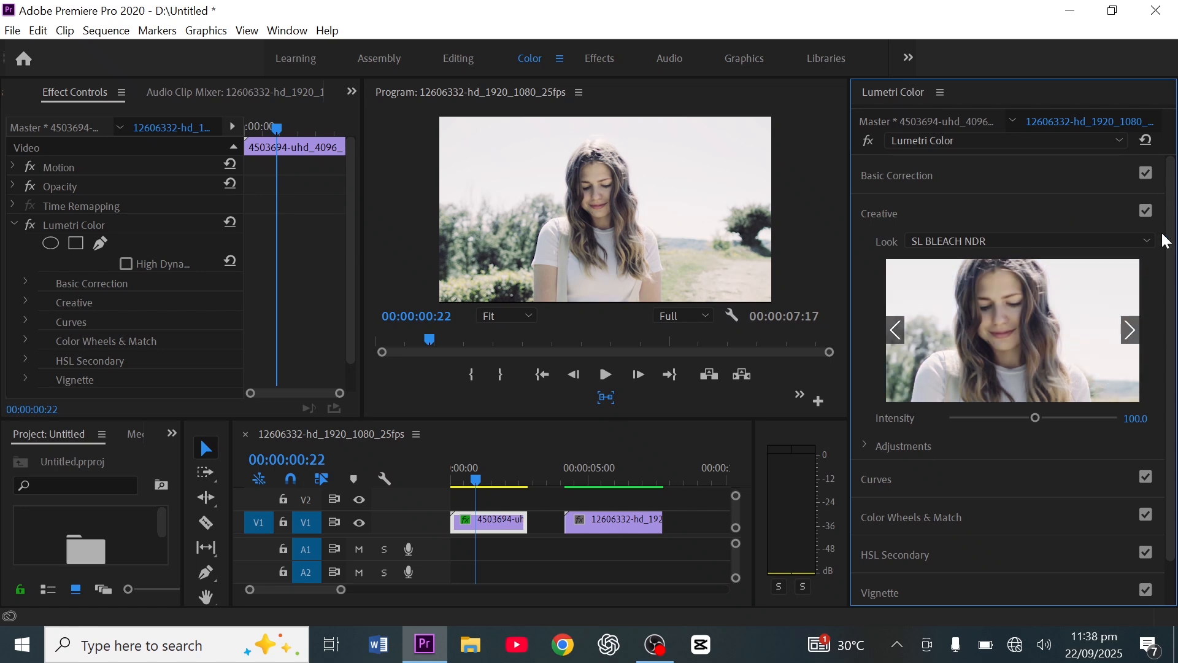
click(1147, 241)
scroll(997, 459, down, 3)
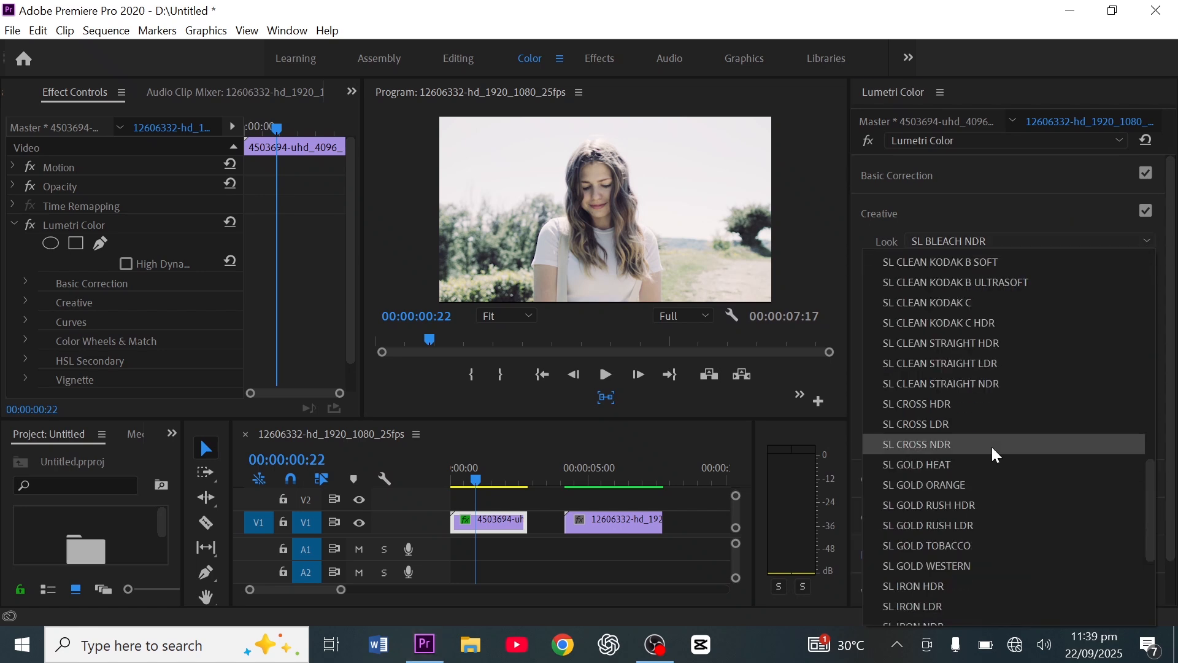
scroll(993, 454, down, 2)
click(945, 433)
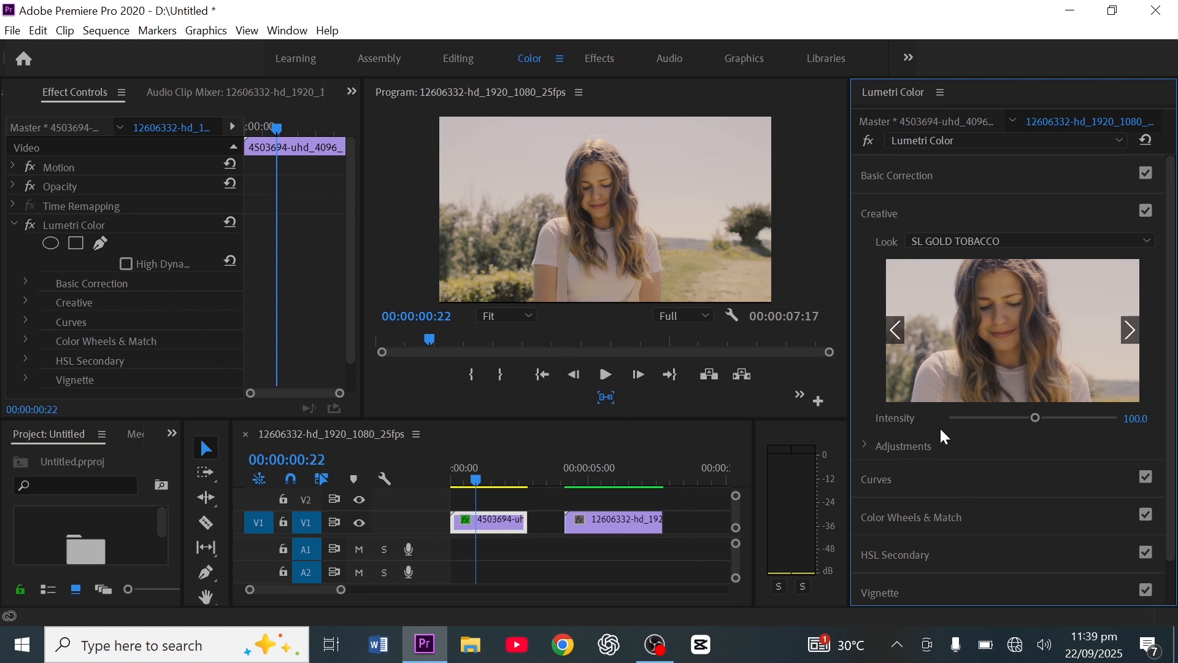
Step: Try the black-and-white creative looks SL NOIR NOUVELLE and SL NOIR TRI-X on the first clip
click(1151, 242)
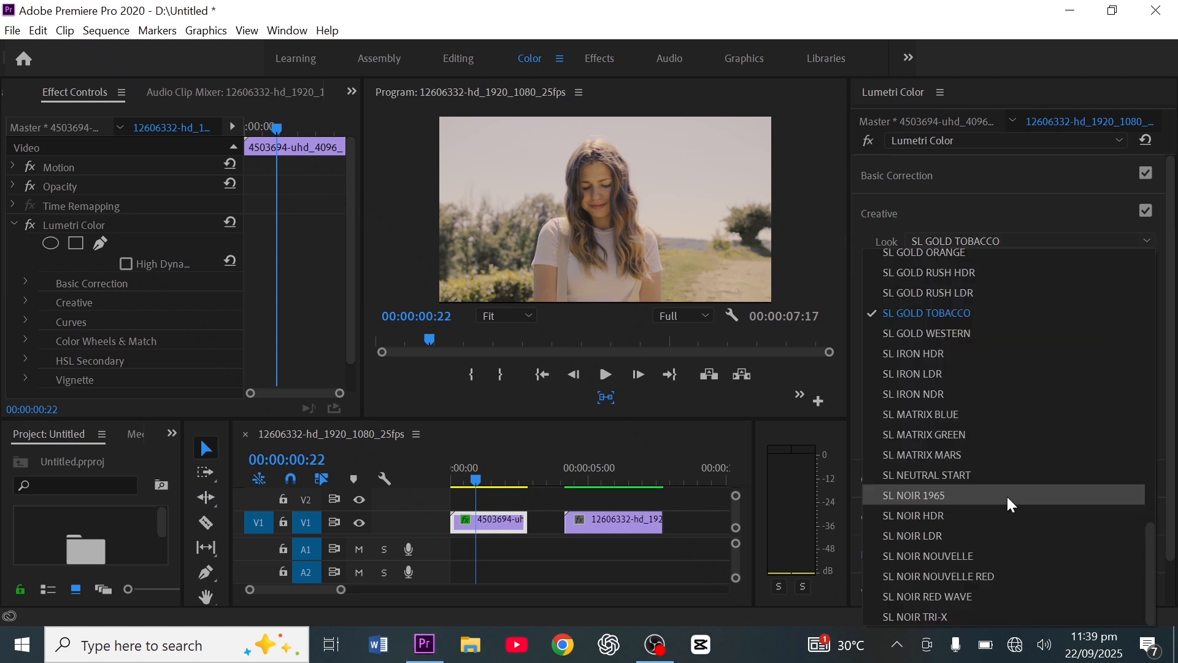
click(966, 556)
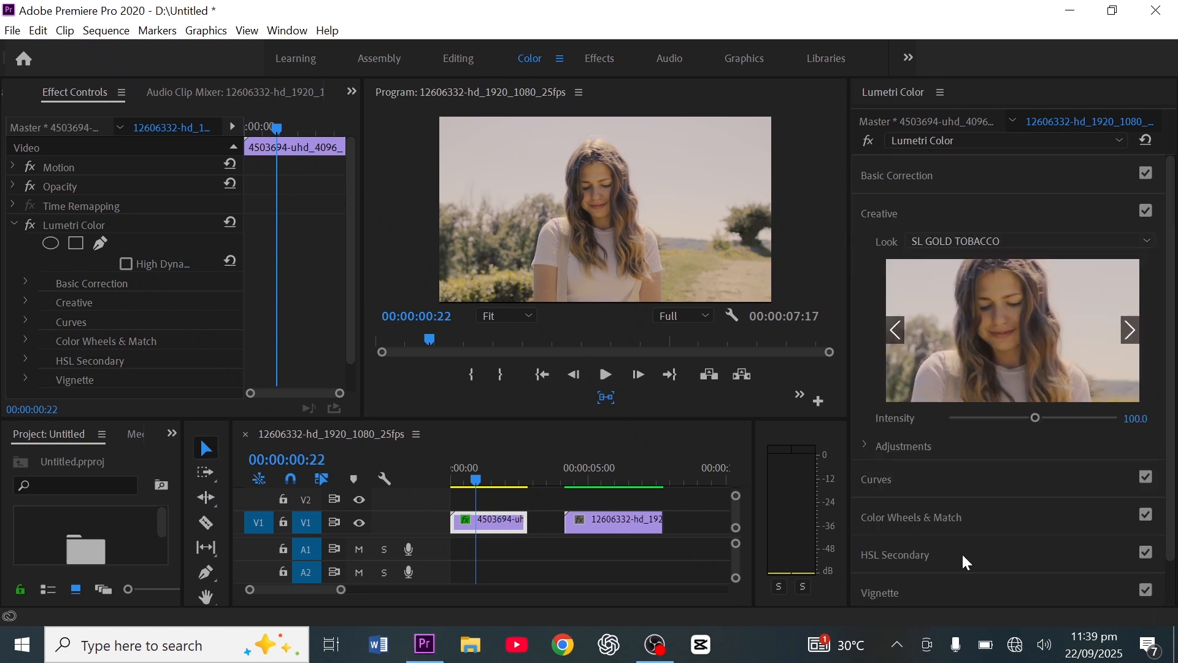
click(1152, 243)
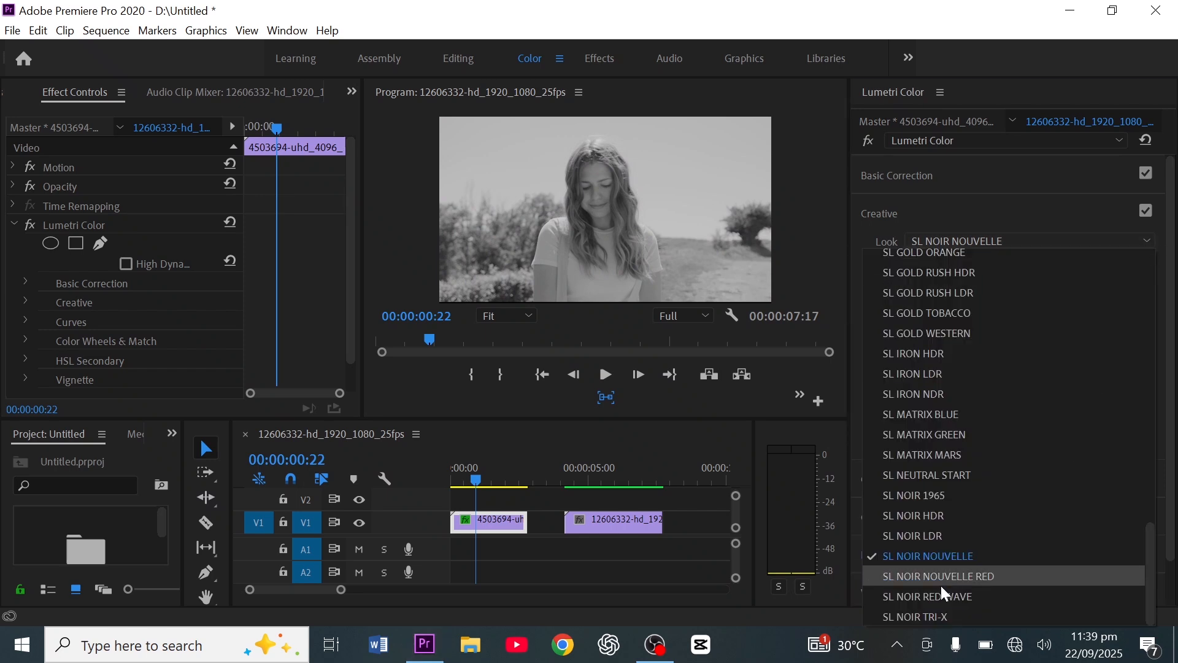
click(921, 618)
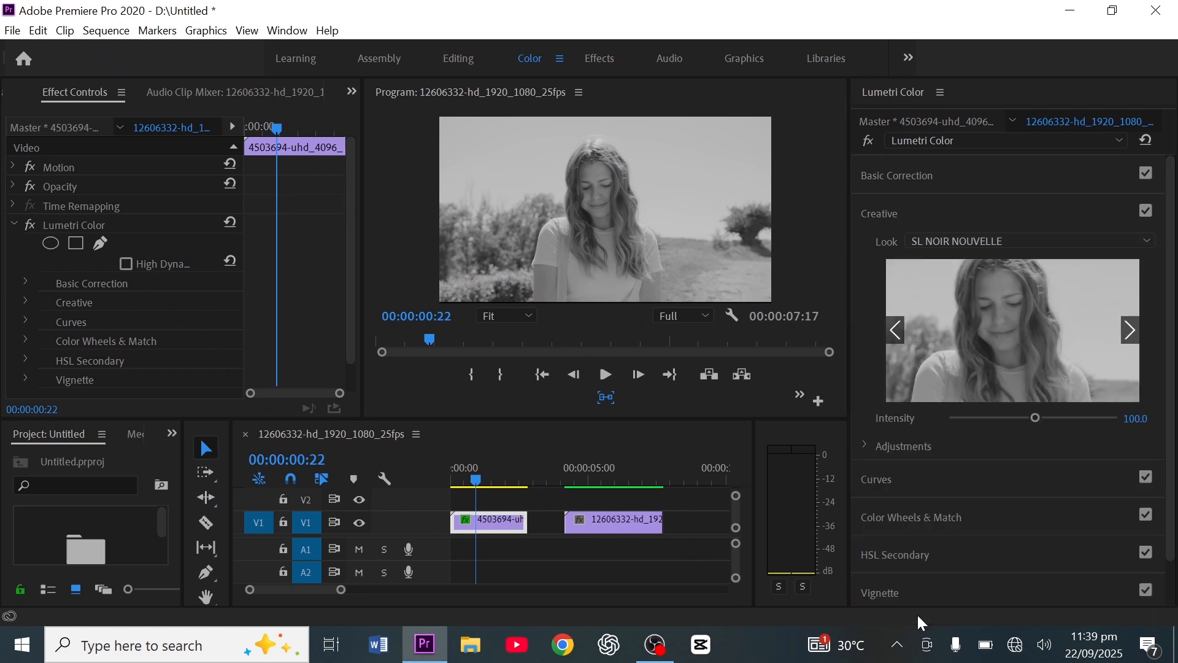
Step: Apply the creative look SL MATRIX GREEN to the first clip
click(1145, 241)
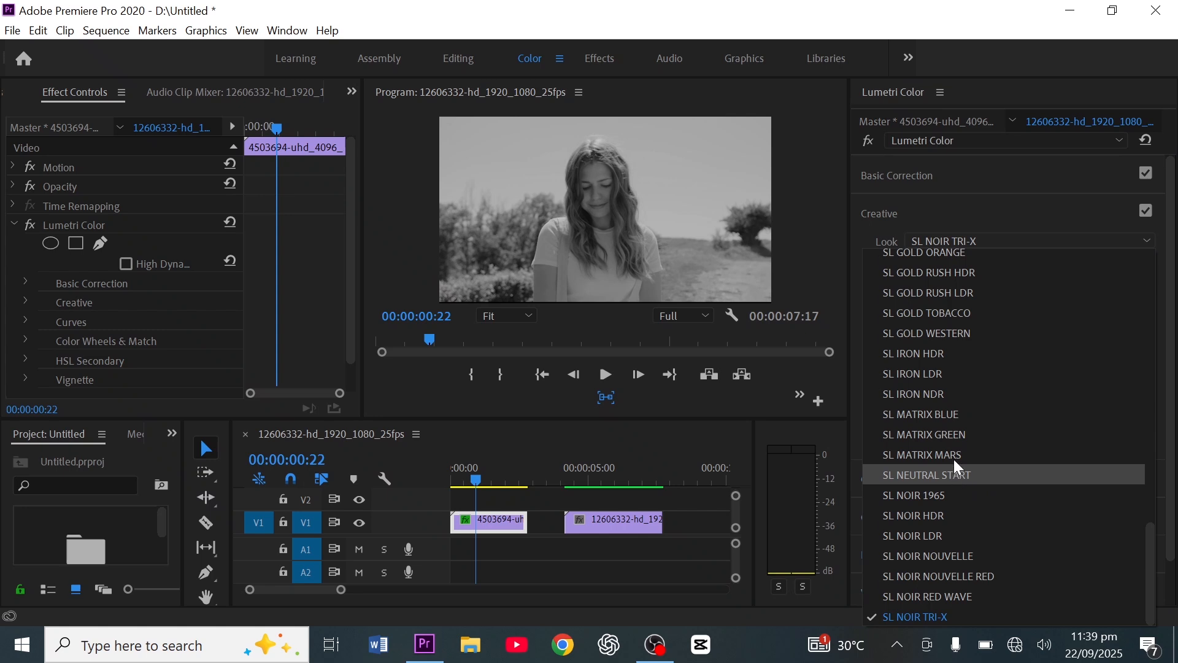
click(955, 435)
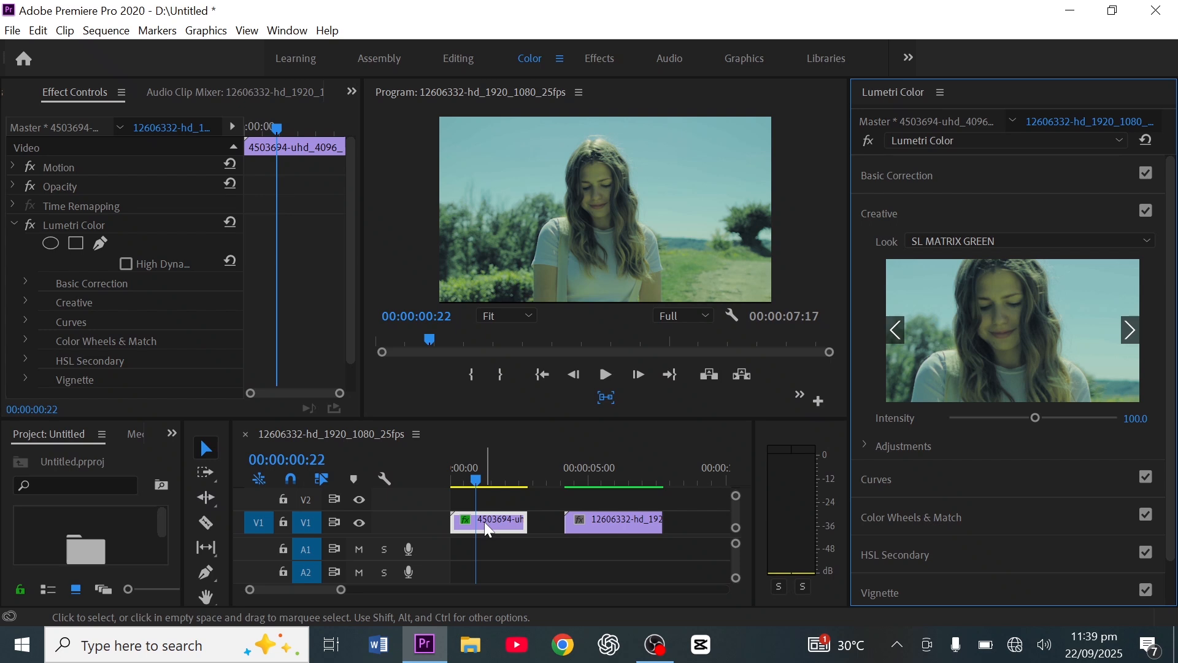
Step: Correct the first clip's white balance by sampling the pale path beside the woman with the WB Selector
click(907, 177)
click(960, 281)
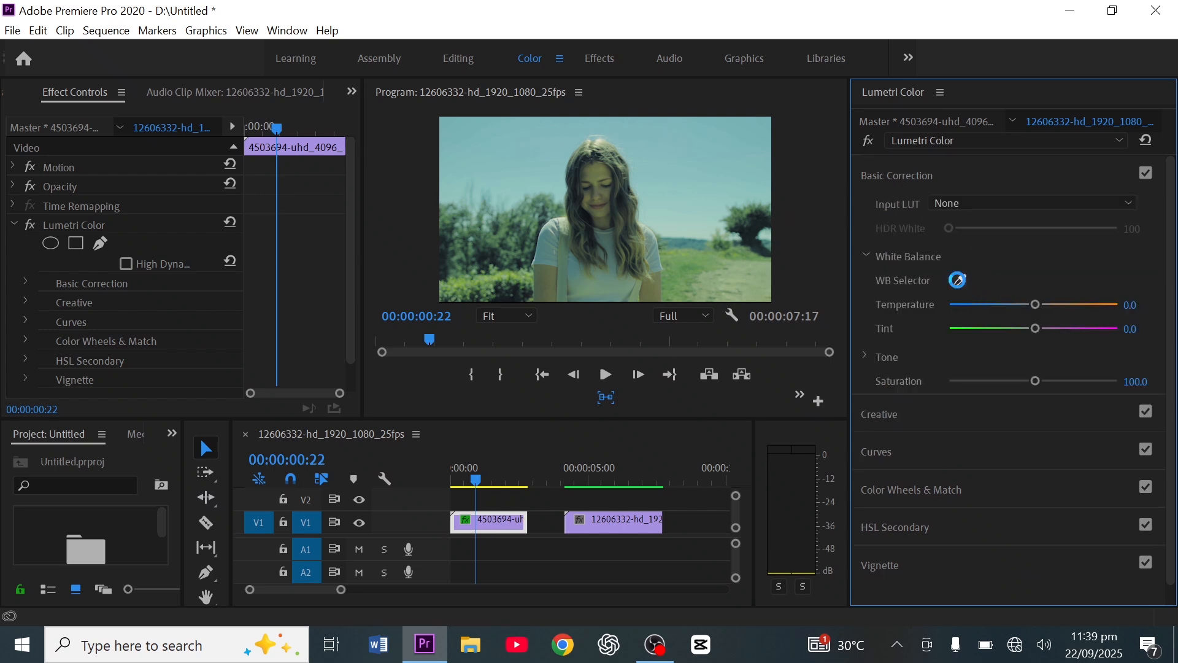
click(720, 263)
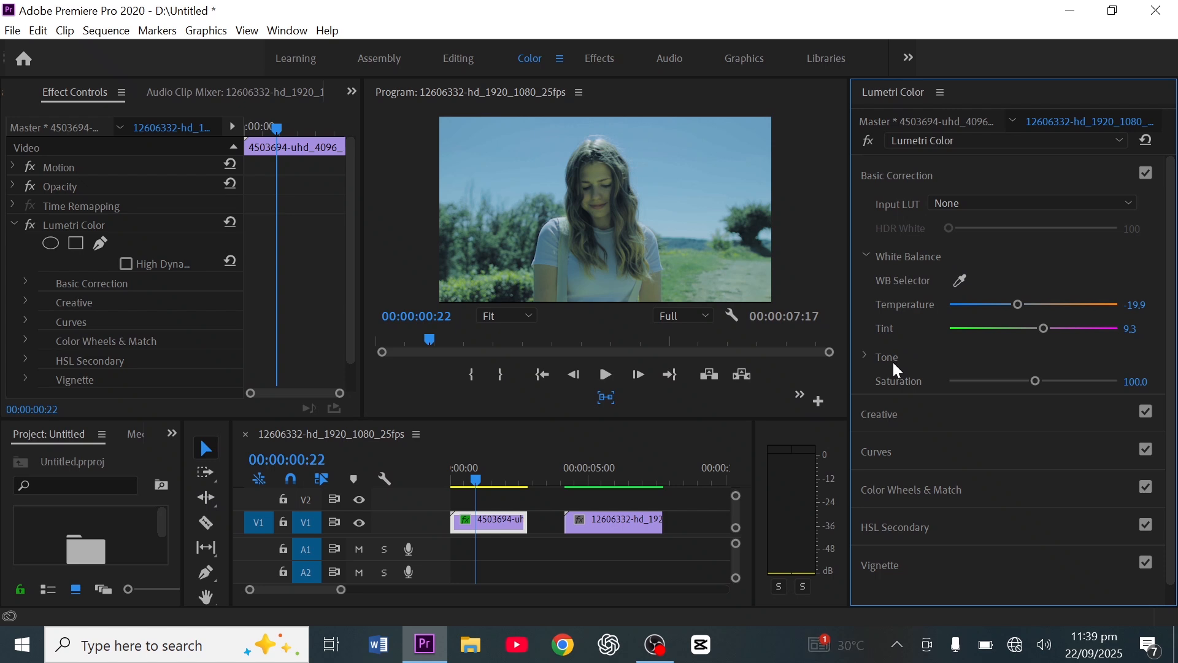
Step: Adjust the first clip's tone: Exposure 0.4, Highlights 18.5, Shadows -3.3 and Whites 18.5
click(870, 362)
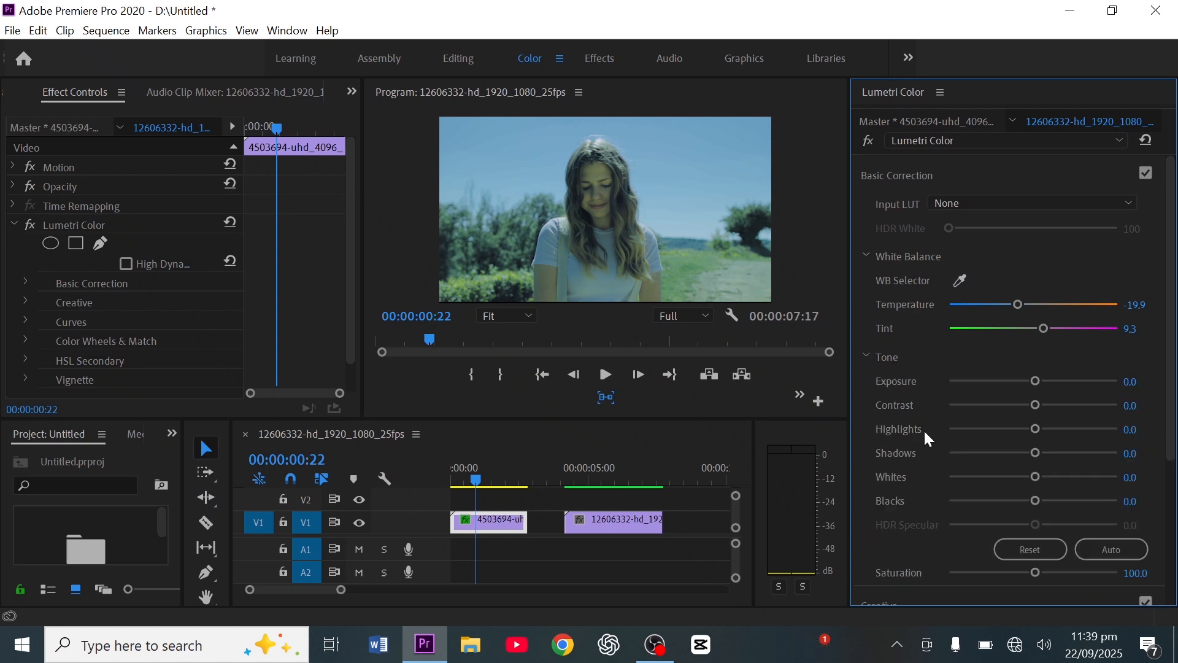
mouse_move(1038, 382)
mouse_down()
mouse_move(1052, 388)
mouse_move(1041, 382)
mouse_up()
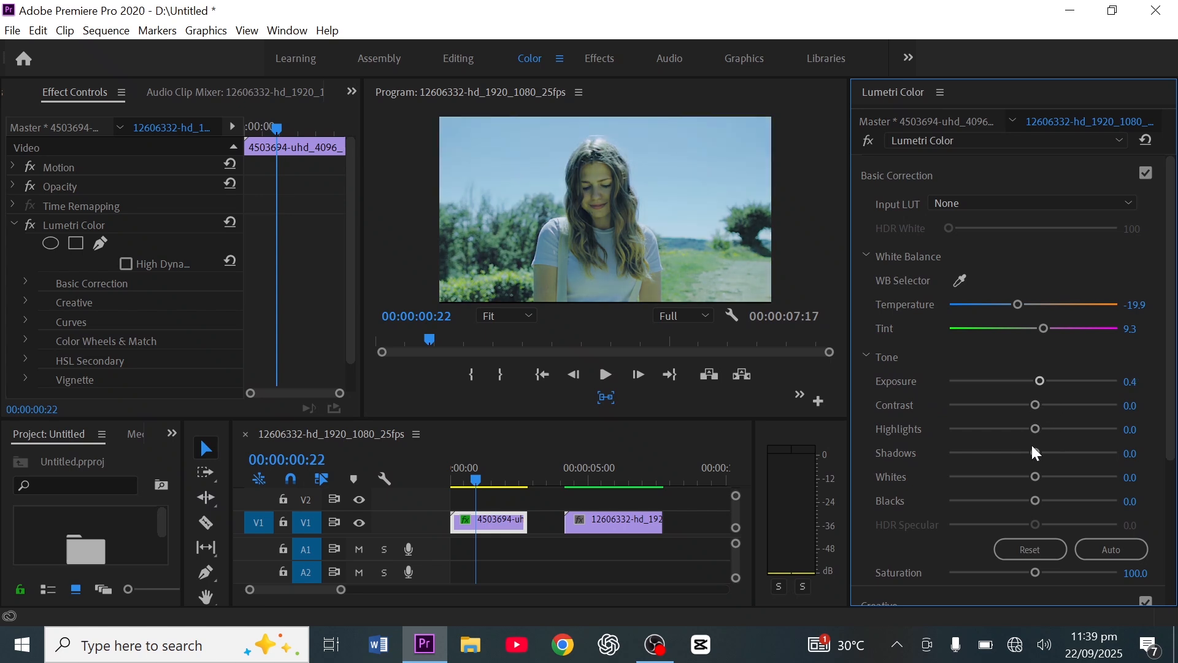
mouse_move(1039, 435)
mouse_down()
mouse_move(1056, 440)
mouse_move(1049, 432)
mouse_up()
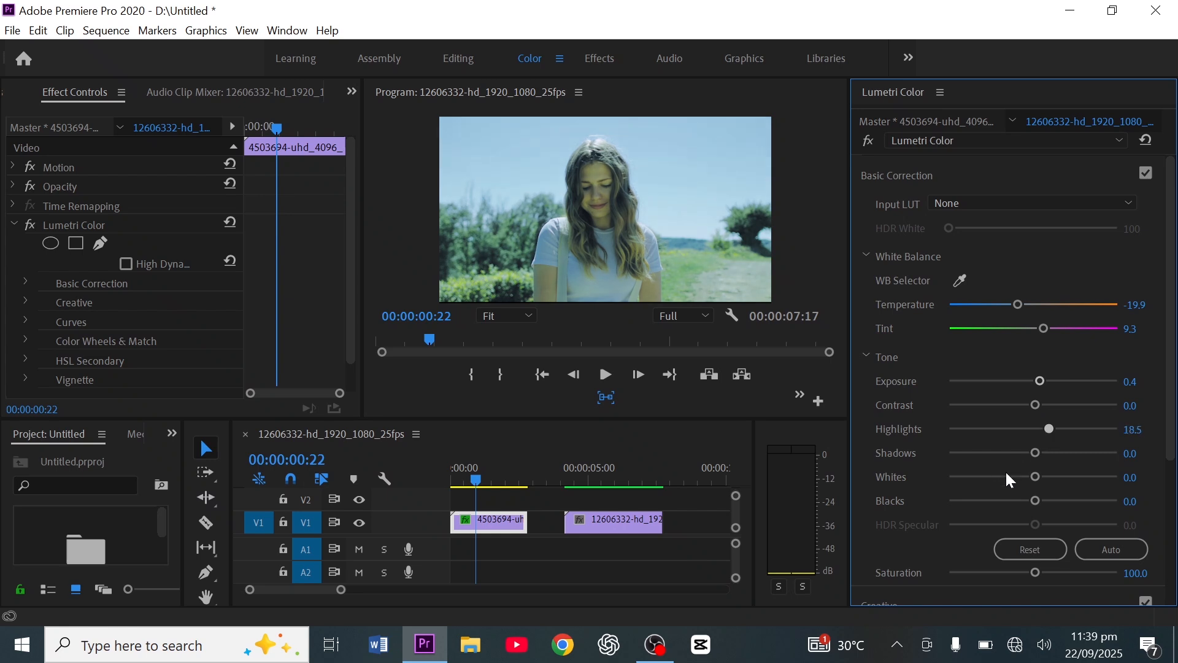
drag(1037, 453, 1030, 455)
drag(1038, 478, 1051, 488)
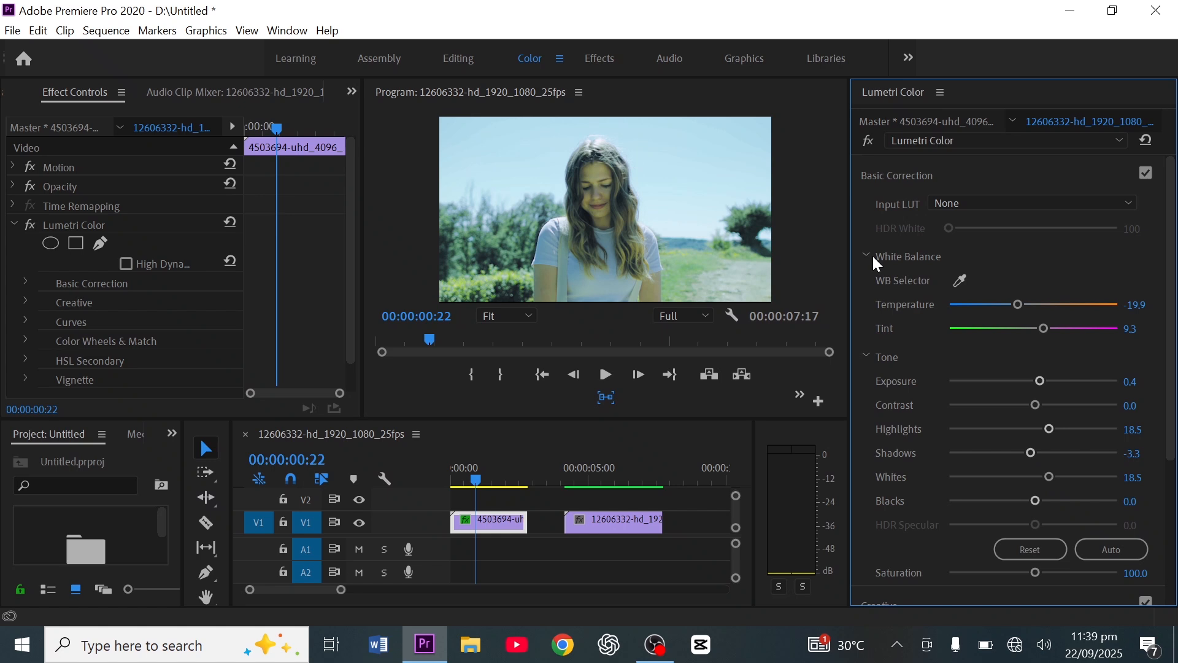
click(867, 357)
scroll(908, 419, down, 1)
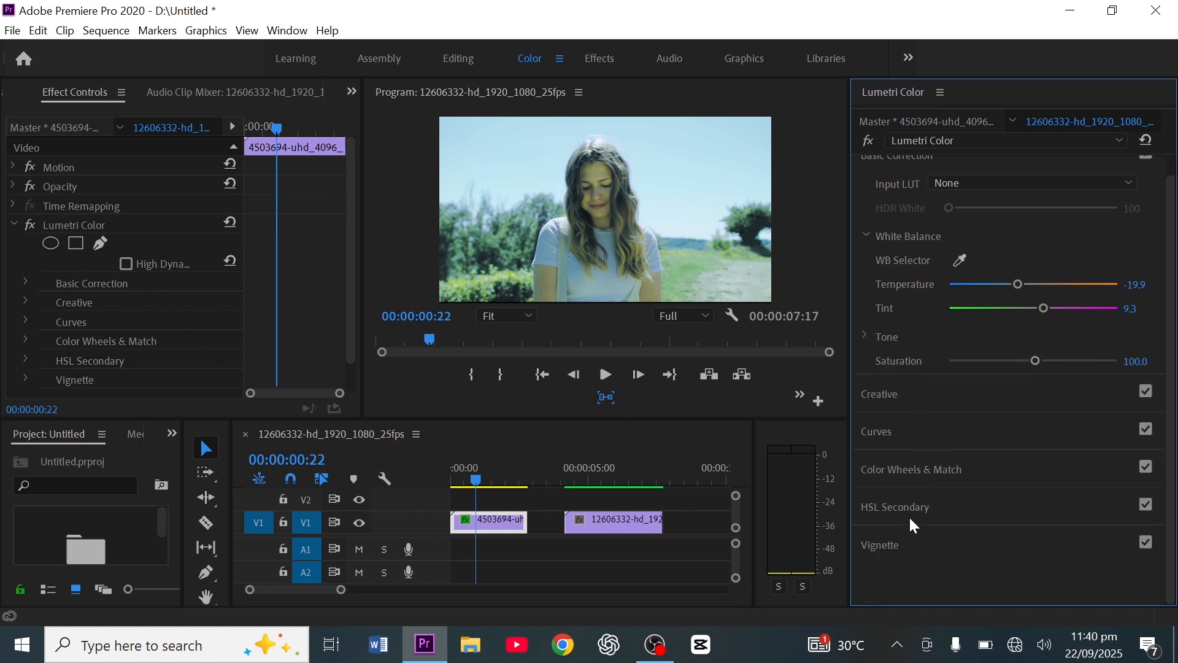
click(895, 394)
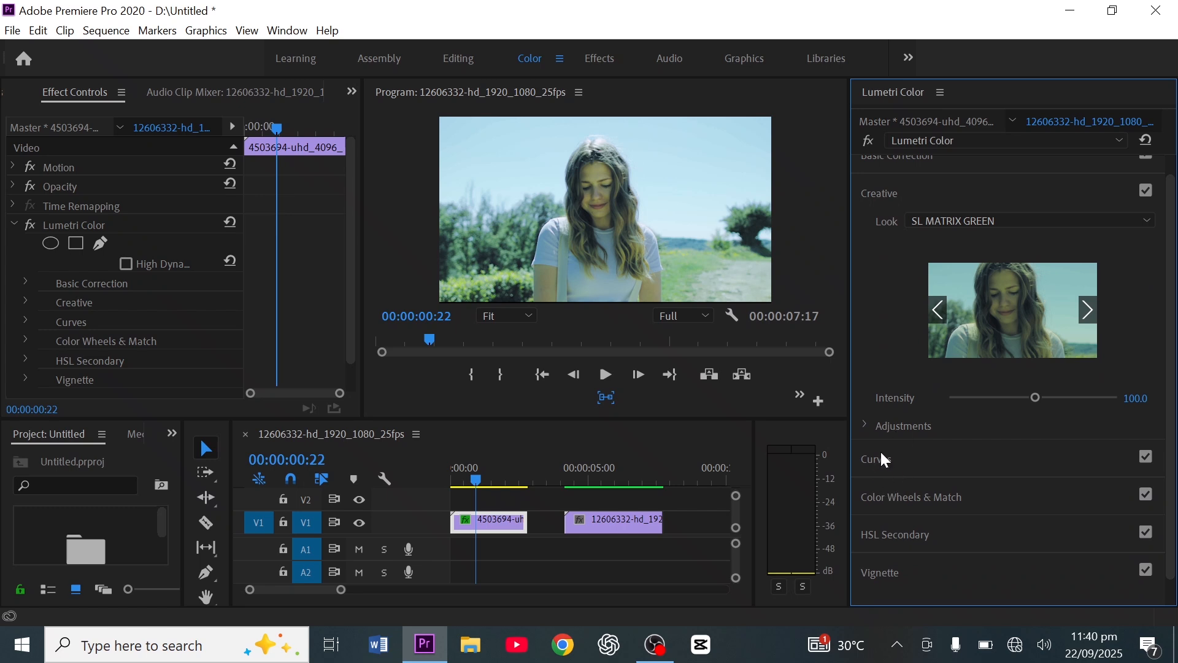
click(891, 464)
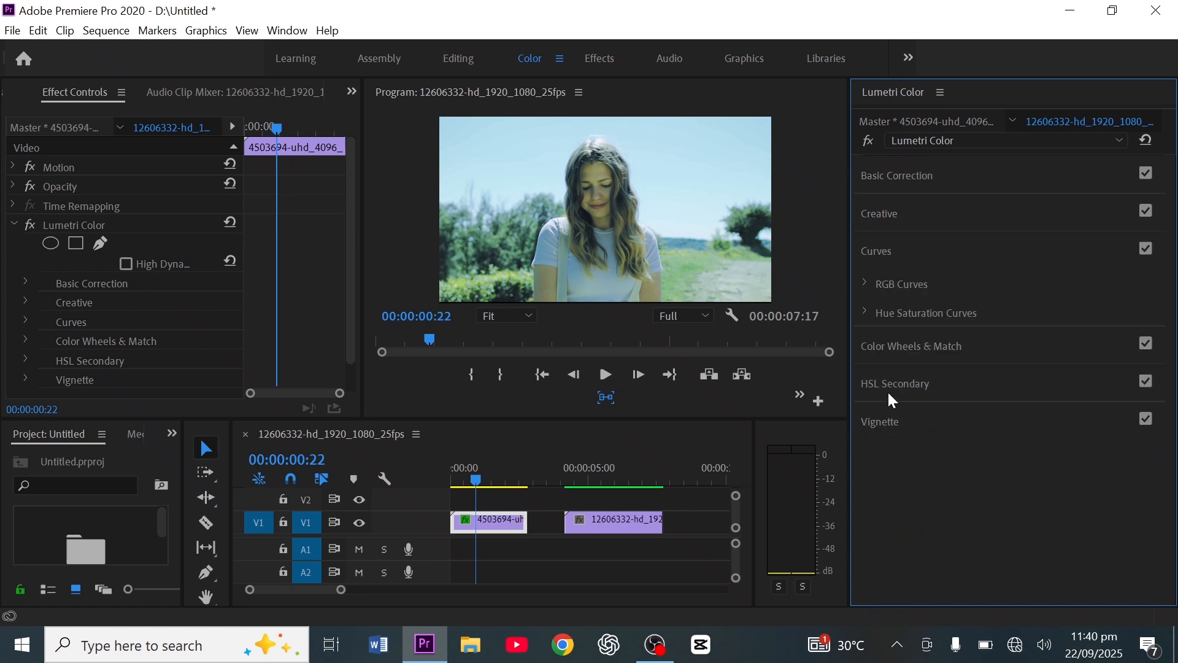
Step: Set the first clip's white balance Tint to 22.8 in Basic Correction
click(915, 174)
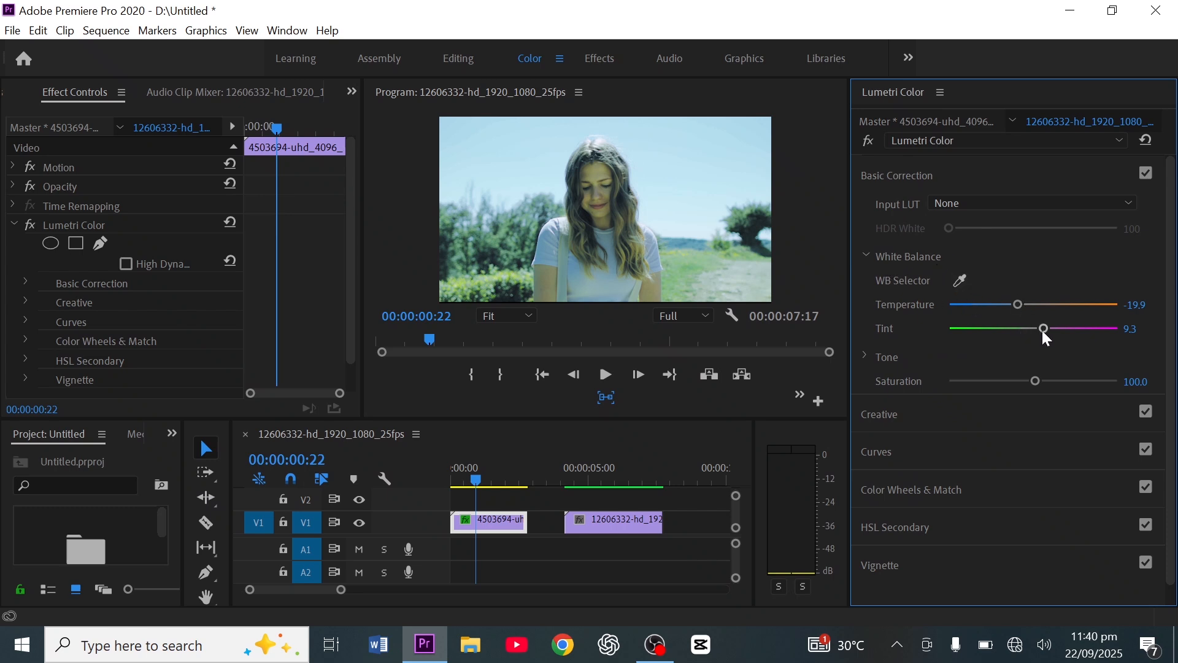
drag(1045, 332, 1053, 333)
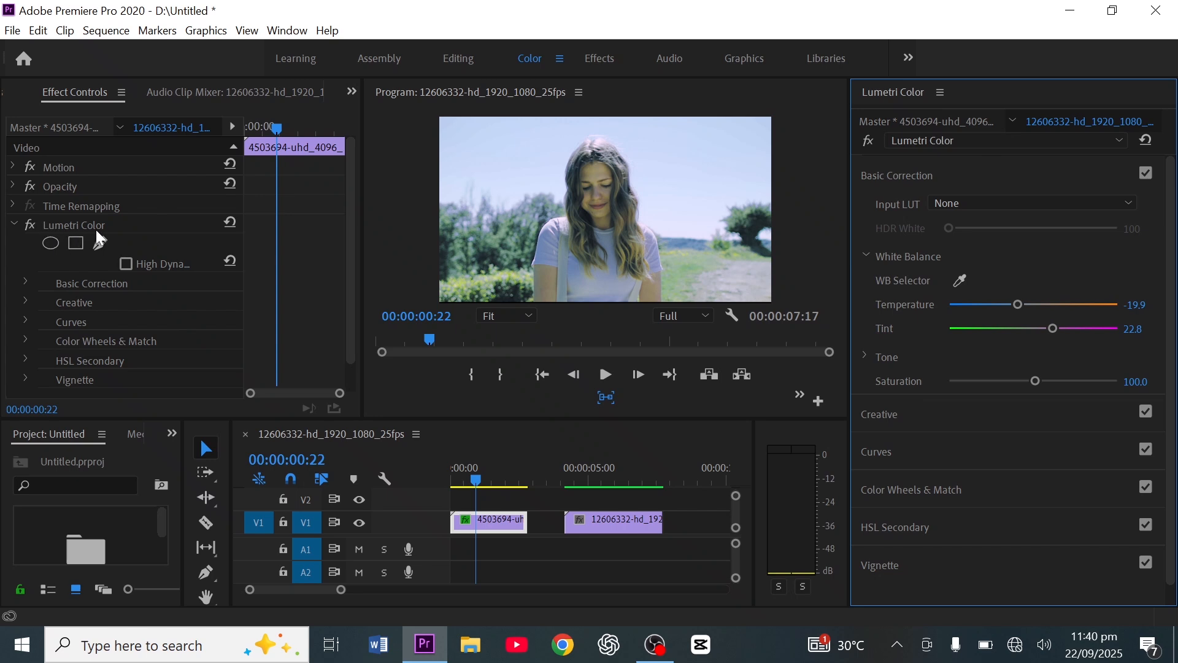
Step: Review the Basic Correction settings of the Lumetri Color effect in the first clip's effect controls
scroll(198, 261, down, 1)
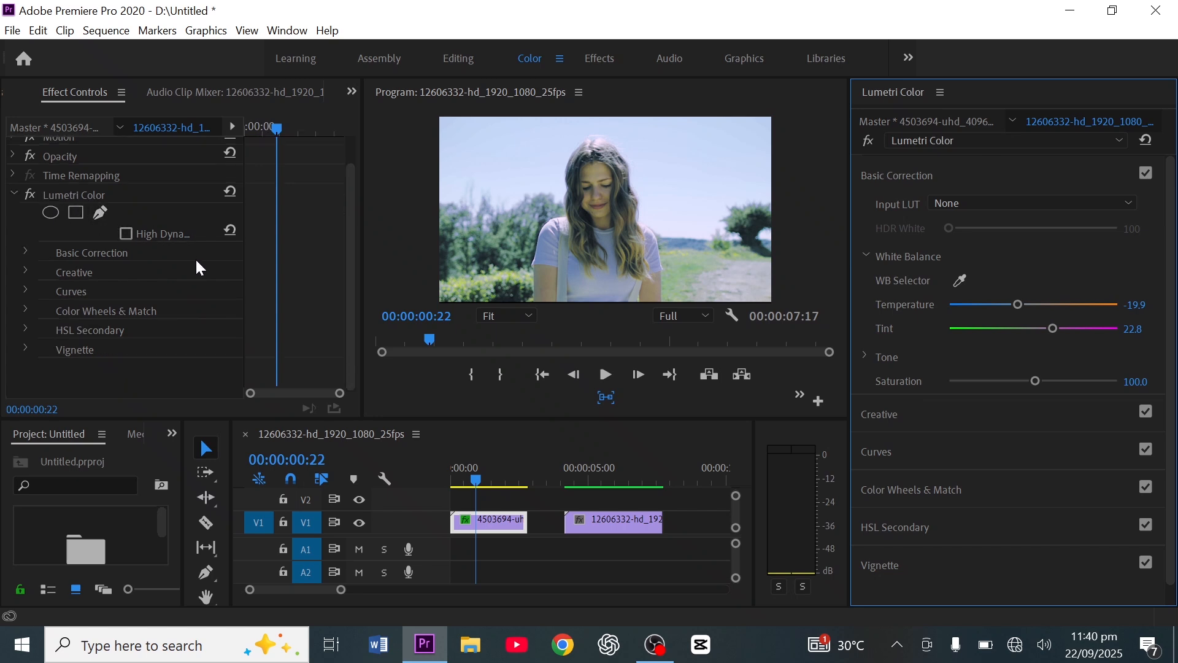
click(26, 252)
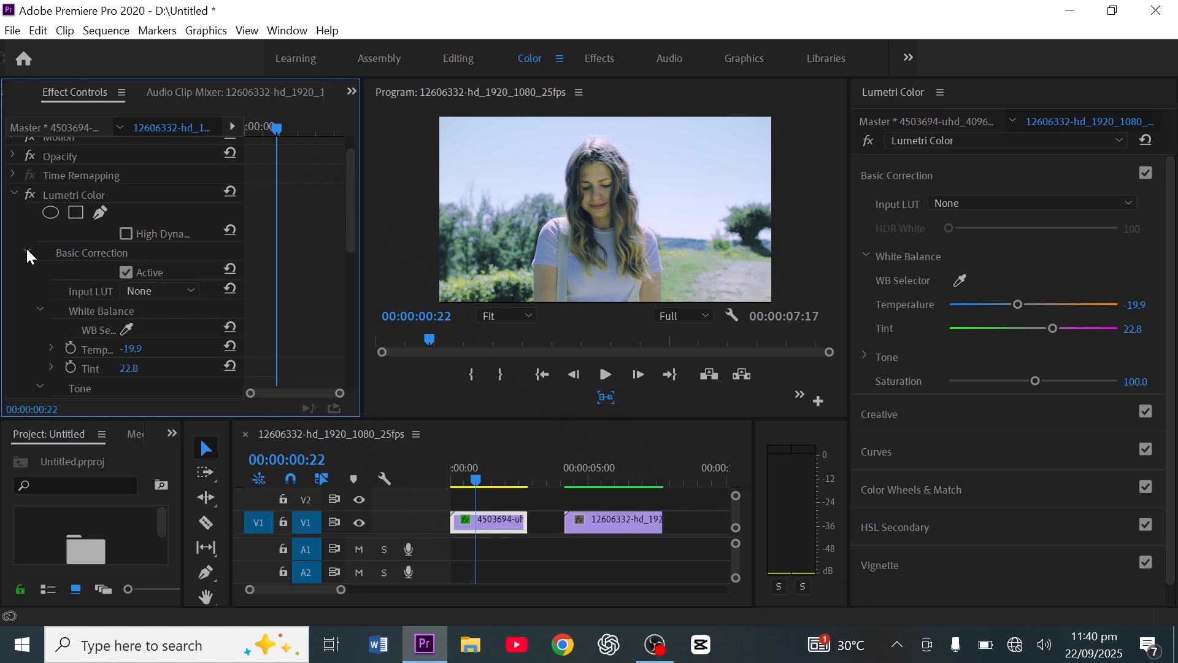
click(26, 251)
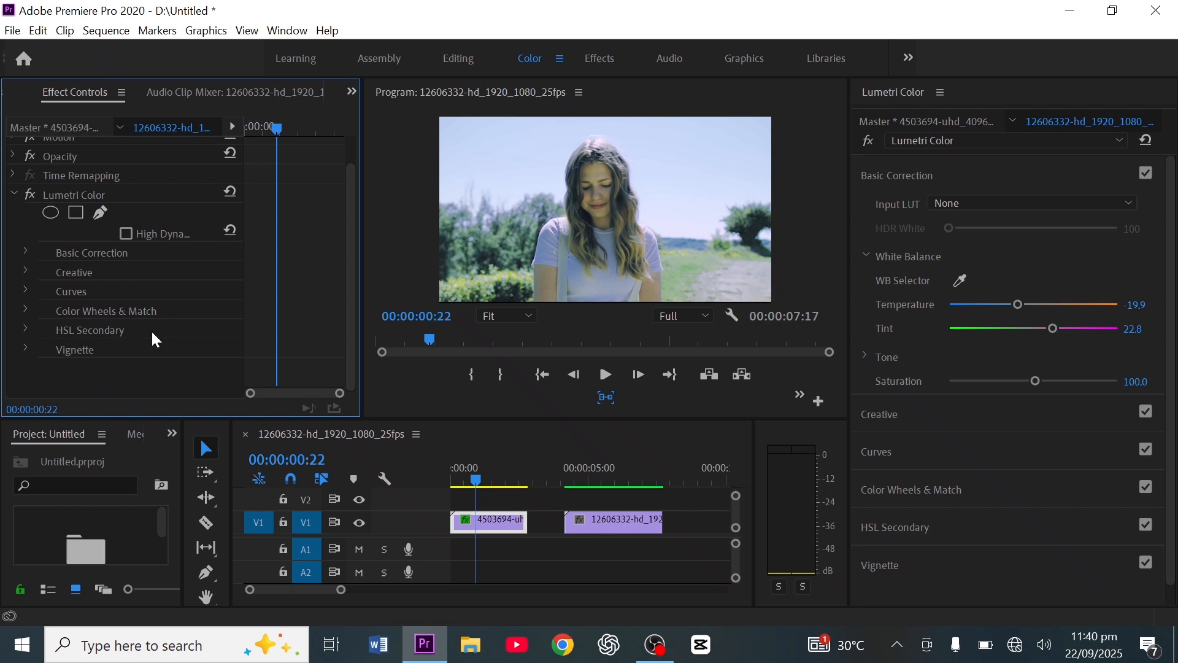
Step: Copy the Lumetri Color effect from the first clip's effect controls
click(66, 198)
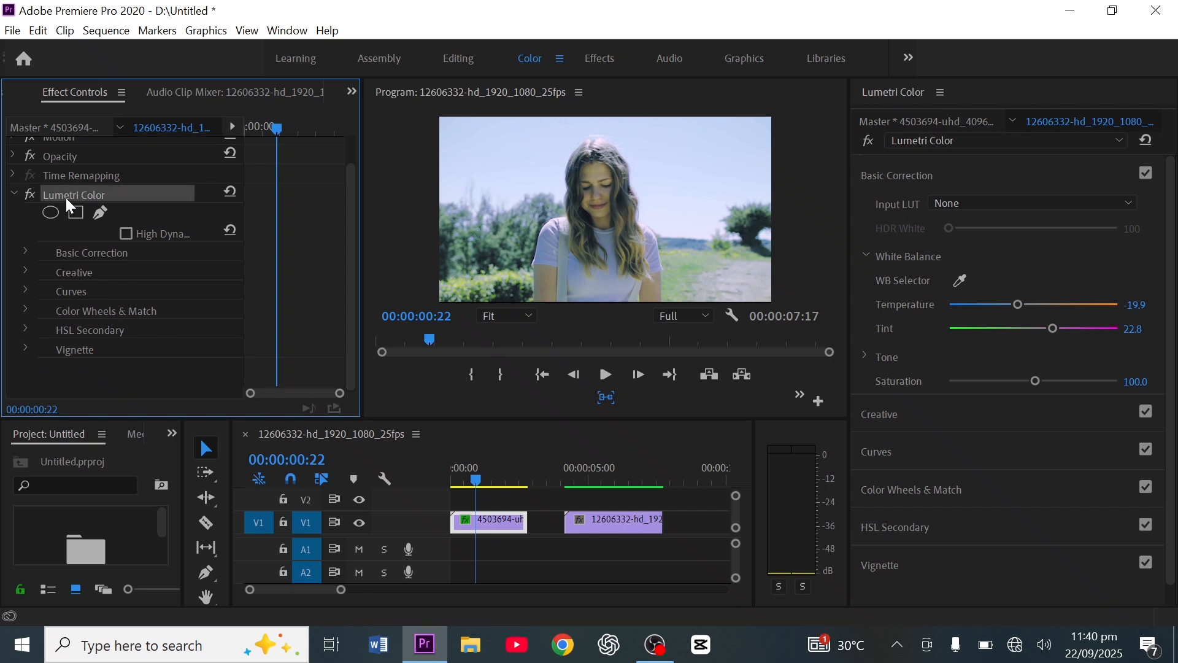
right_click(68, 205)
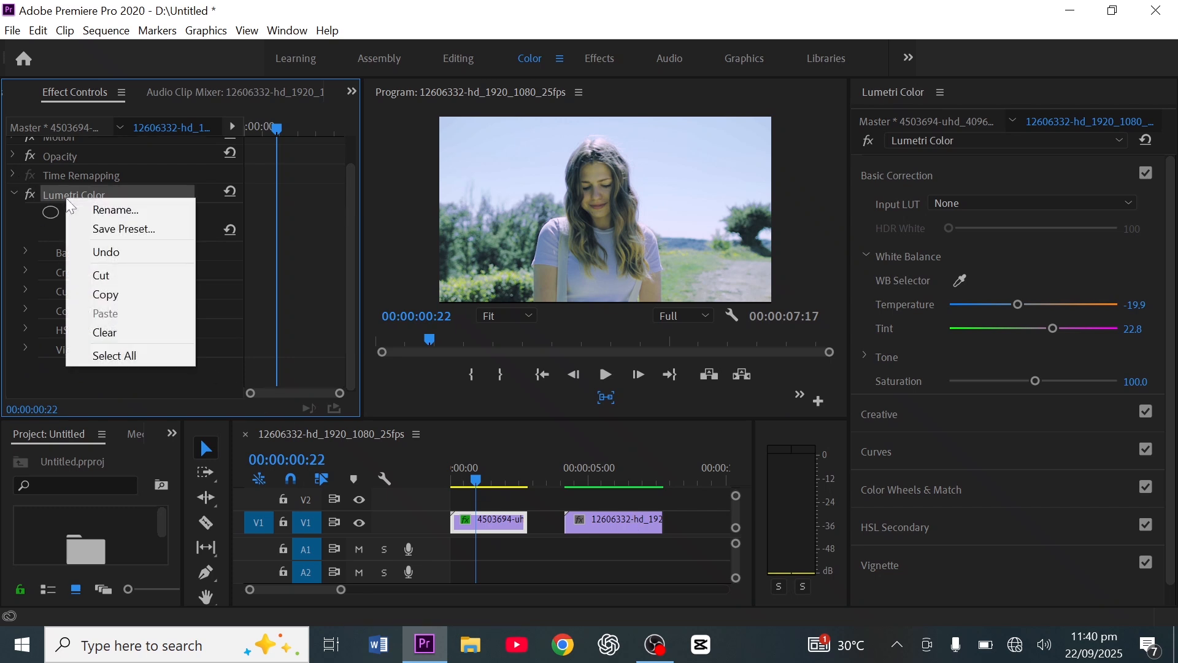
click(118, 293)
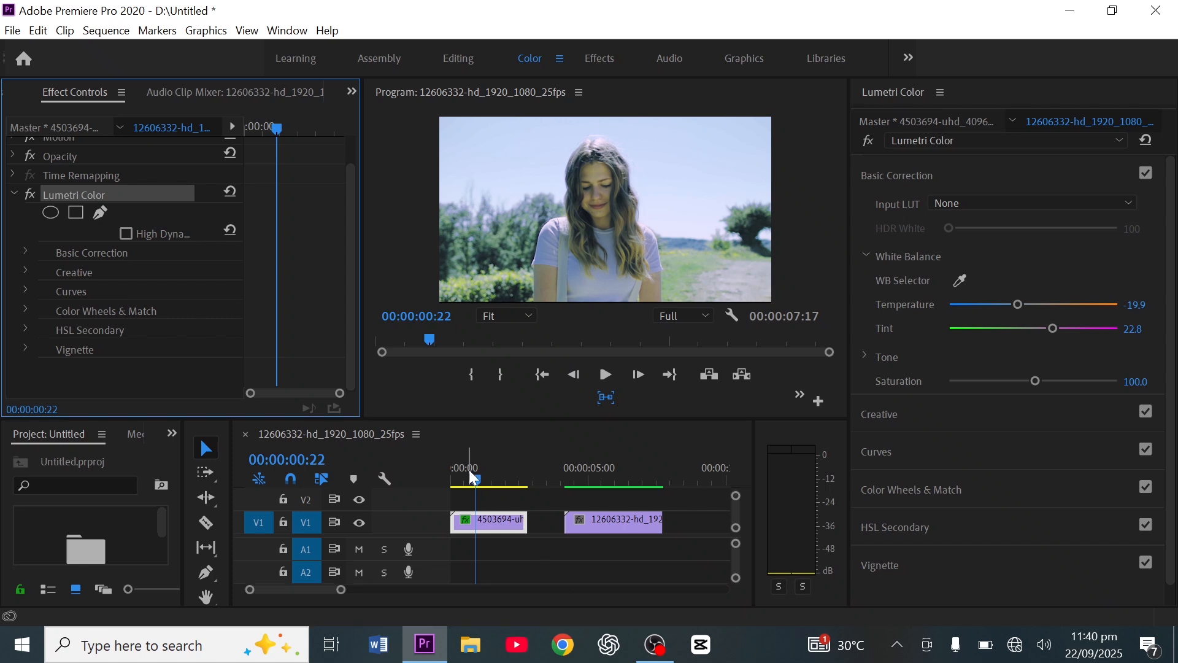
Step: Try pasting the copied Lumetri Color effect onto the second timeline clip and undo the paste
click(481, 481)
drag(480, 479, 633, 509)
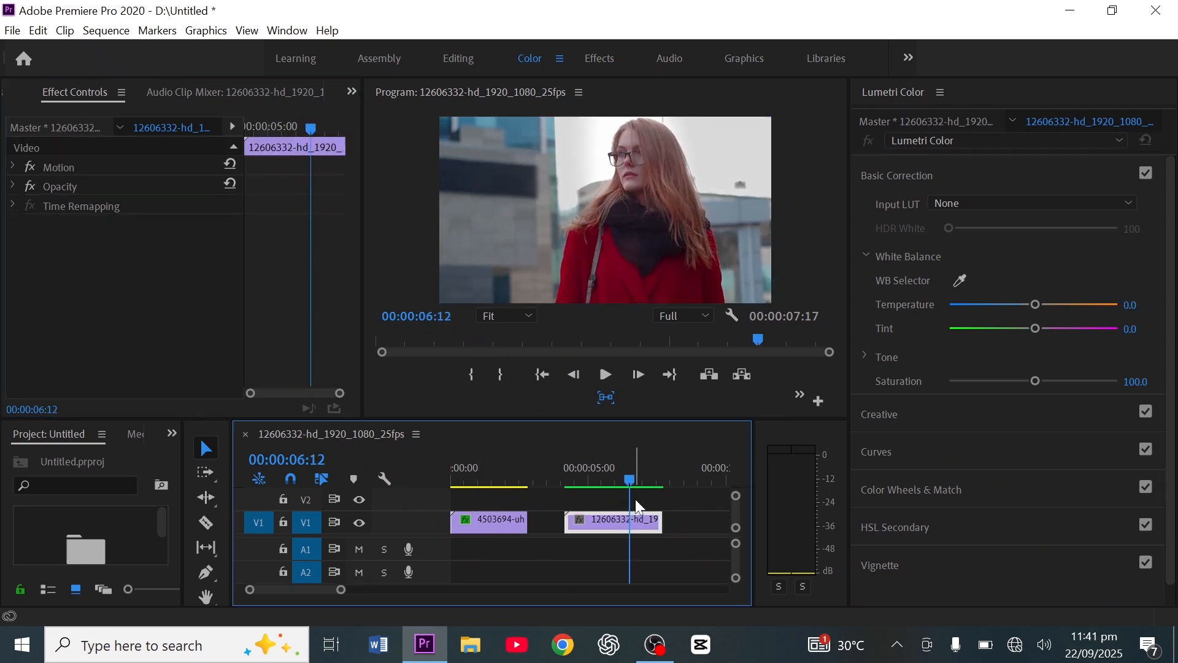
right_click(641, 532)
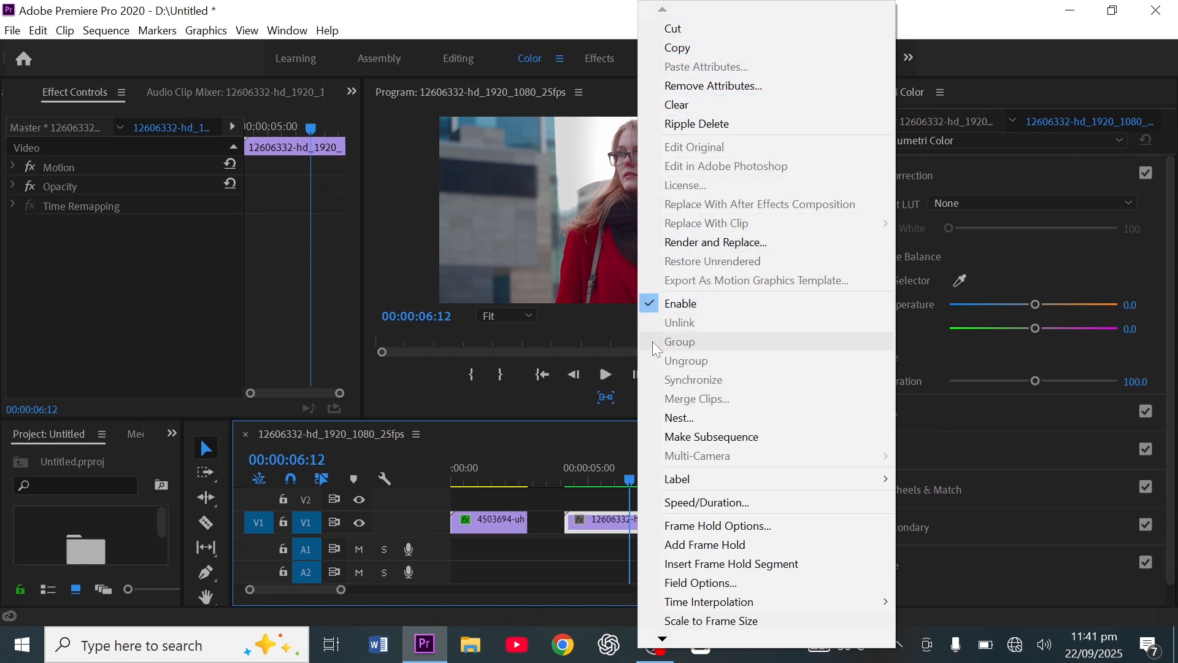
click(538, 233)
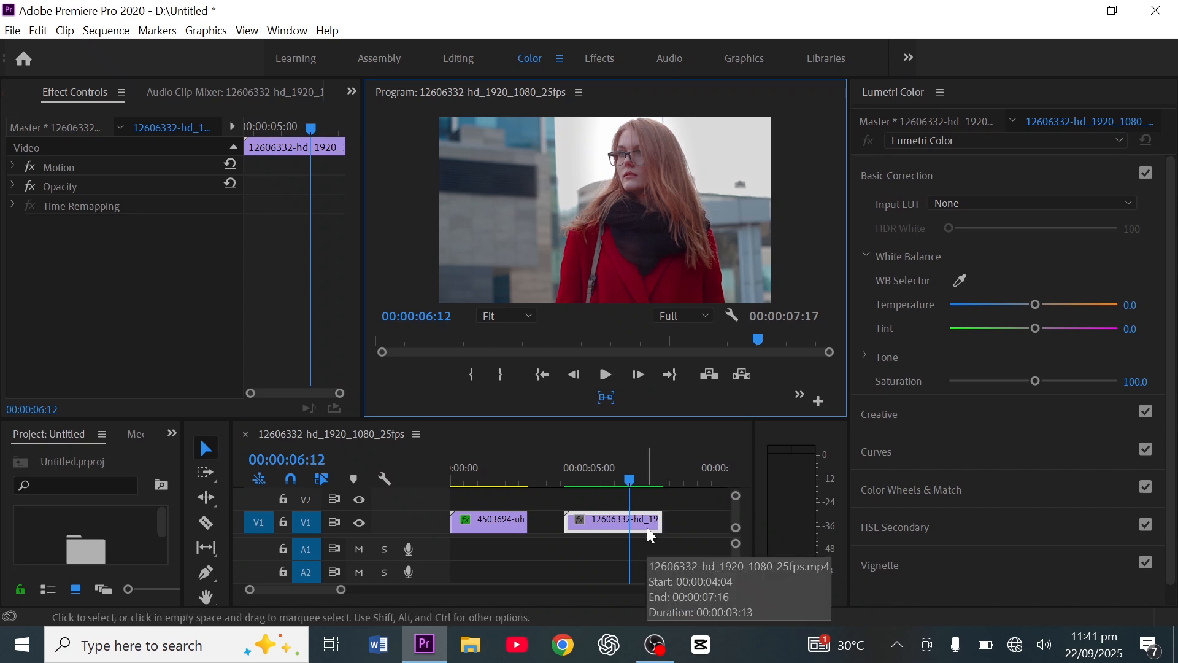
key(ctrl)
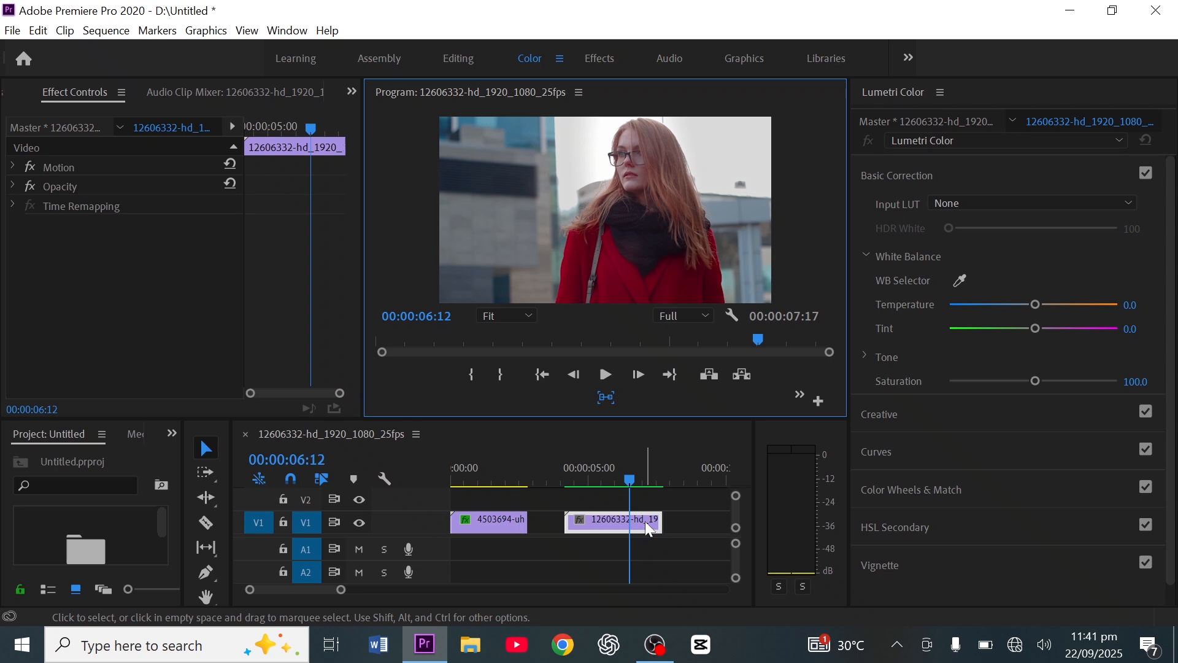
click(600, 521)
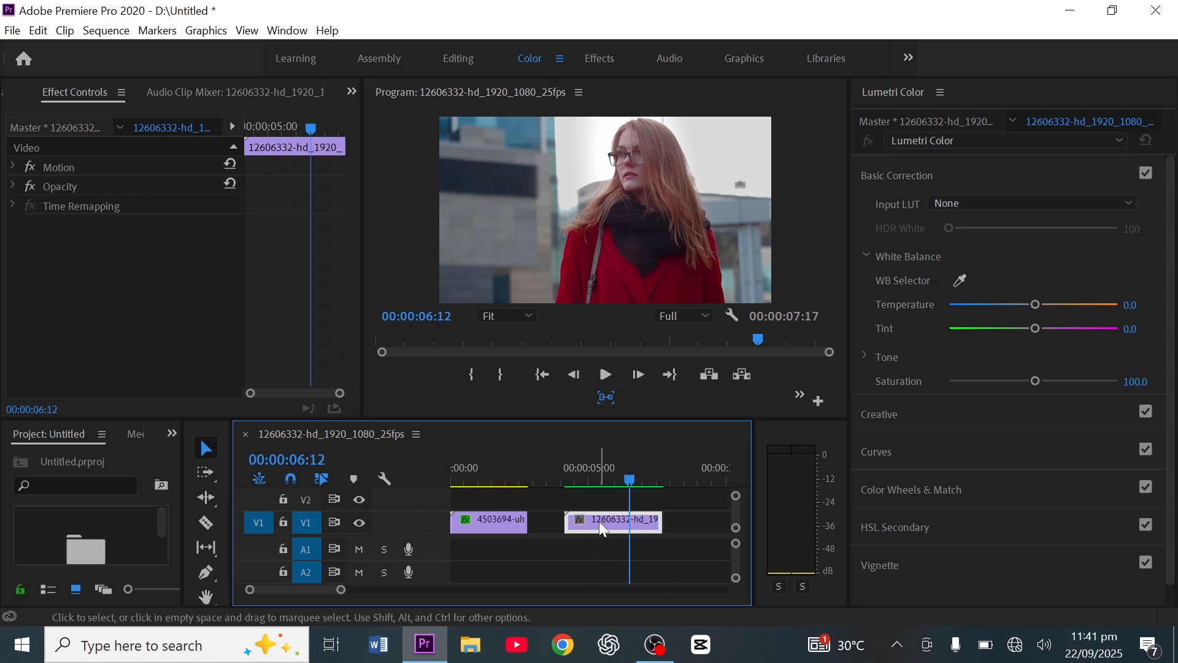
key(ctrl+v)
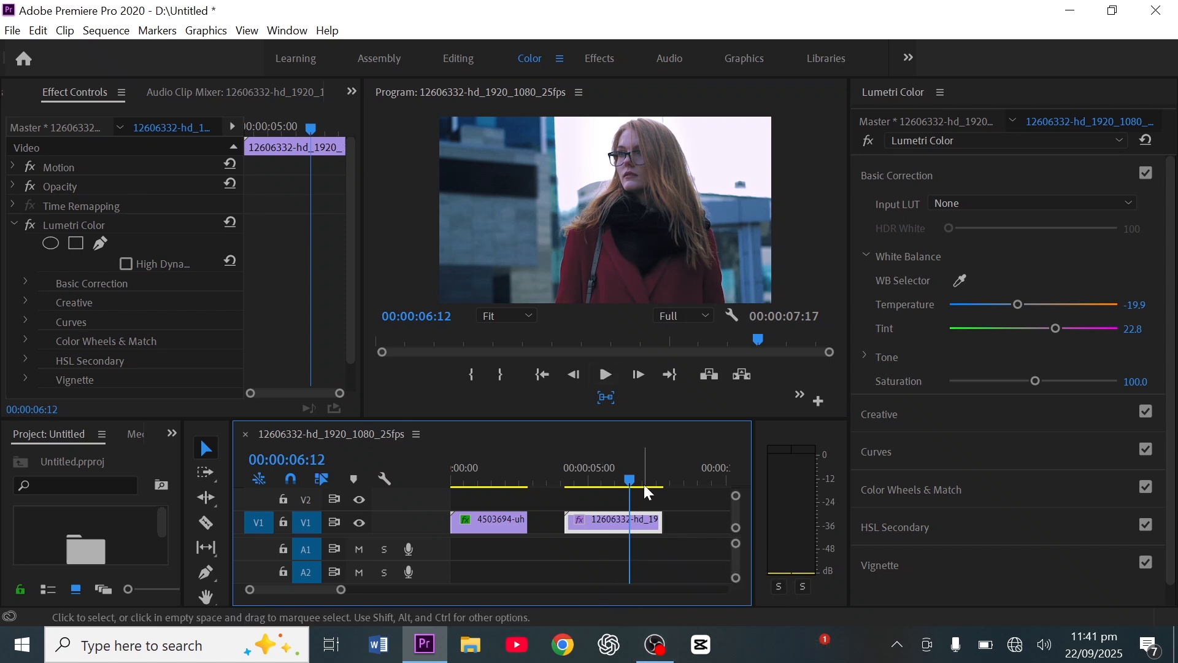
key(ctrl+z)
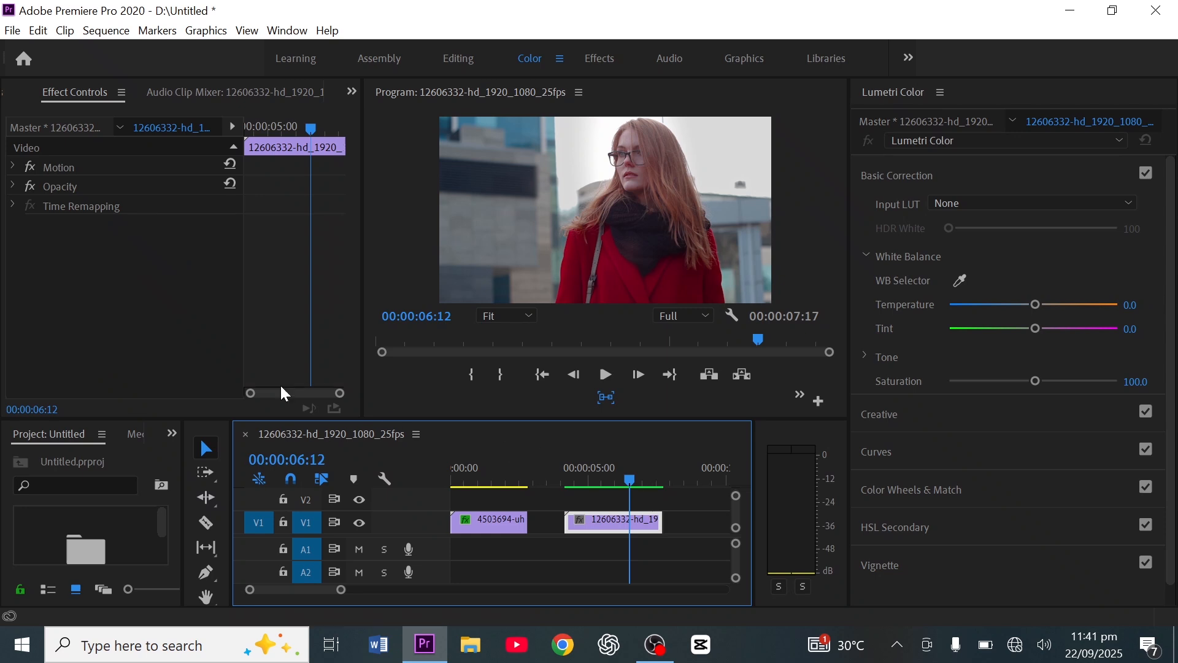
Step: Copy the first clip's Lumetri Color effect, paste it onto the second clip and collapse its settings there
drag(631, 480, 477, 484)
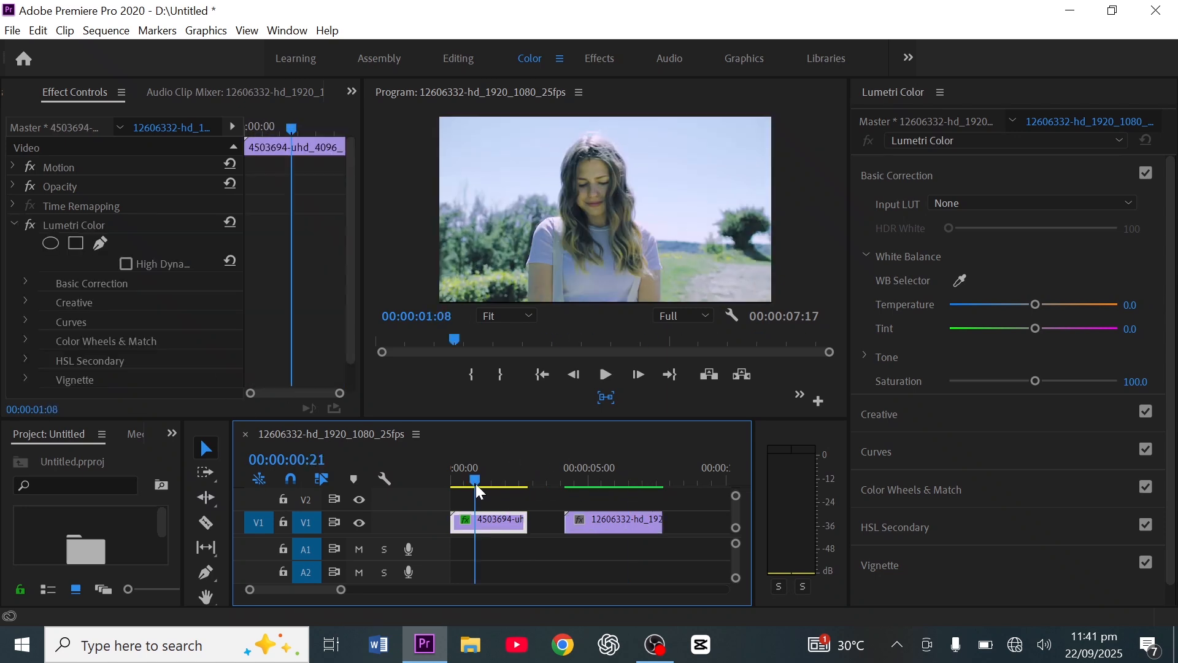
click(78, 228)
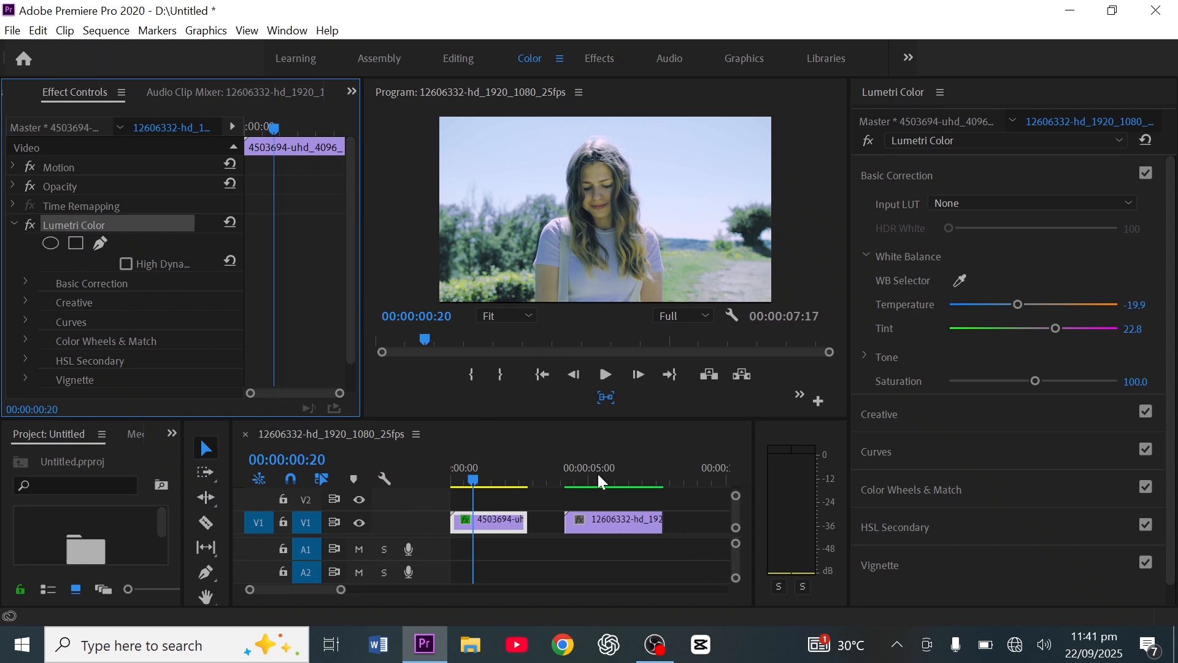
click(476, 486)
drag(473, 480, 632, 505)
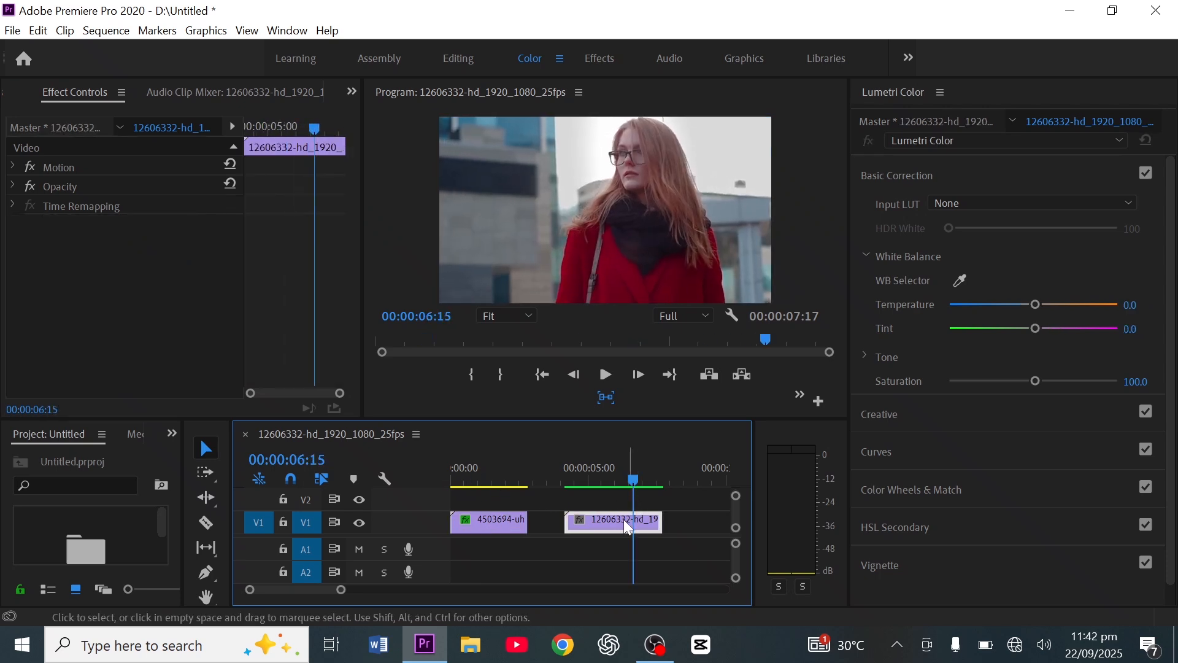
key(ctrl+z)
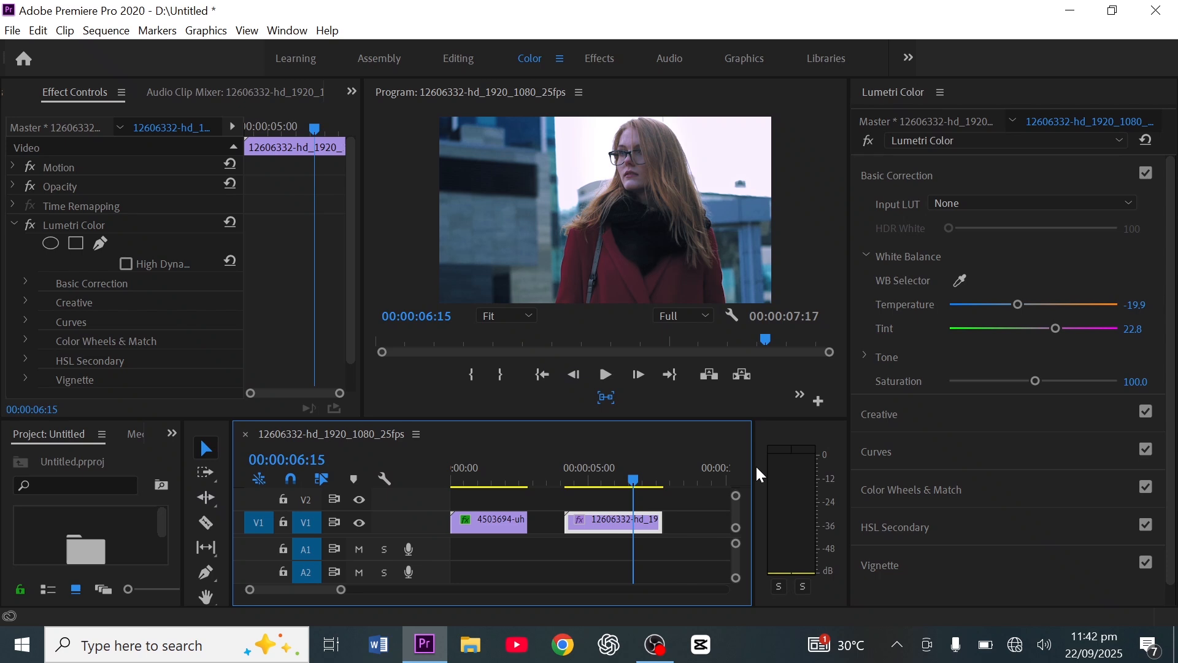
click(13, 225)
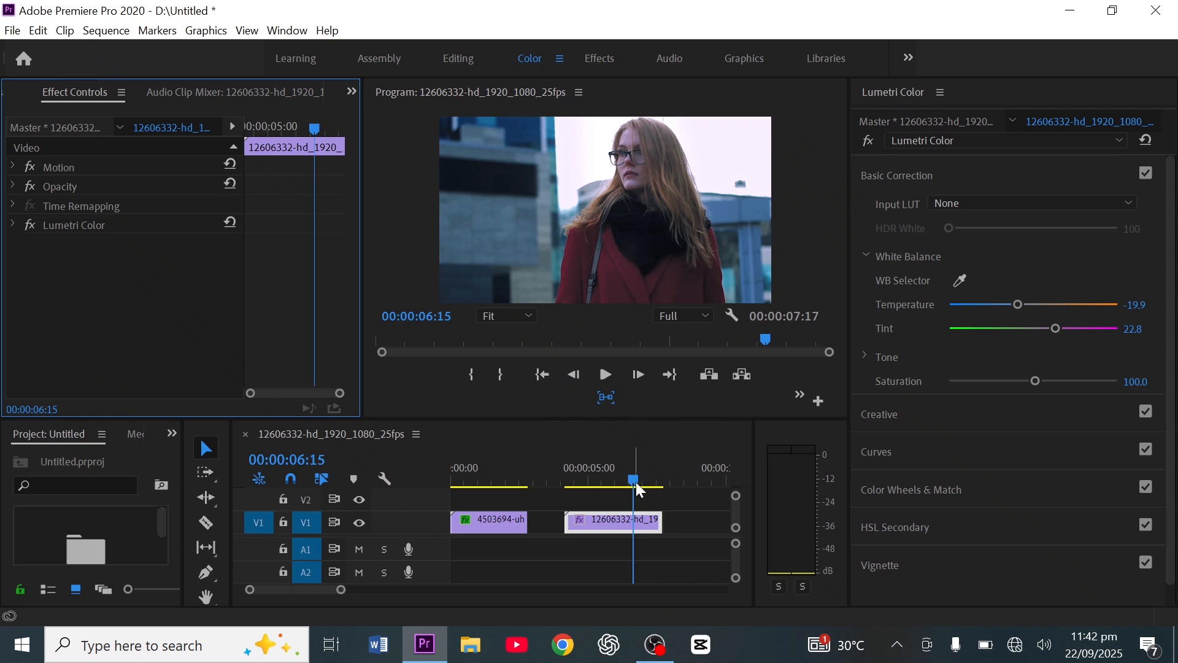
Step: Apply the Alpha Glow effect from the Stylize group of the video effects to the first timeline clip
click(174, 434)
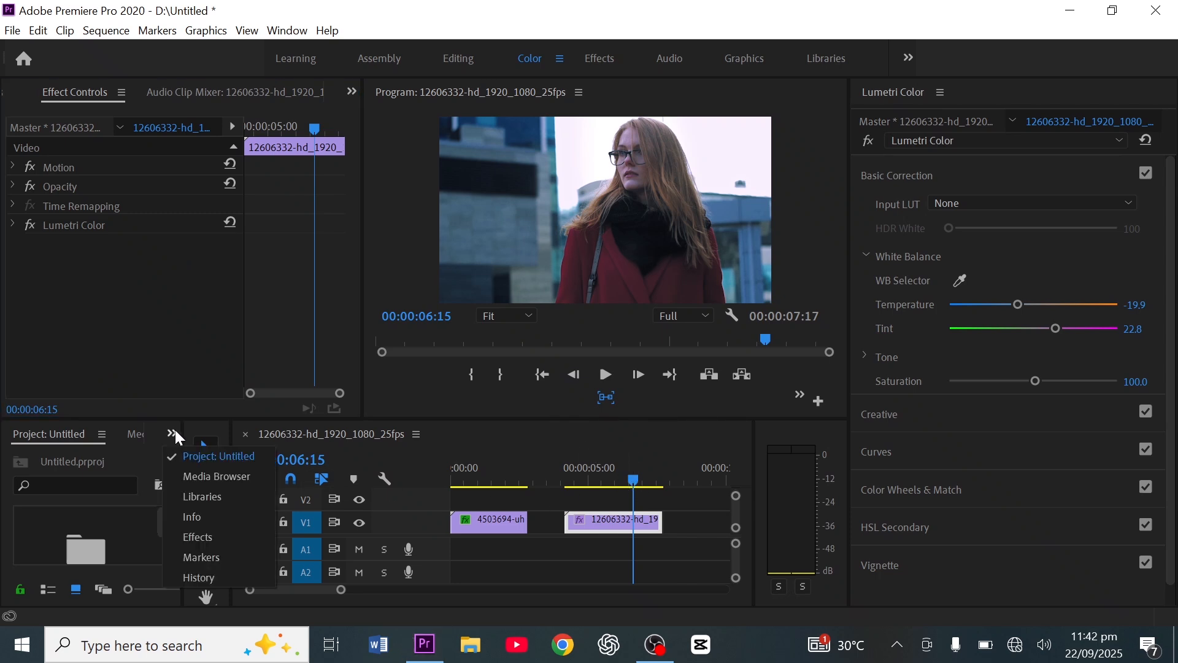
click(215, 536)
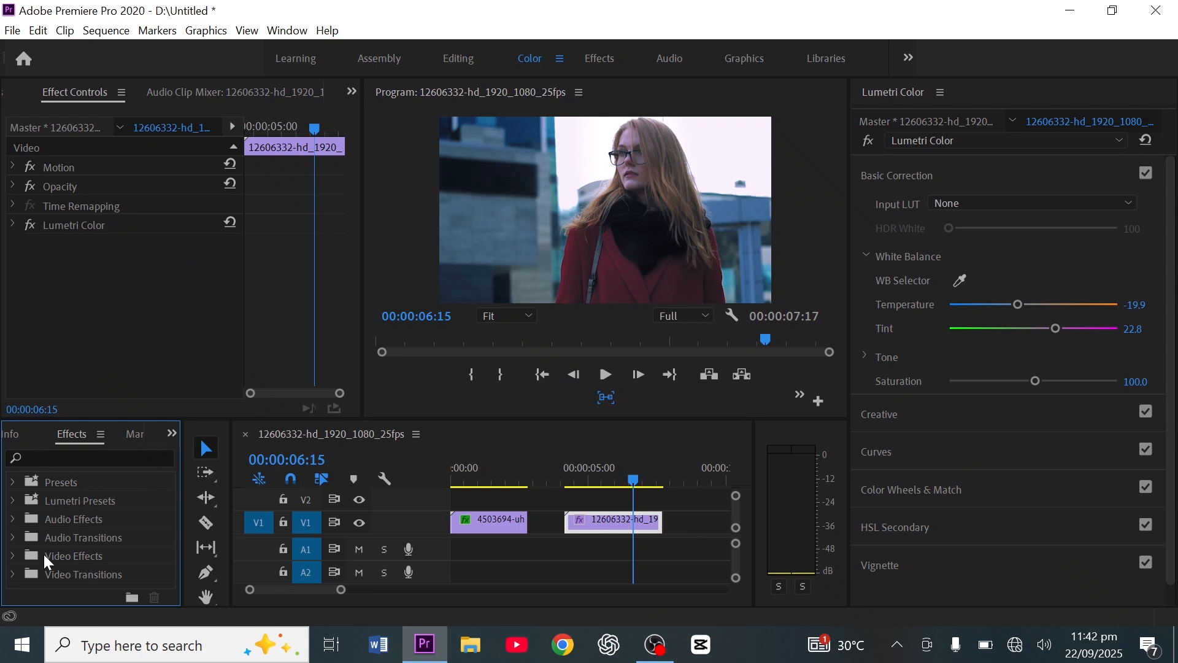
click(12, 551)
scroll(86, 557, down, 2)
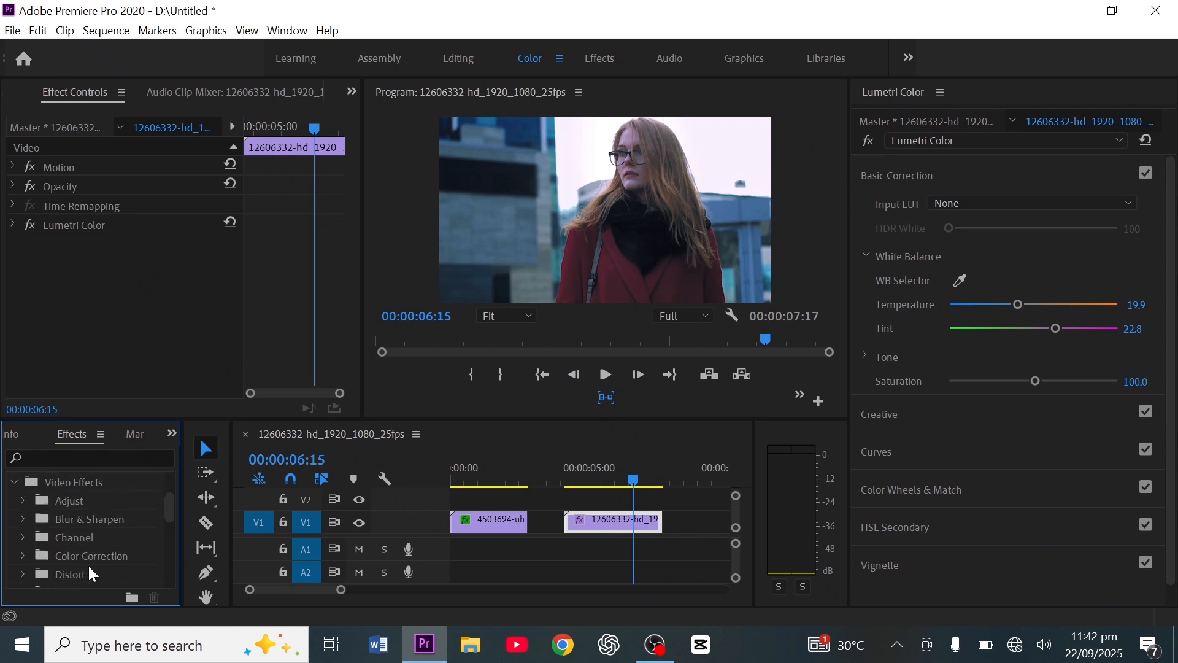
scroll(89, 566, down, 3)
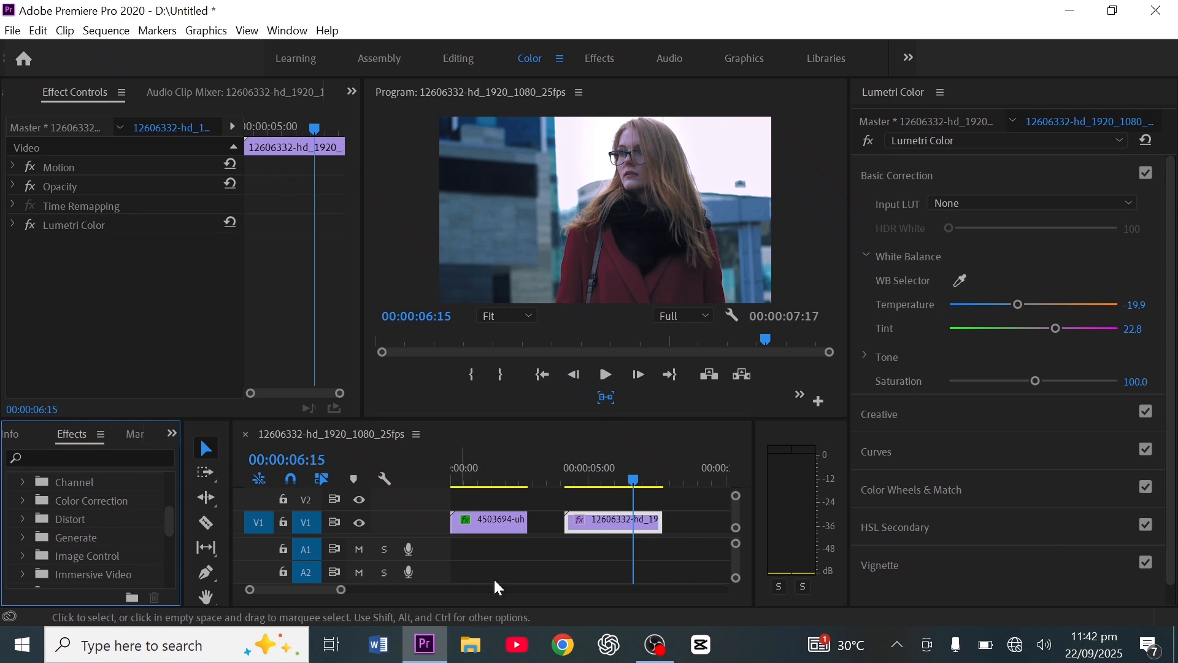
drag(635, 480, 487, 482)
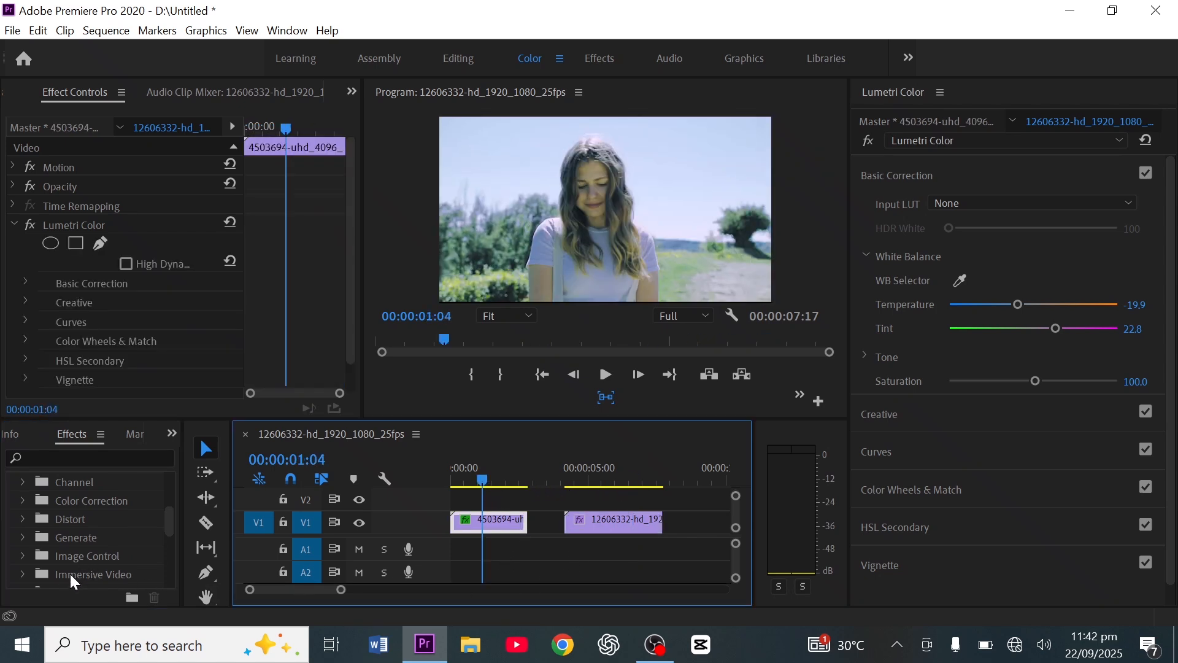
scroll(60, 561, down, 5)
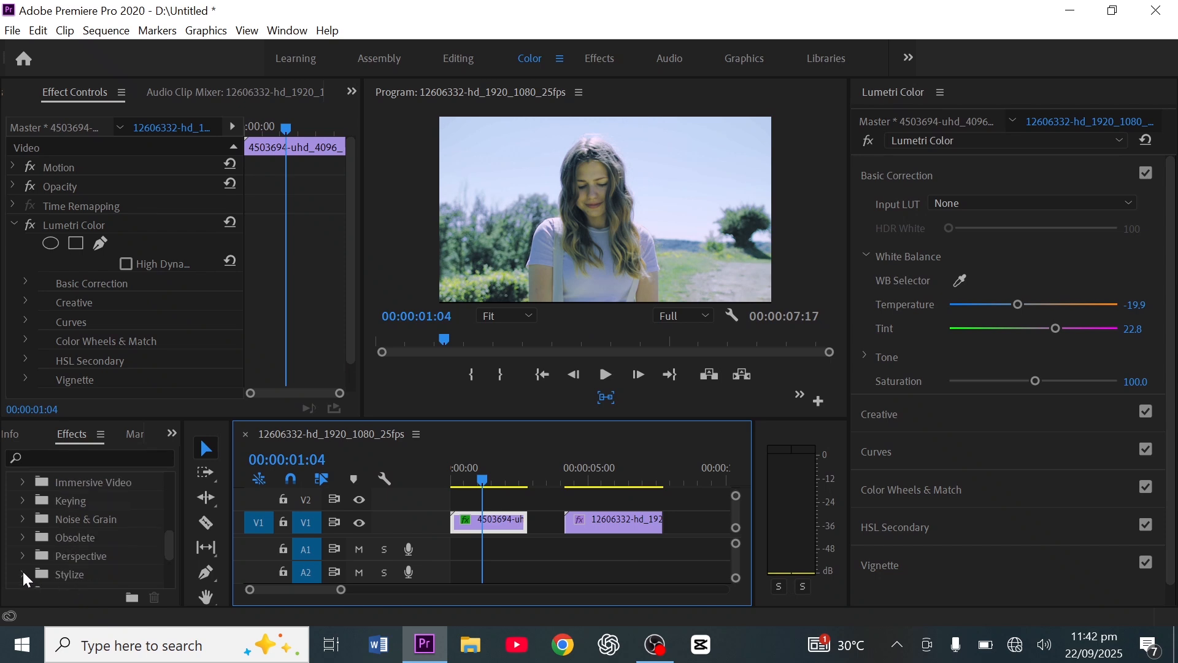
click(23, 573)
scroll(87, 573, down, 3)
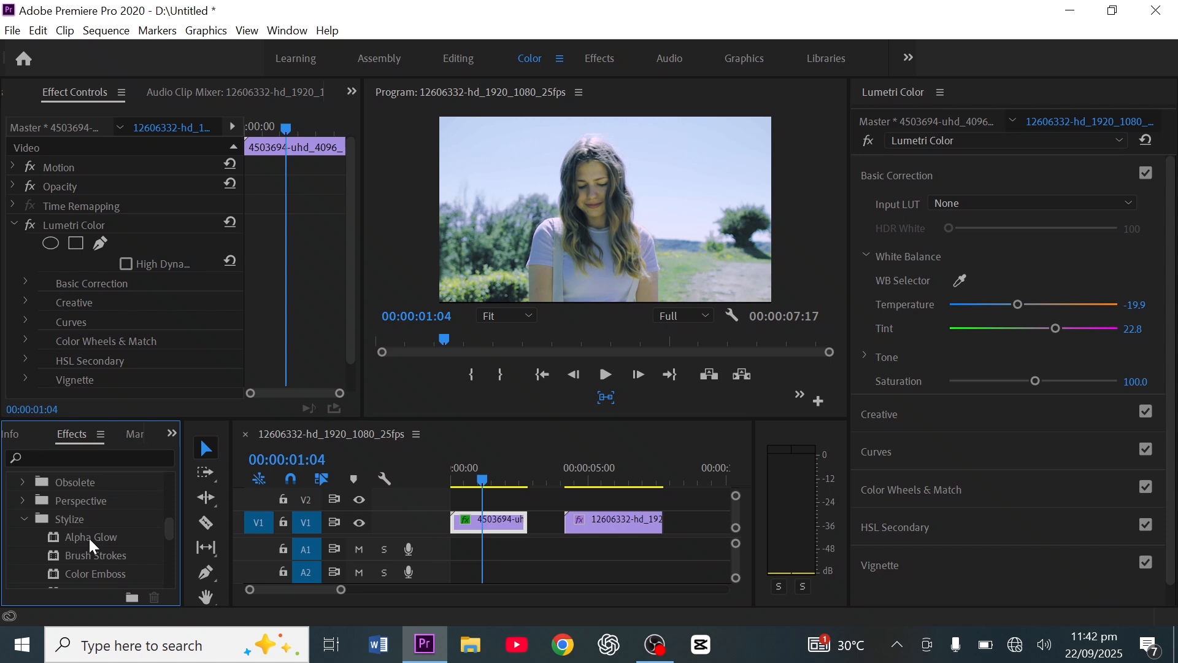
drag(88, 536, 507, 524)
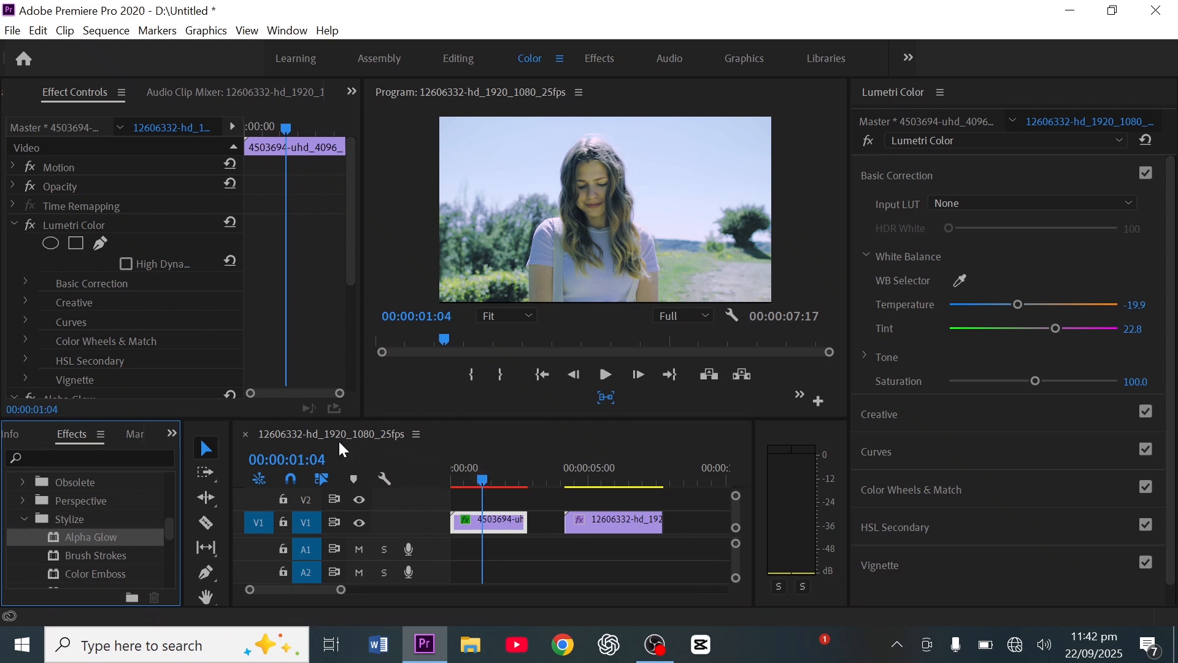
Step: Set the first clip's Alpha Glow to Glow 100 and sample its Start Color from the greenery beside the woman
scroll(86, 246, down, 3)
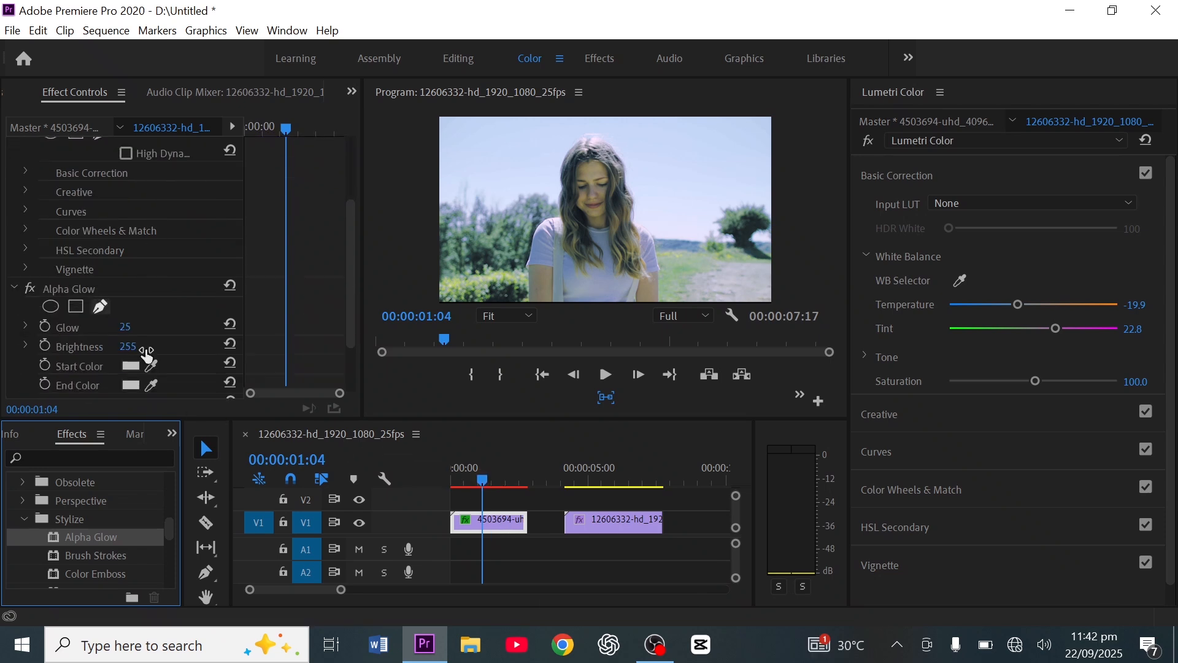
drag(117, 326, 145, 336)
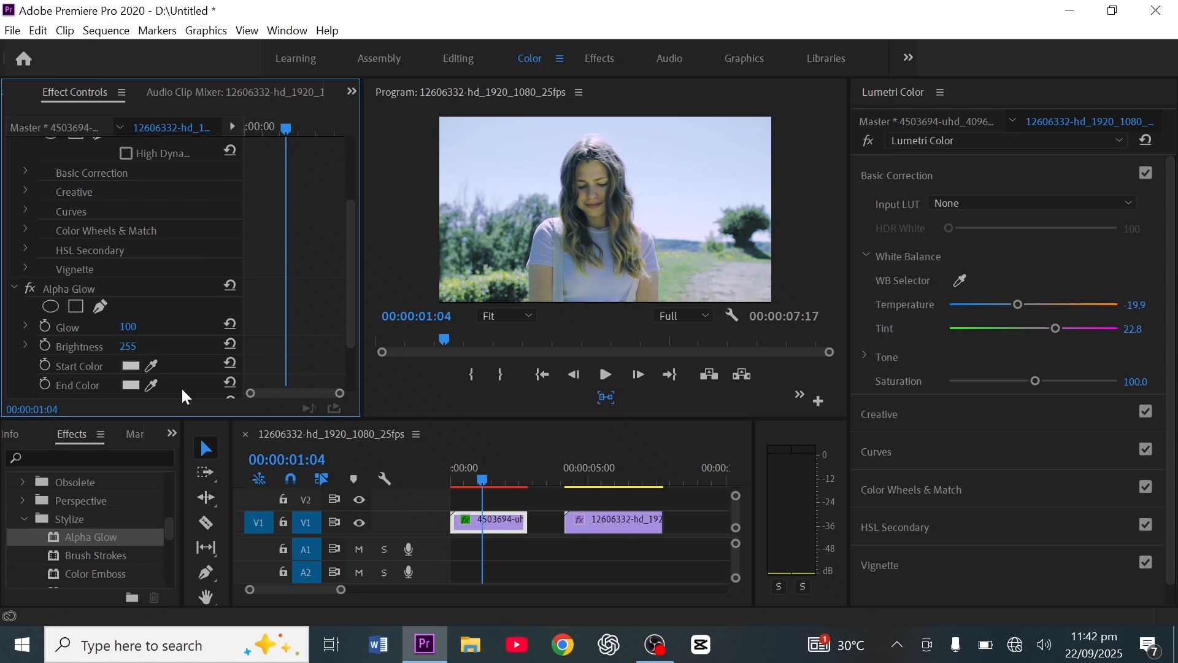
scroll(144, 382, down, 2)
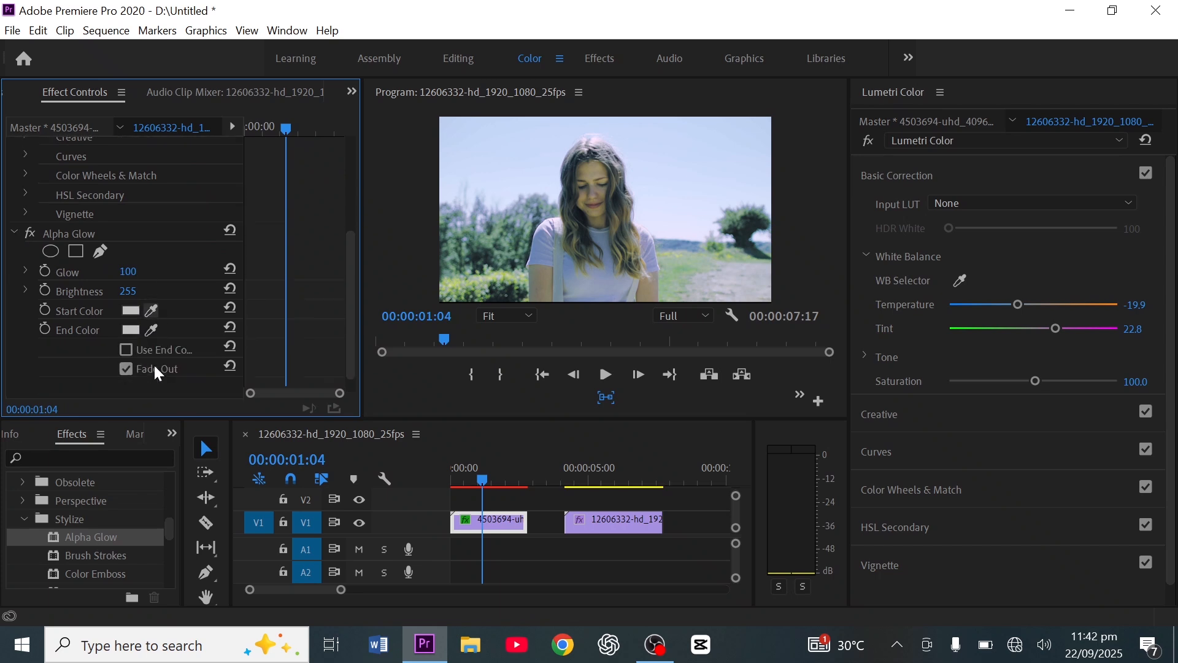
drag(125, 292, 122, 293)
drag(139, 291, 133, 299)
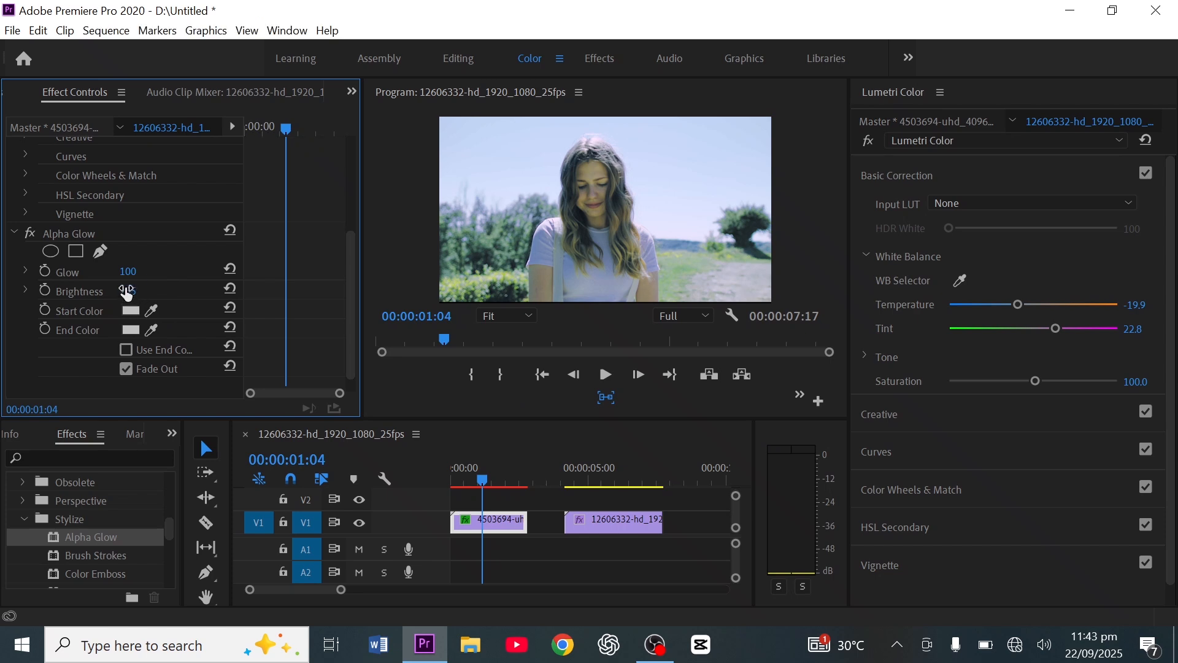
drag(127, 293, 195, 313)
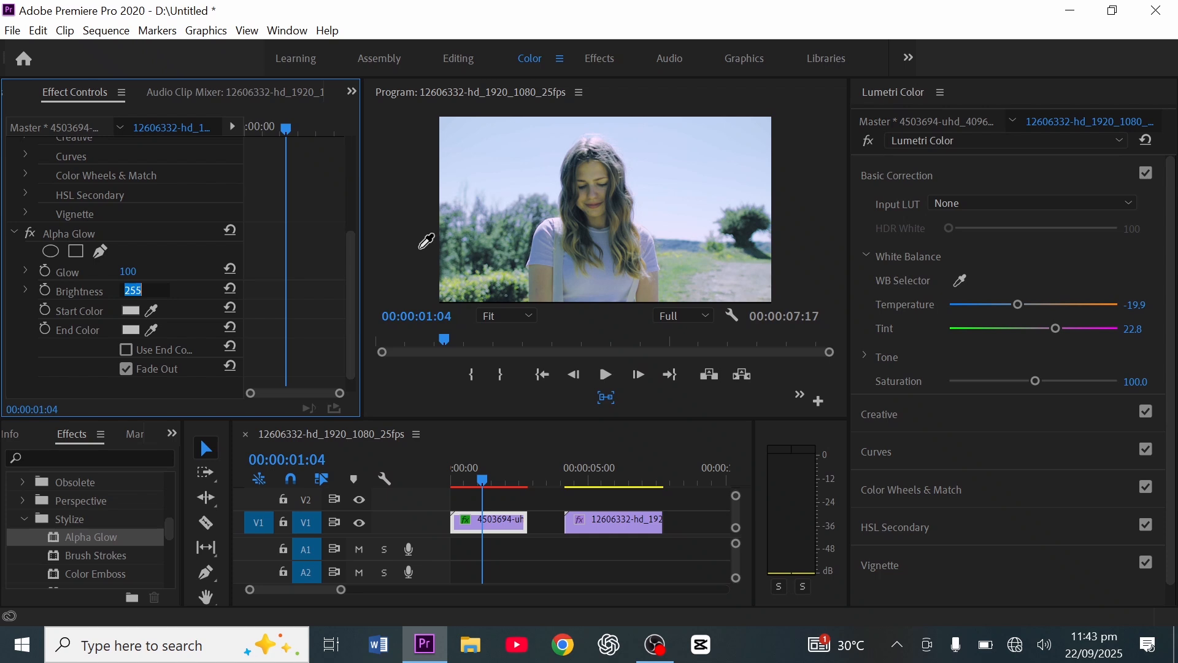
click(499, 239)
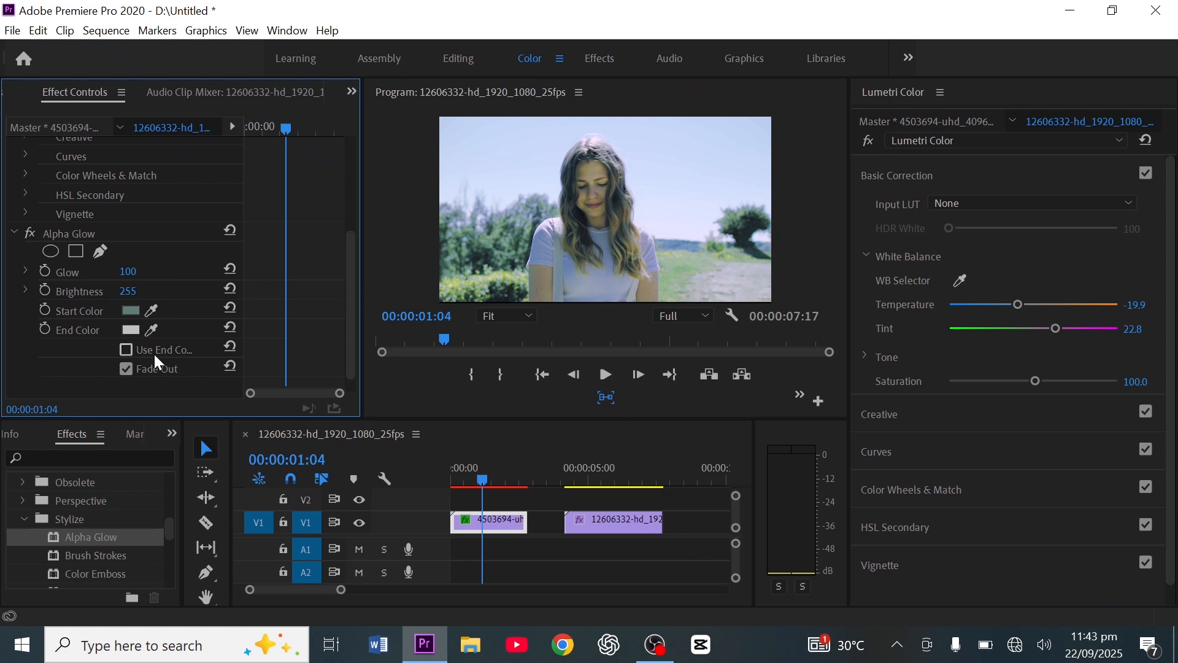
Step: Set the Brightness of the first clip's Alpha Glow effect to 252
scroll(157, 352, up, 1)
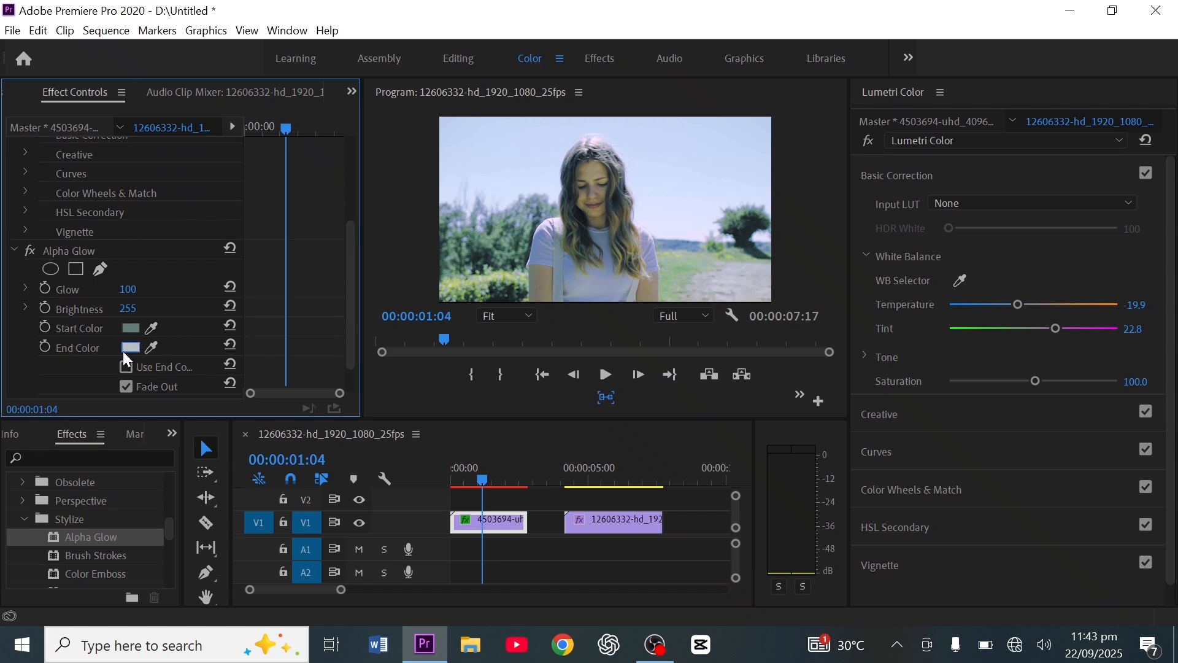
drag(129, 308, 127, 308)
drag(316, 254, 295, 343)
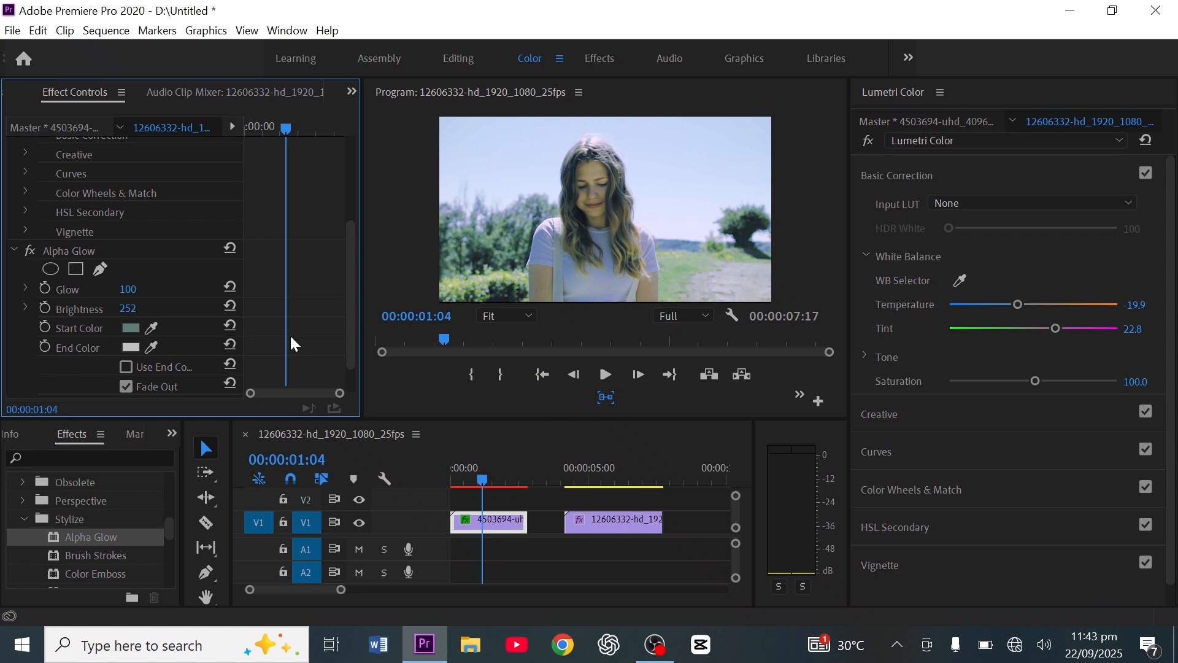
Step: Copy the Alpha Glow effect from the first clip, paste it onto the second clip and collapse its settings there
click(78, 249)
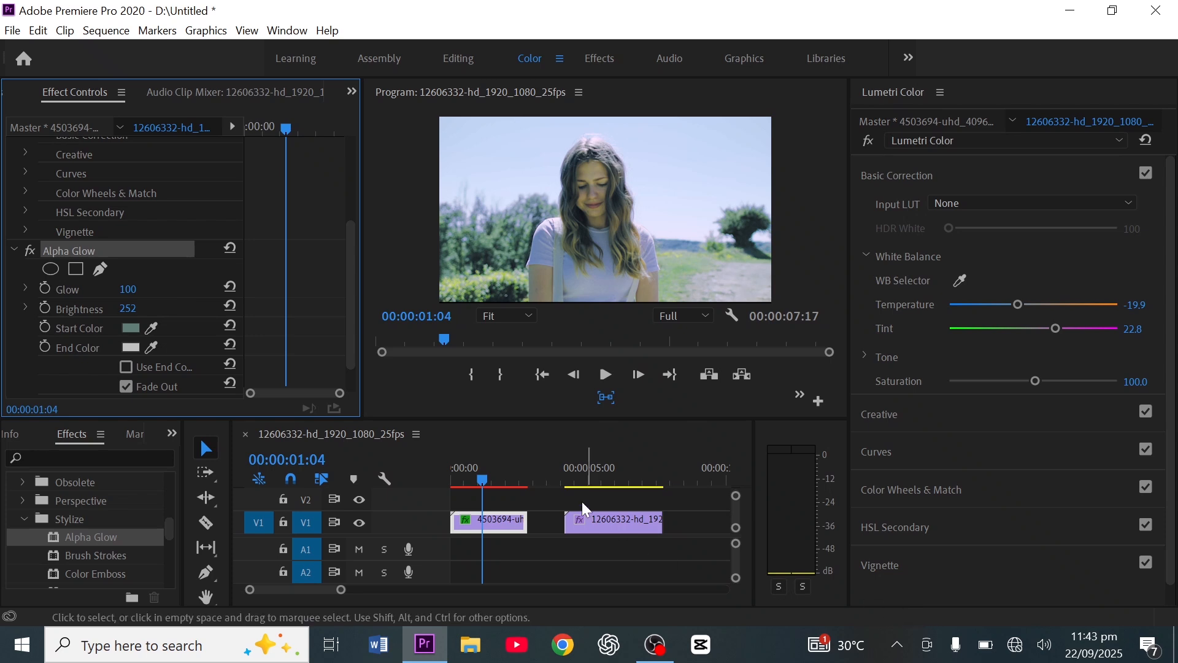
click(484, 476)
drag(484, 474, 618, 509)
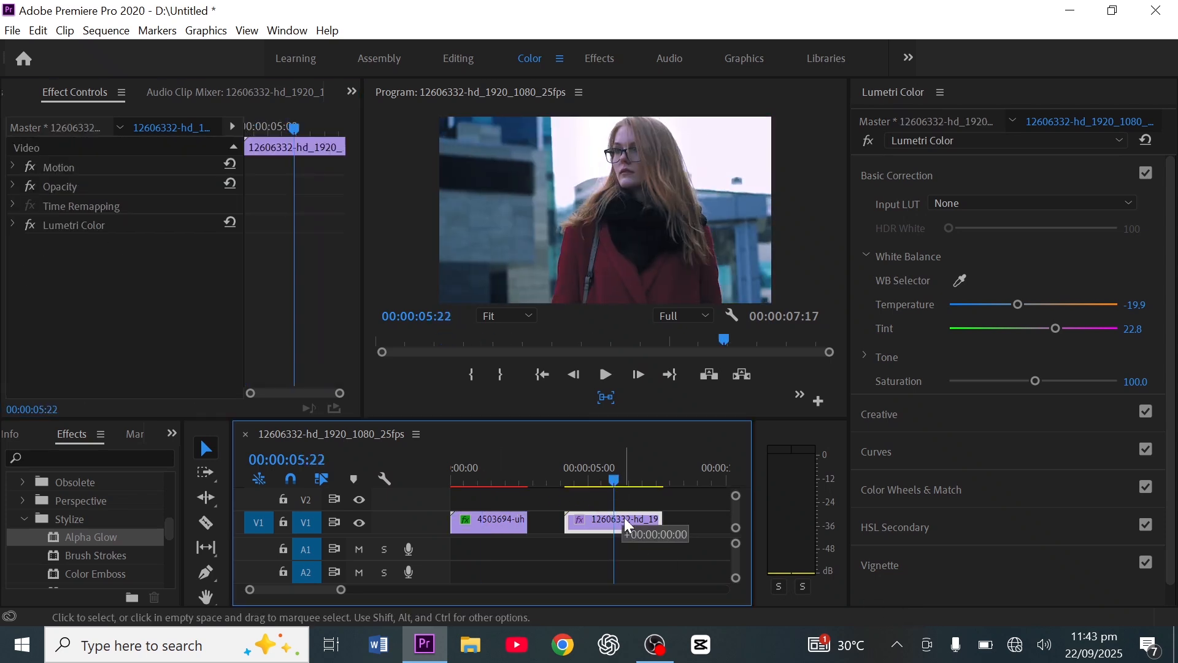
drag(624, 523, 627, 526)
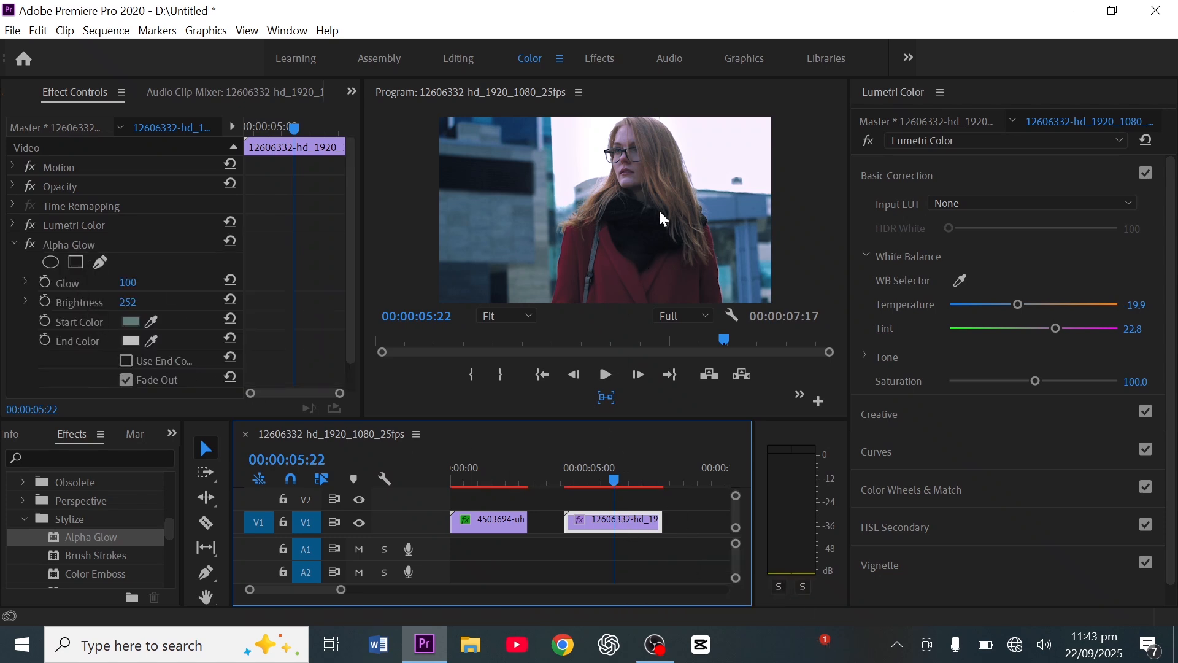
click(13, 244)
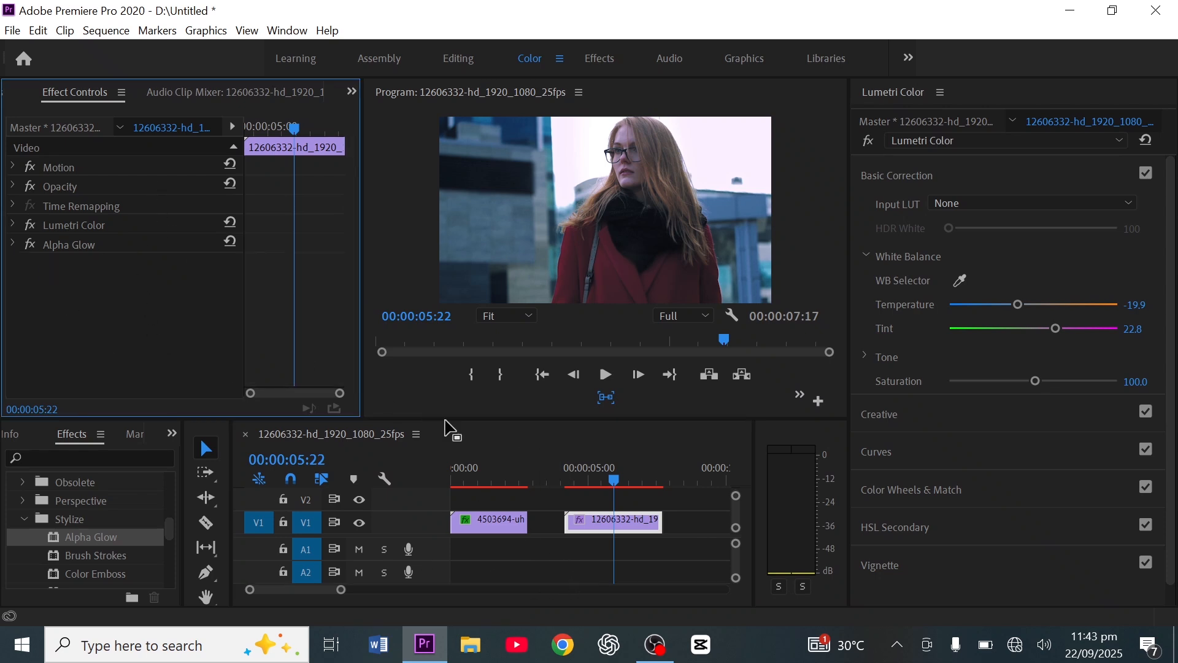
Step: Remove the Lumetri Color and Alpha Glow effects from the first timeline clip
drag(620, 484, 492, 481)
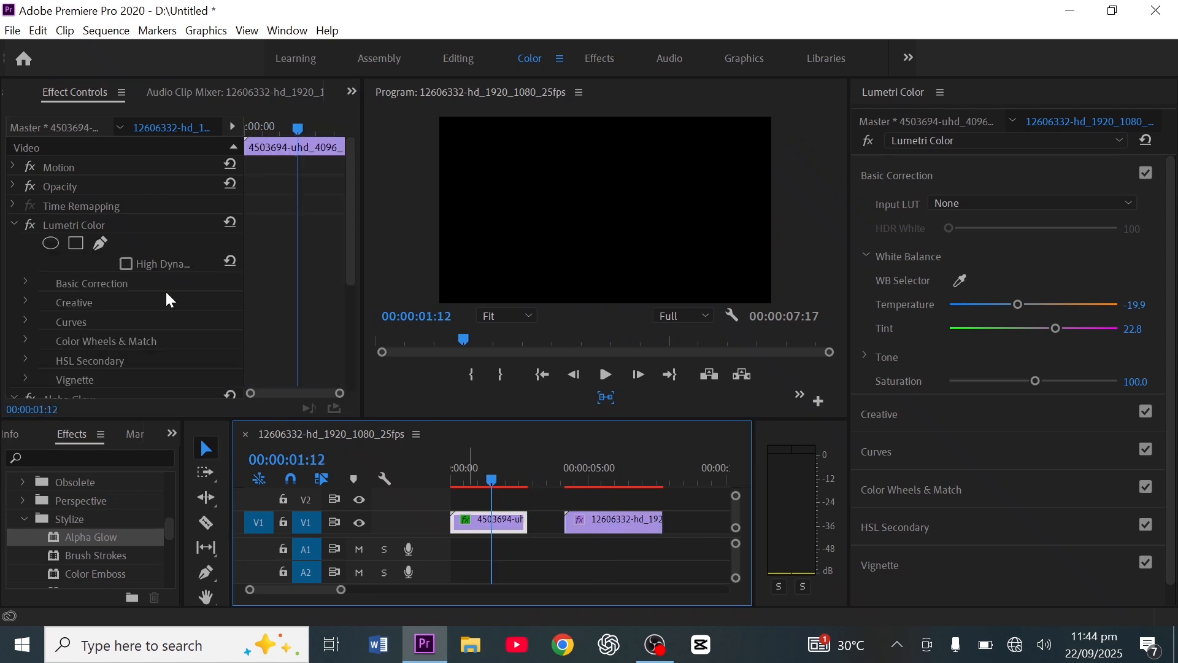
click(13, 225)
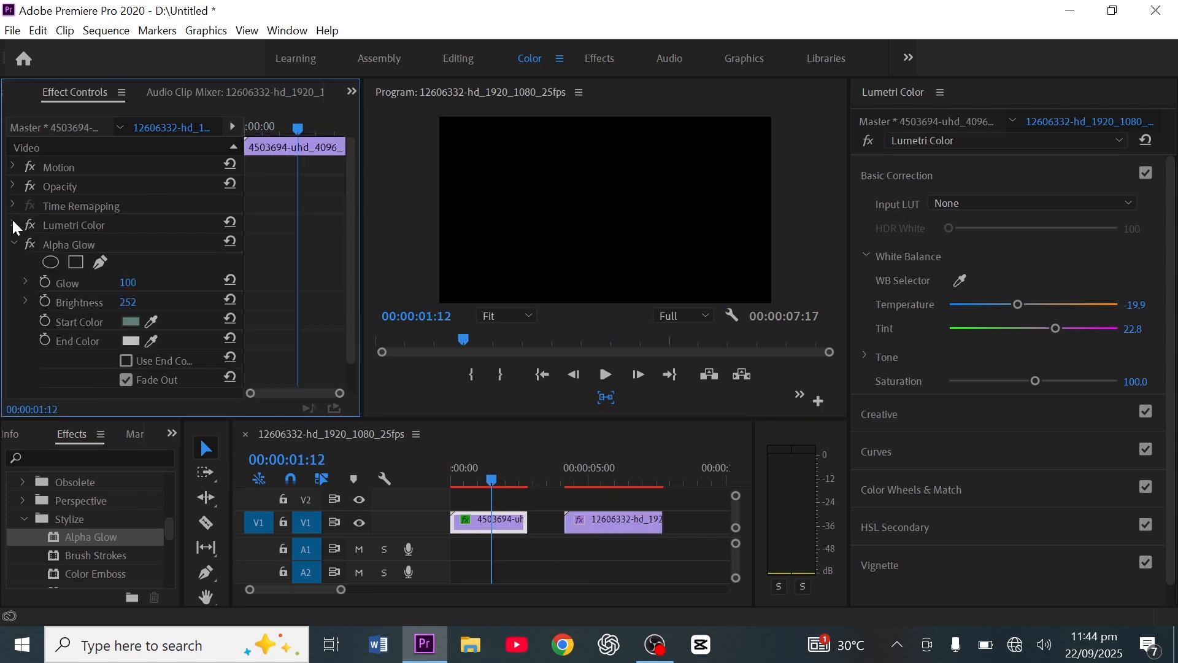
click(67, 228)
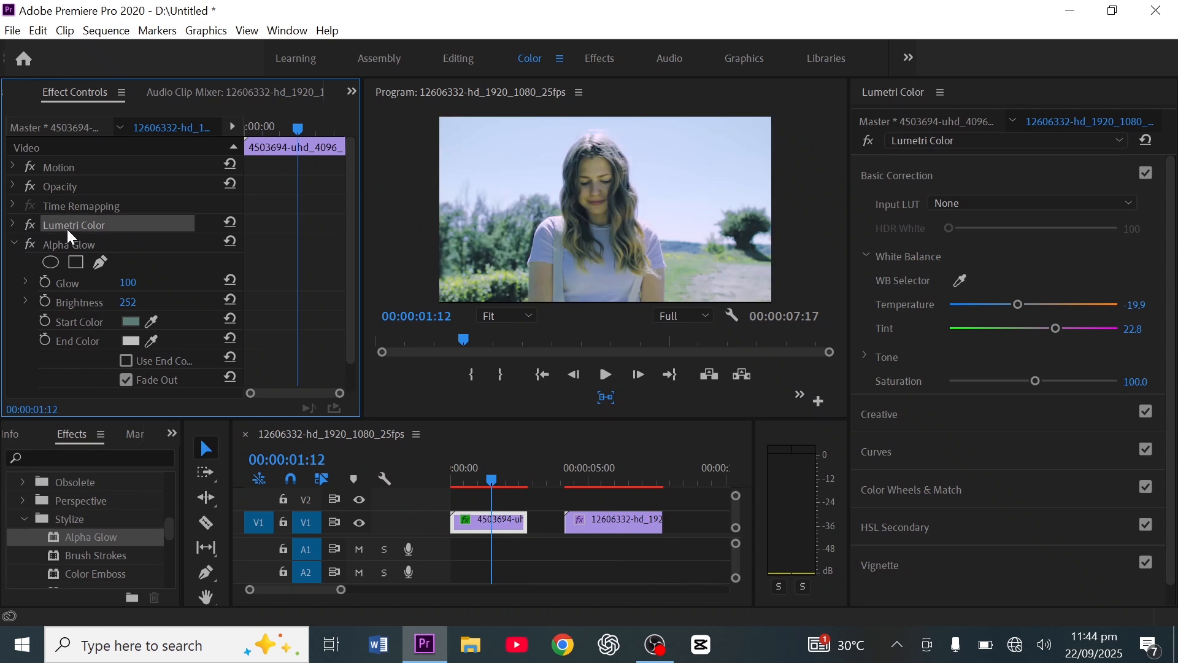
ctrl+click(74, 245)
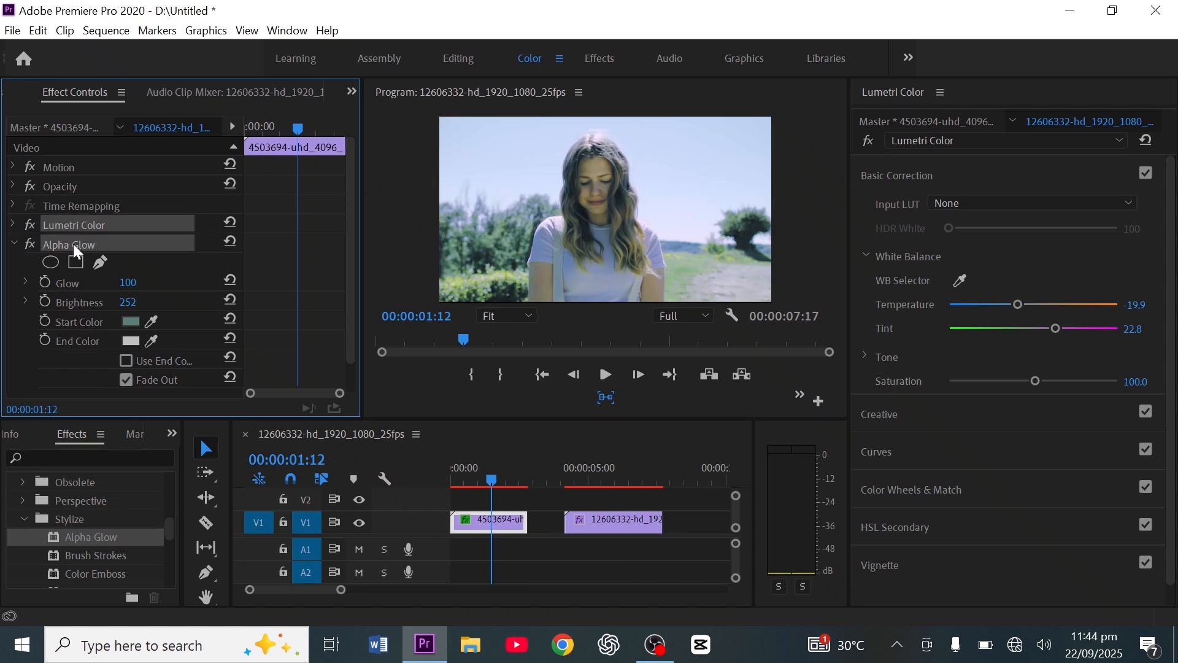
key(Delete)
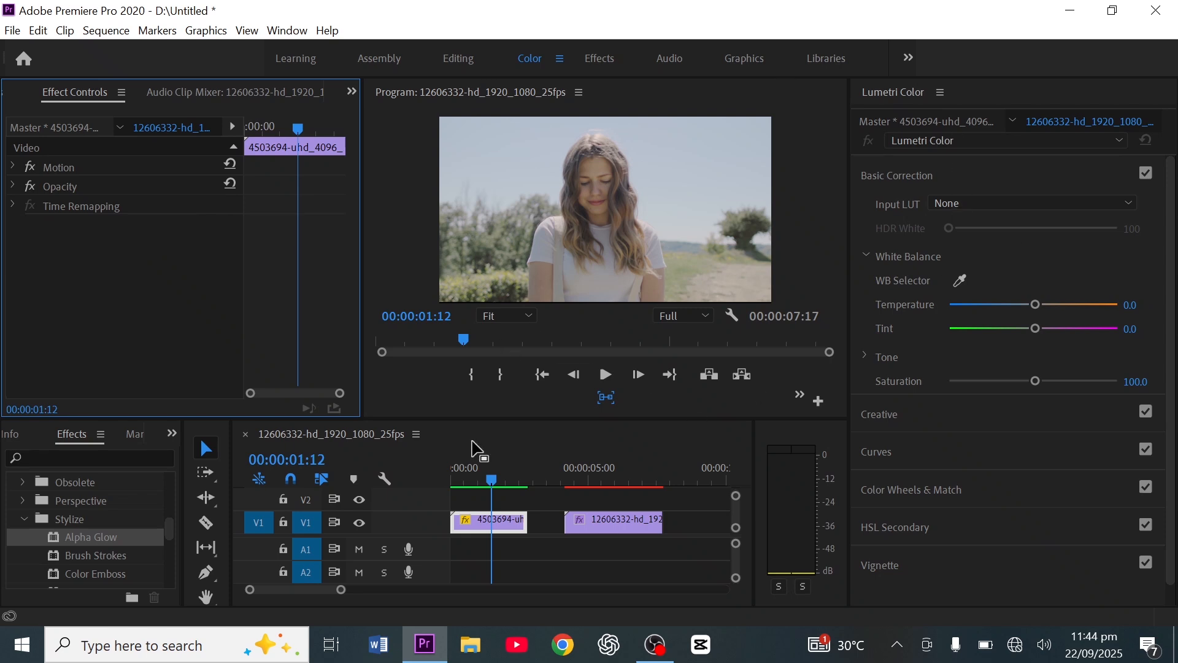
Step: Add an Opacity keyframe to the first clip at 00:00:01:06 and set its value to 56%
click(486, 481)
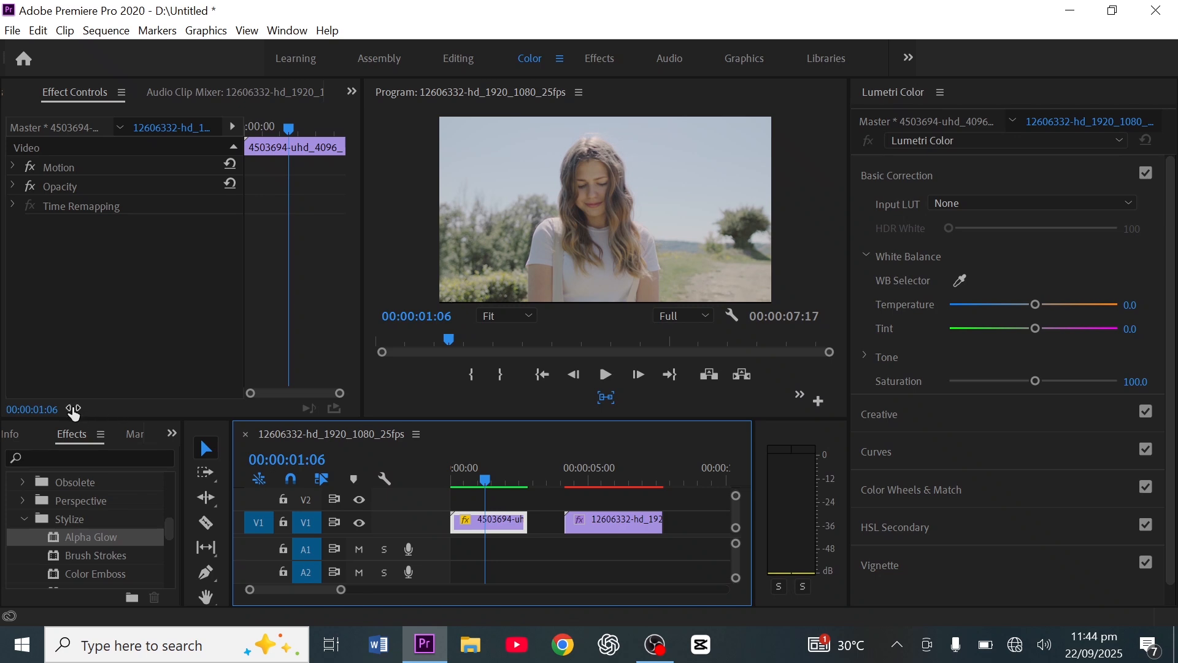
click(14, 186)
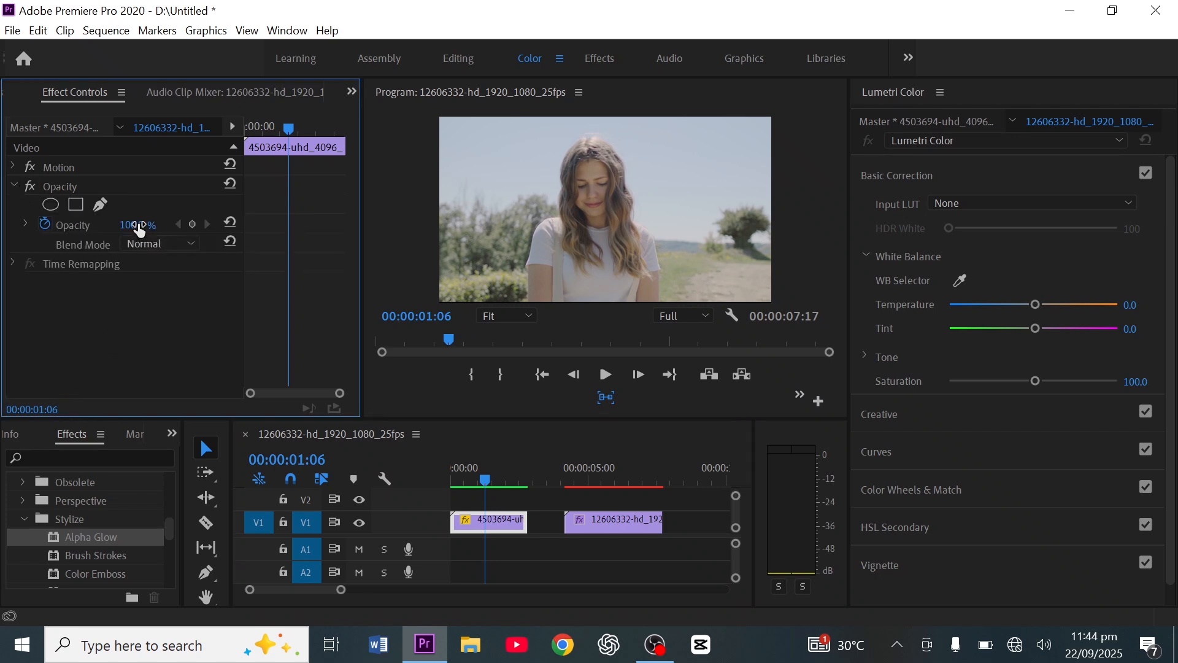
click(192, 223)
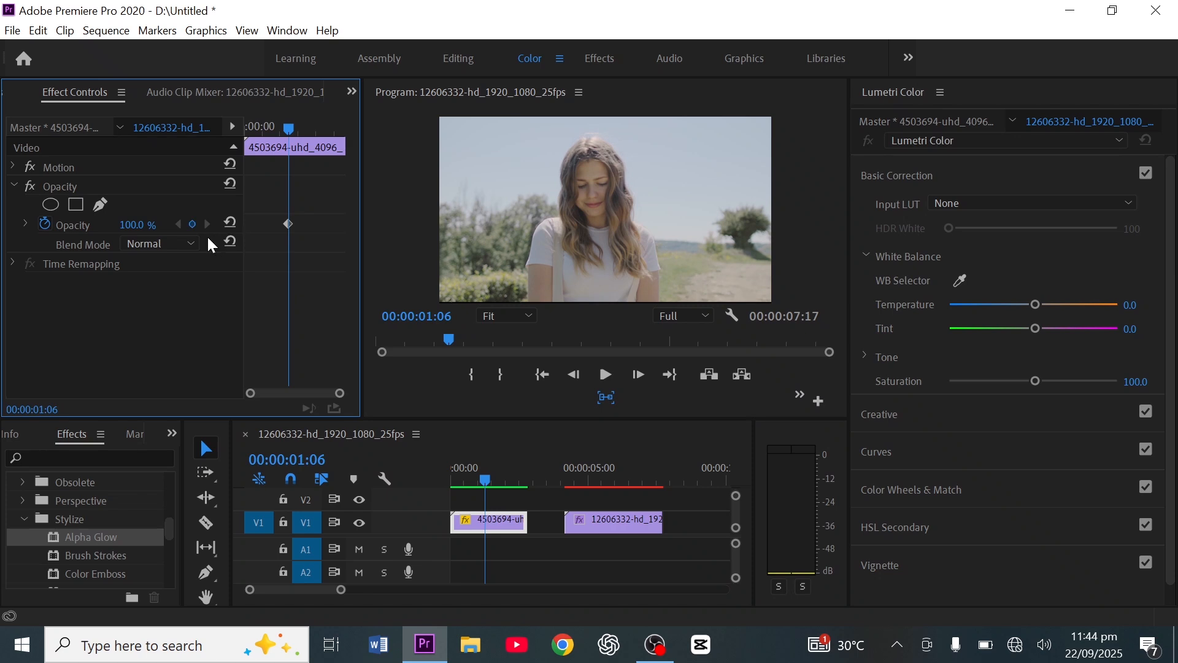
drag(136, 225, 109, 225)
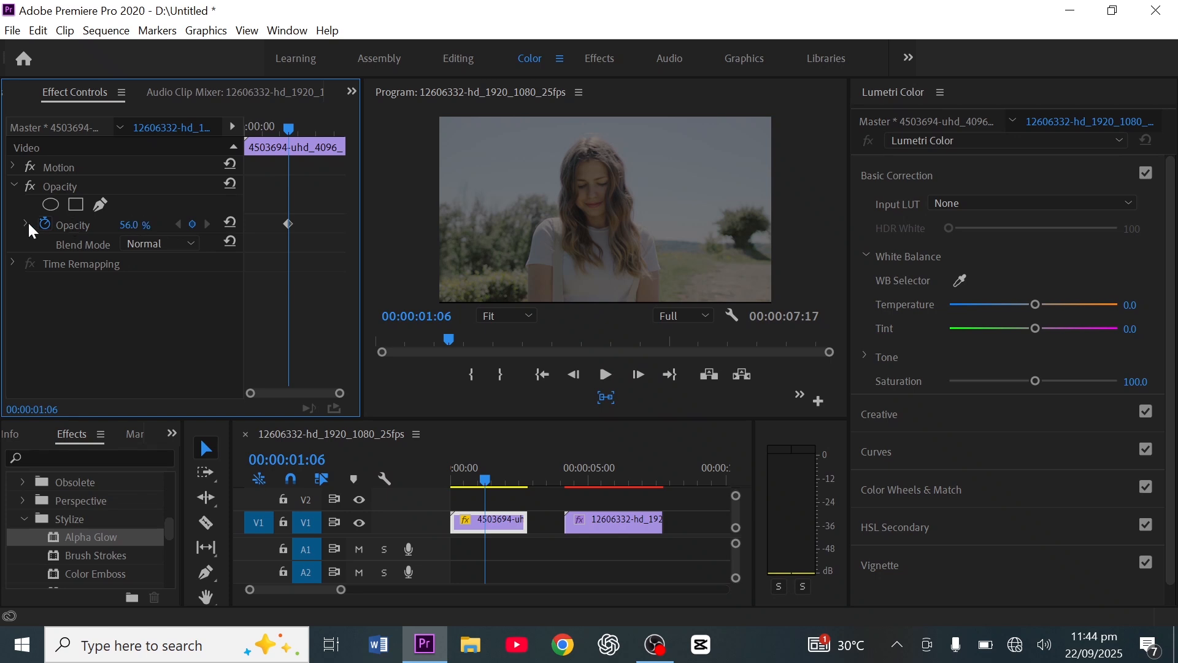
click(15, 184)
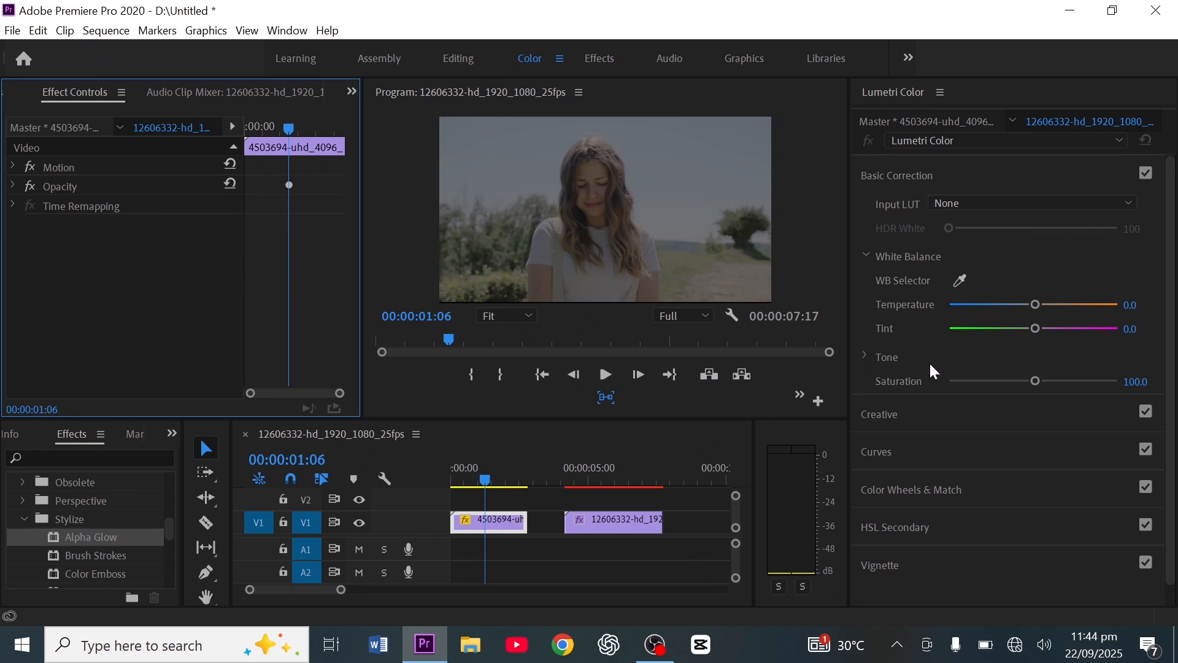
Step: Assign the ARRI_Universal_DCI input LUT to the first clip in Lumetri's Basic Correction
click(1129, 200)
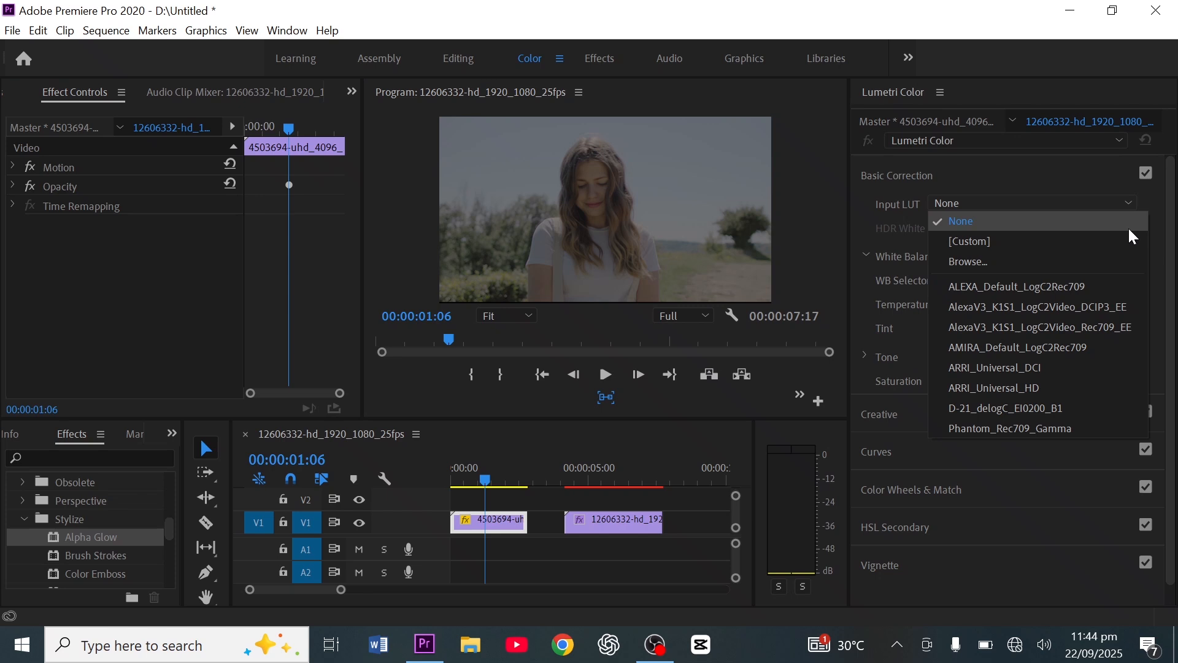
click(1000, 364)
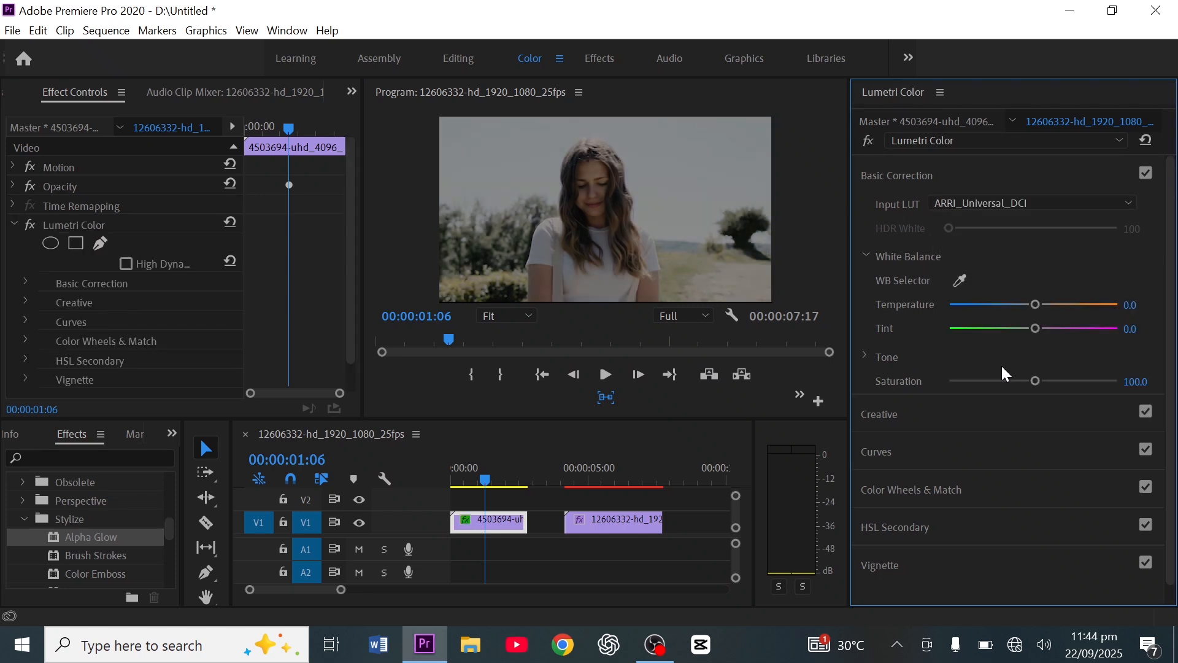
click(1128, 202)
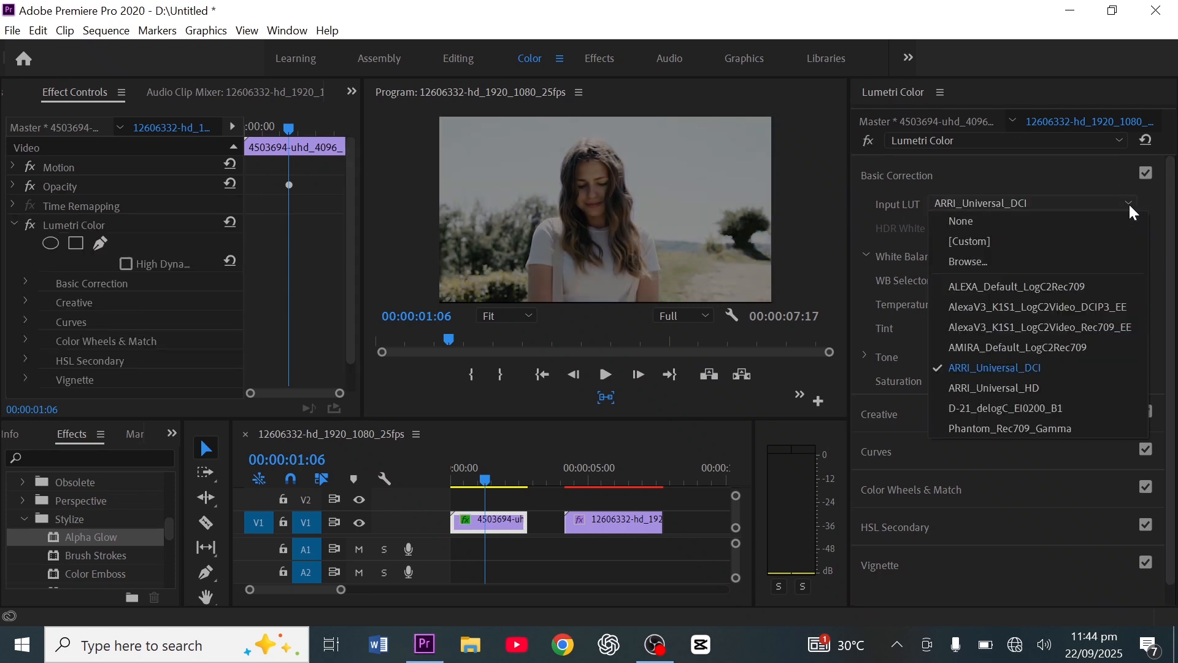
click(1128, 202)
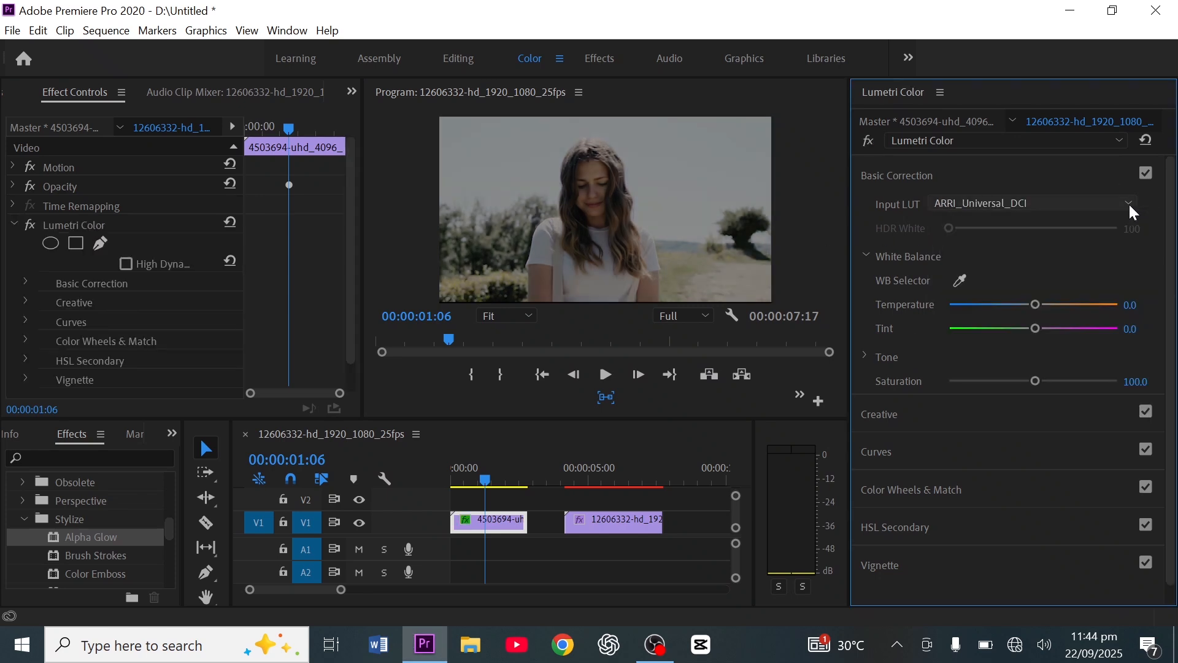
Step: Apply the SL NOIR TRI-X creative look to the first clip and collapse its Lumetri Color effect settings
click(865, 256)
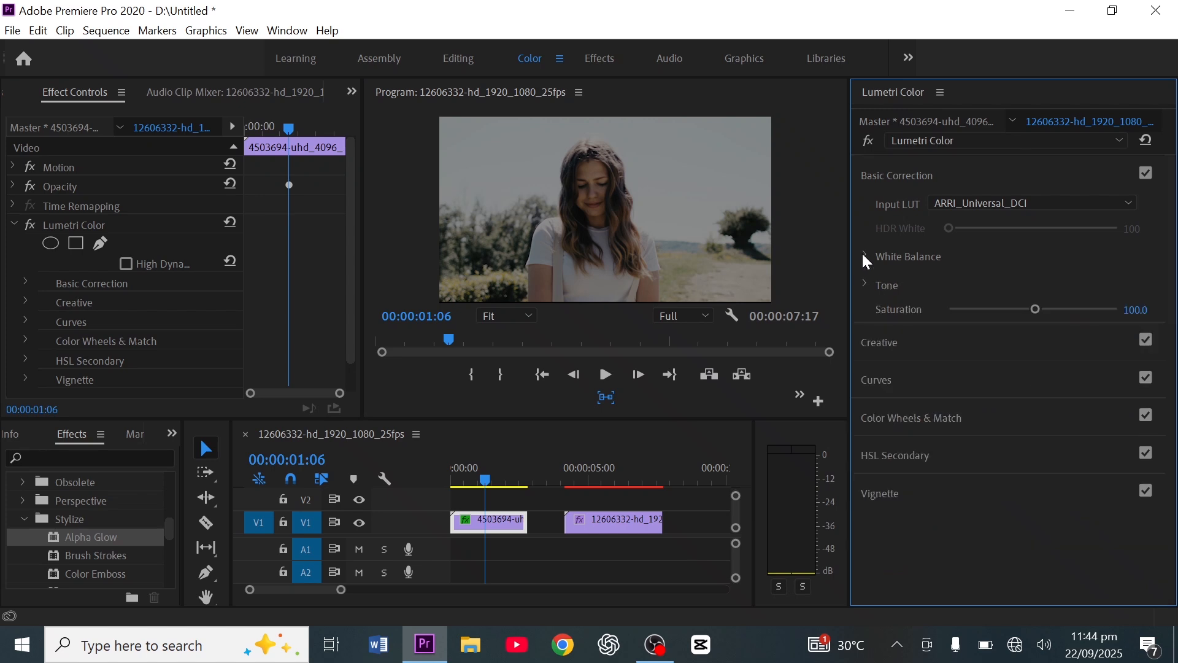
click(878, 342)
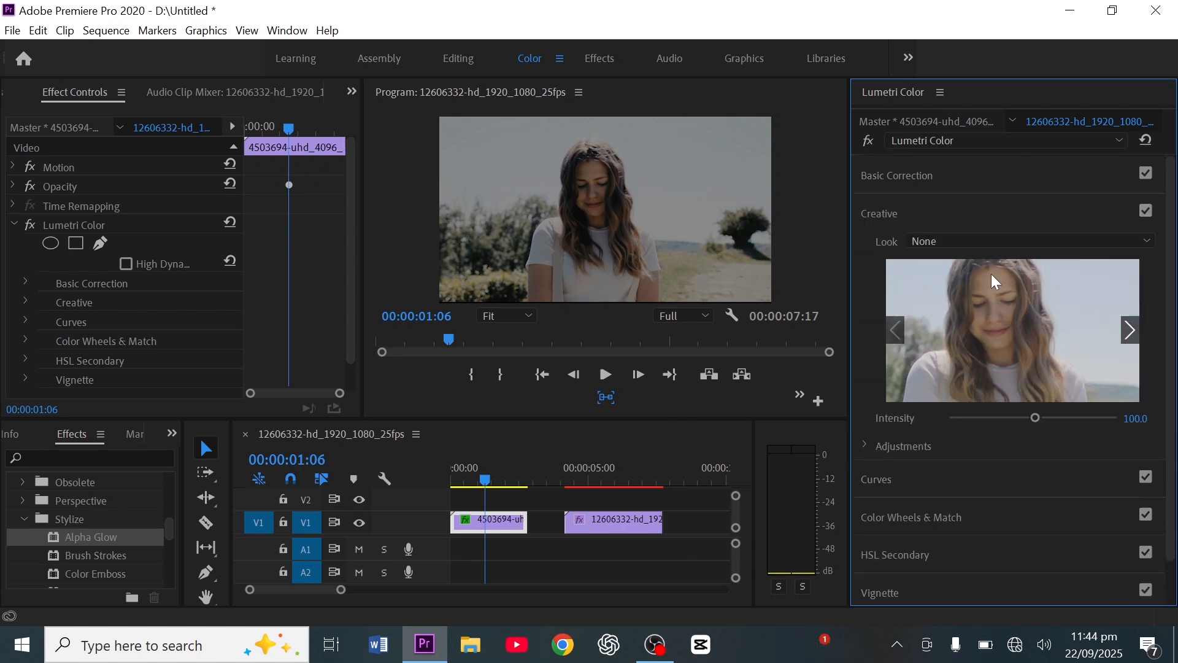
click(1151, 241)
scroll(981, 475, down, 10)
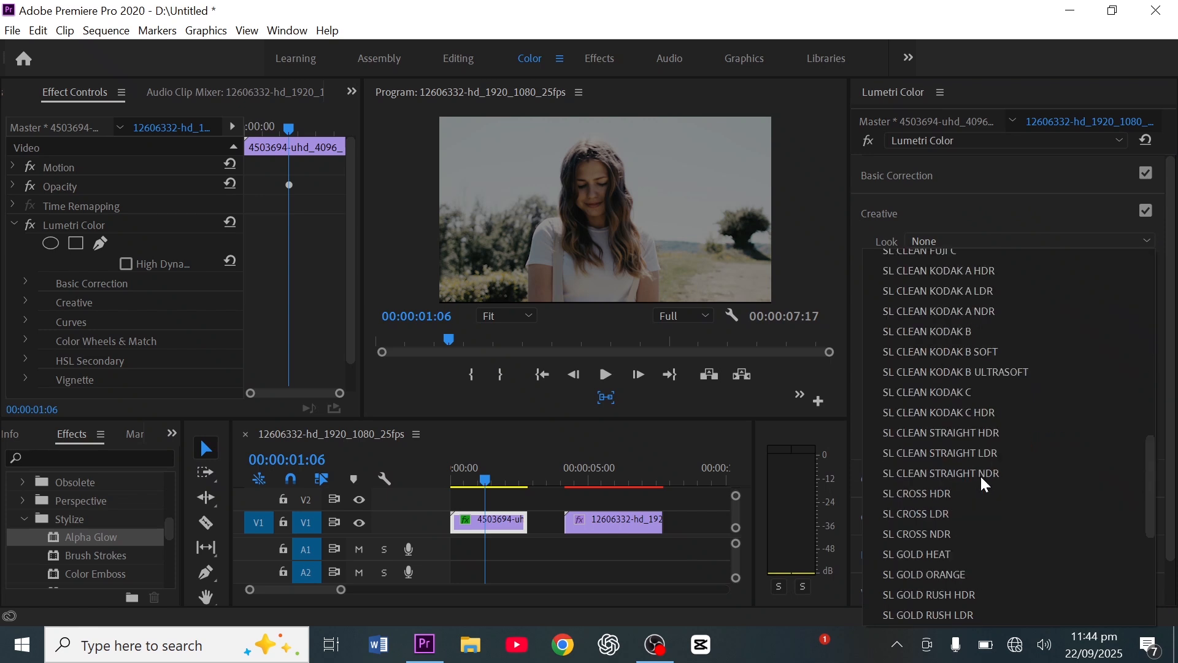
key(Escape)
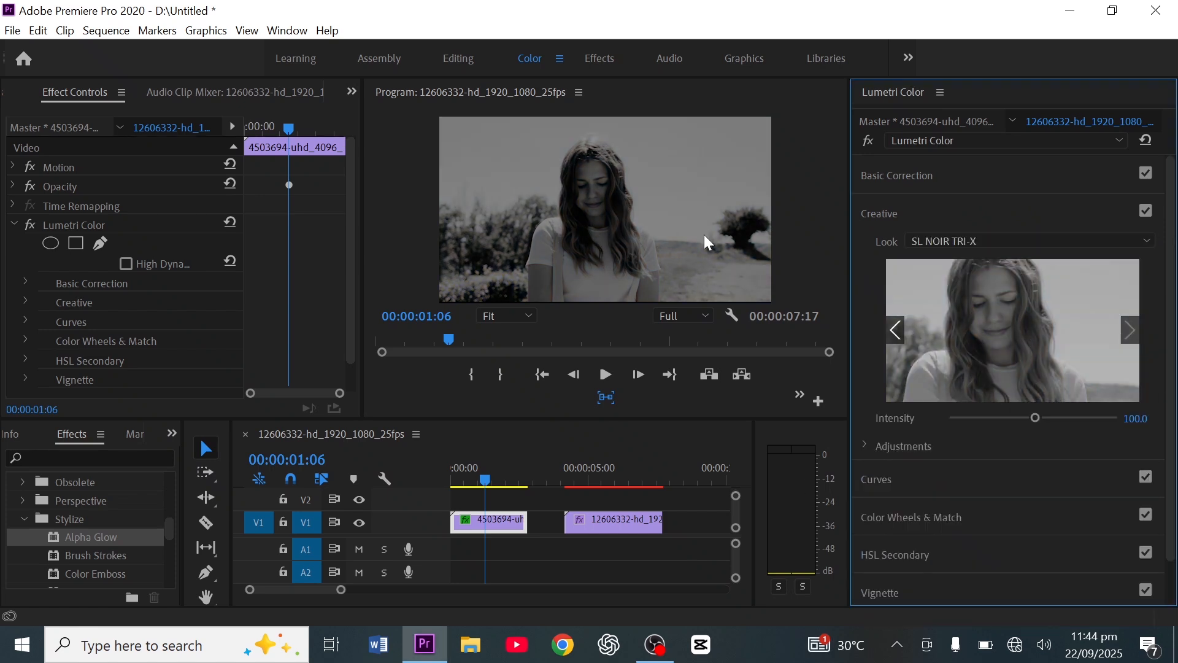
click(13, 225)
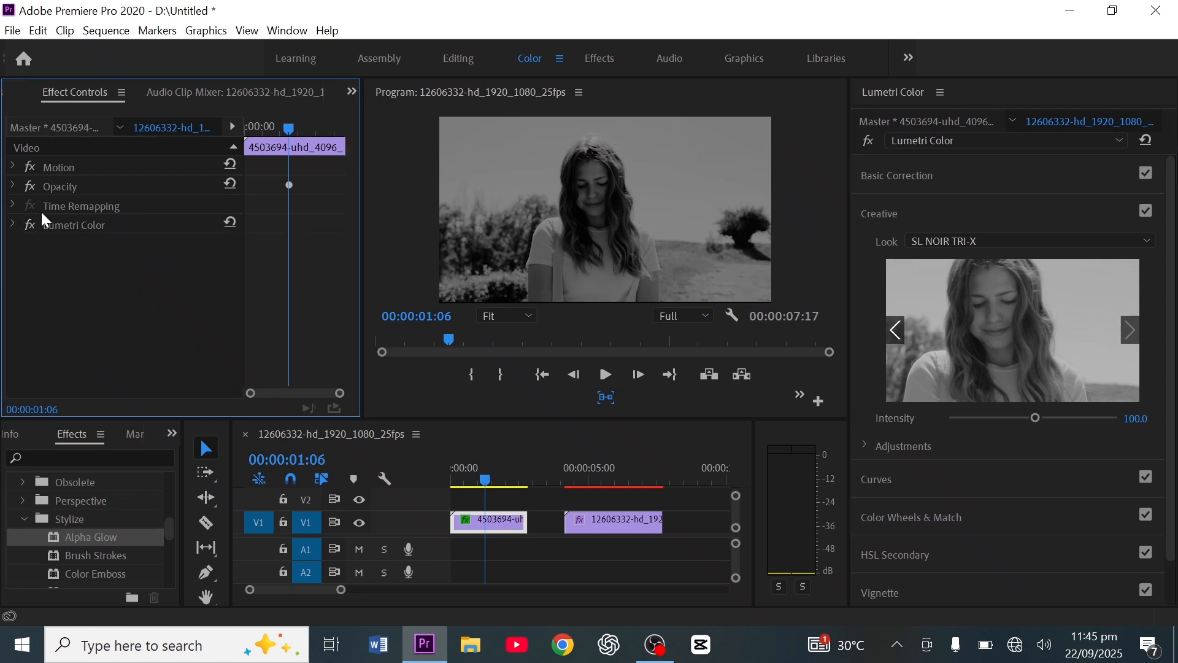
click(15, 185)
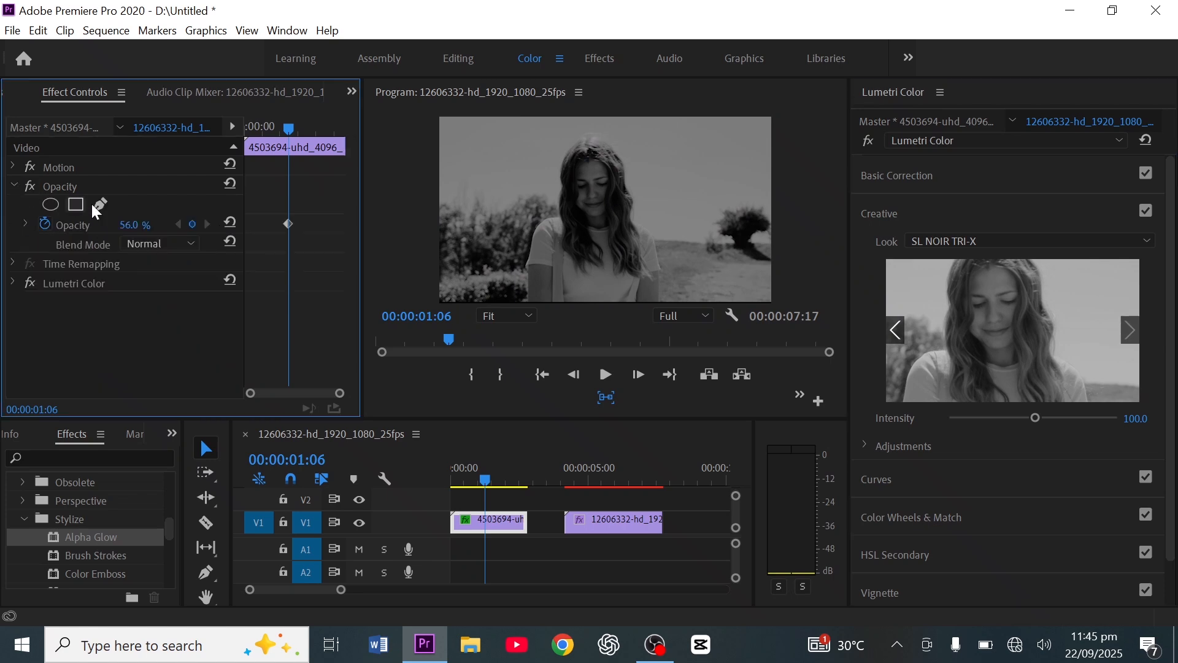
click(13, 185)
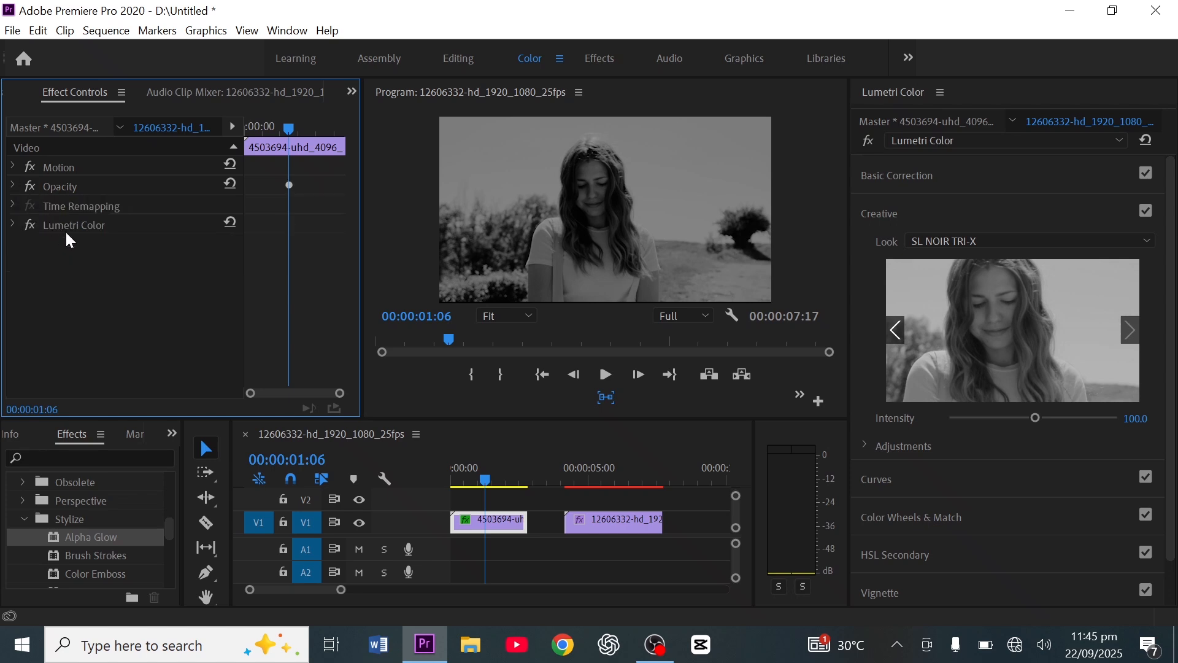
click(13, 224)
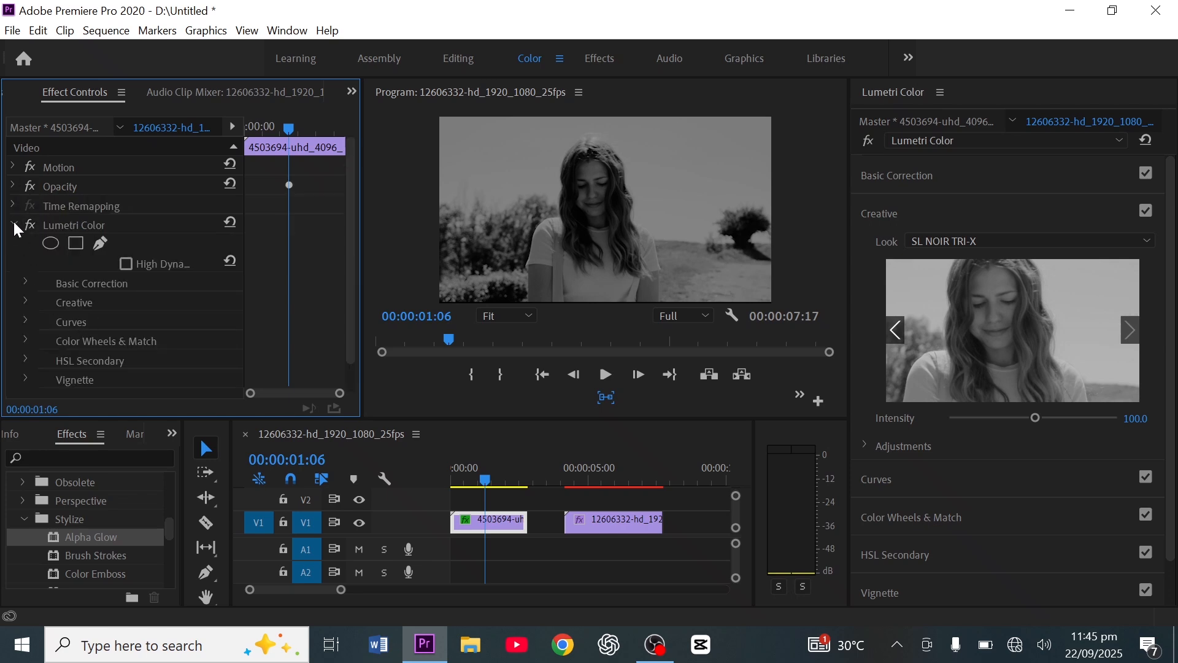
click(13, 225)
Step: Apply the Camera Blur effect from the Blur & Sharpen video effects to the first clip and collapse its settings
scroll(96, 536, down, 3)
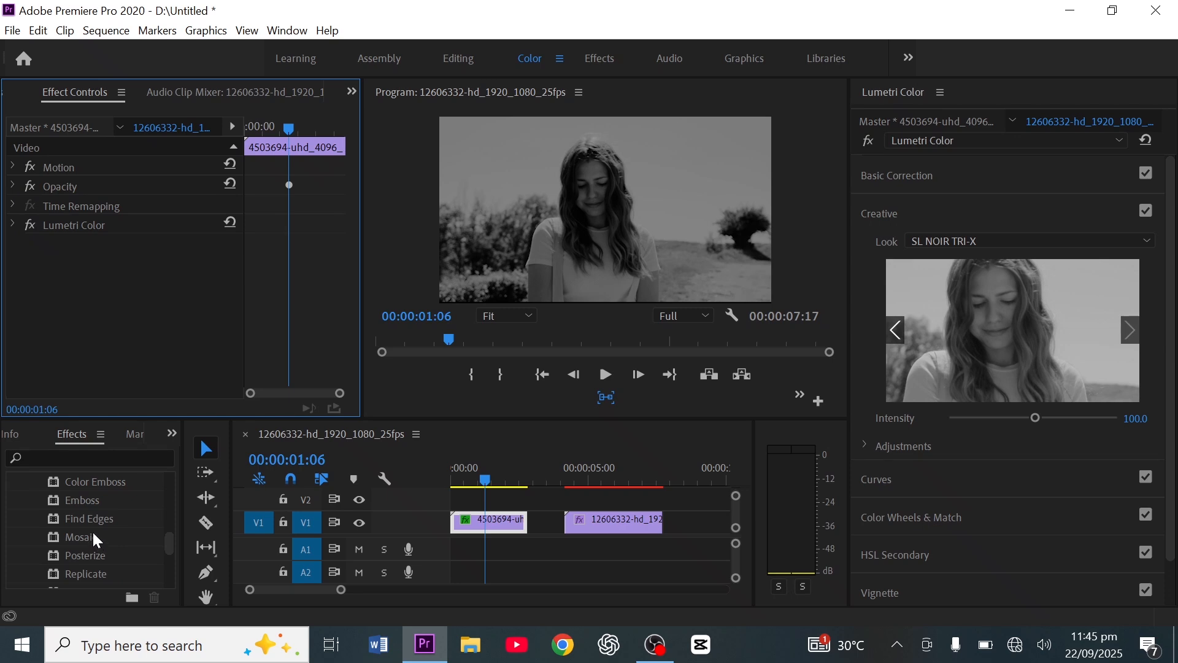
scroll(92, 530, down, 5)
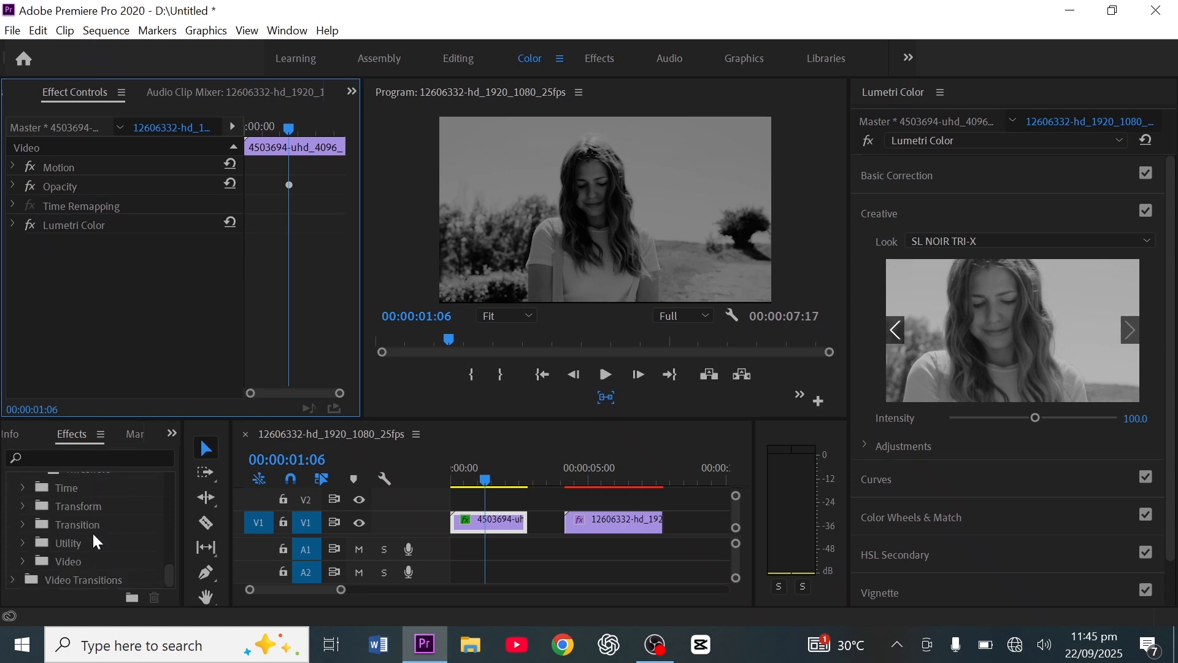
scroll(97, 528, up, 8)
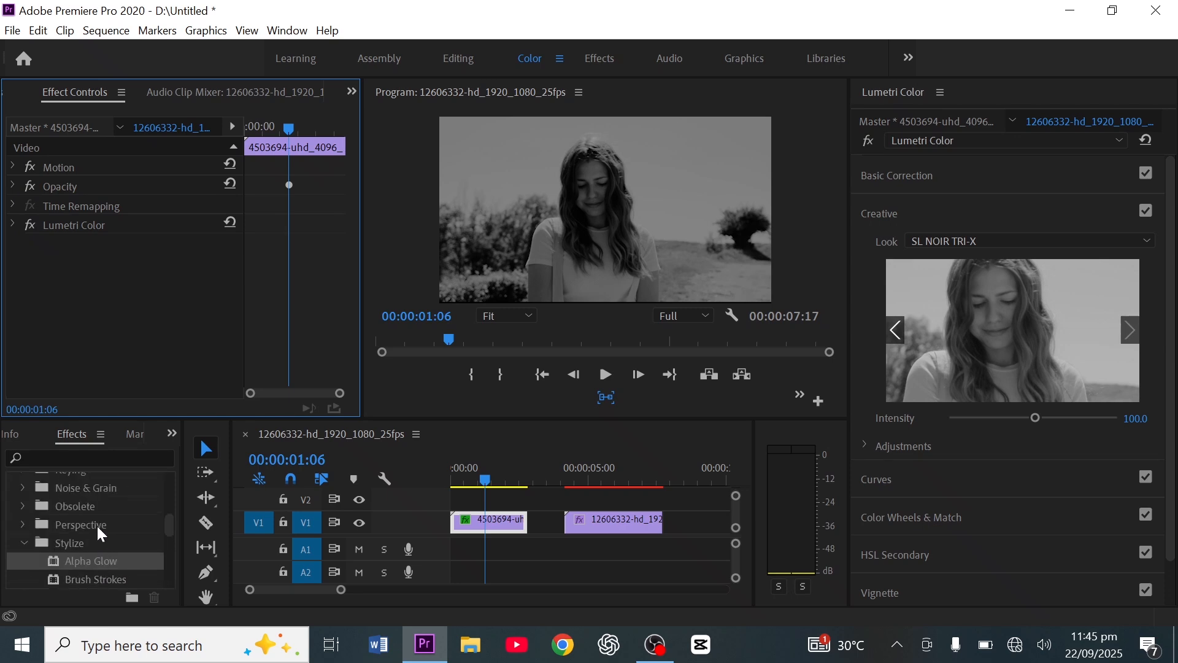
scroll(104, 530, up, 3)
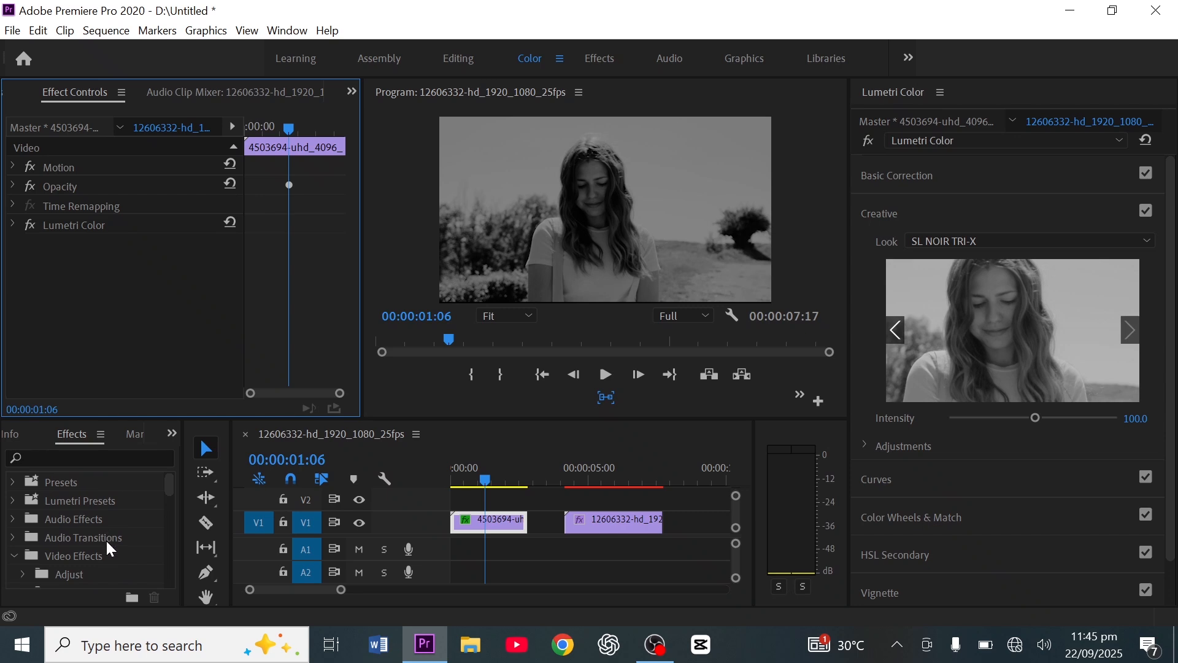
scroll(106, 538, down, 1)
click(15, 500)
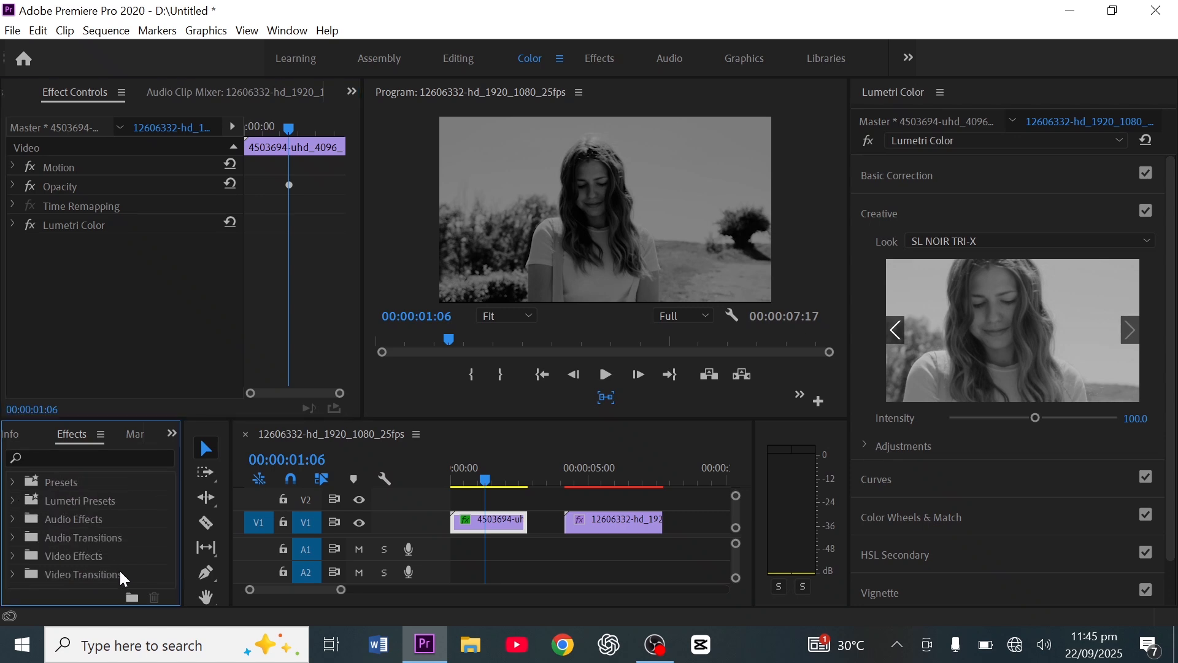
click(14, 556)
scroll(98, 551, down, 1)
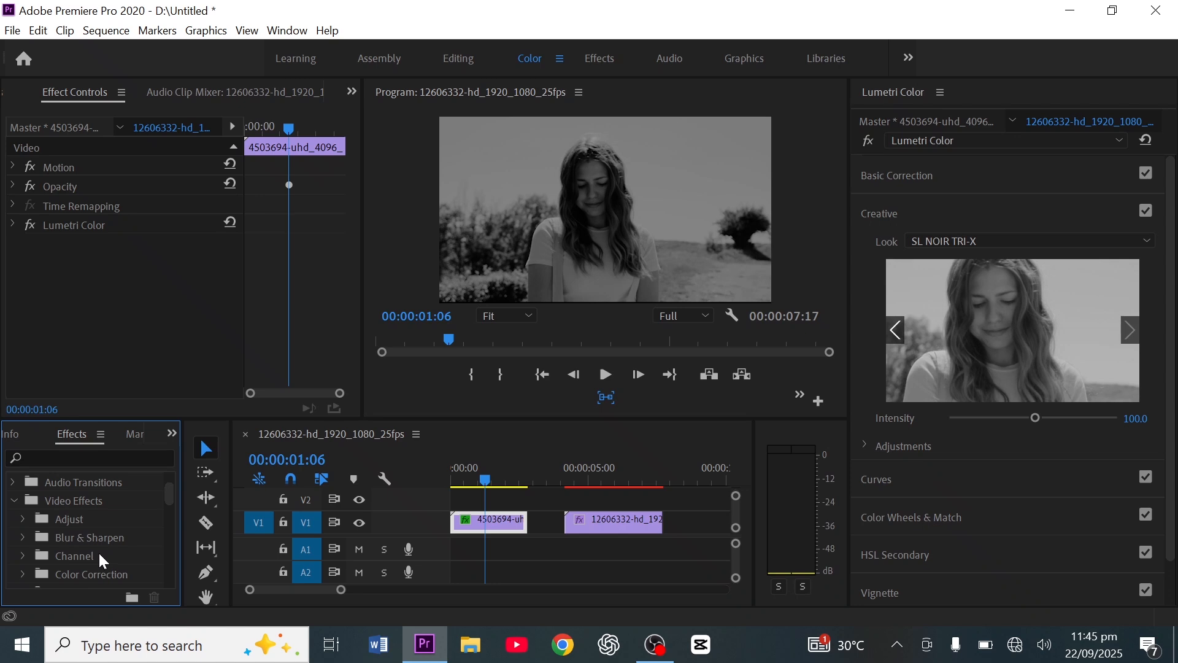
click(97, 536)
click(22, 538)
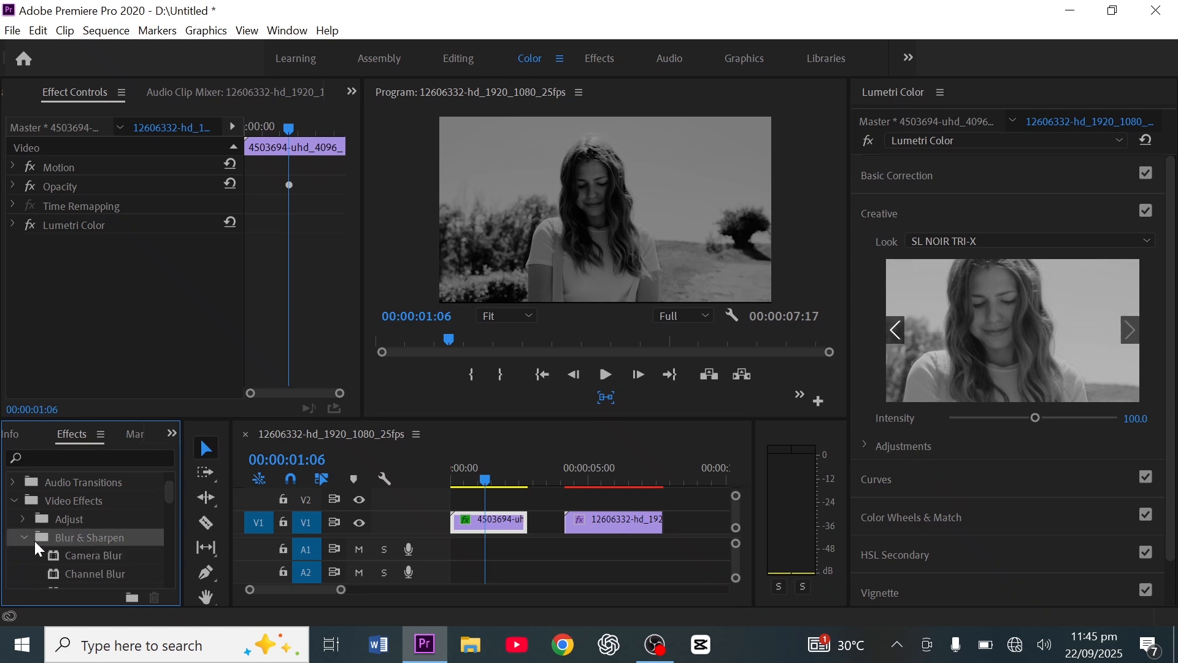
drag(86, 555, 479, 524)
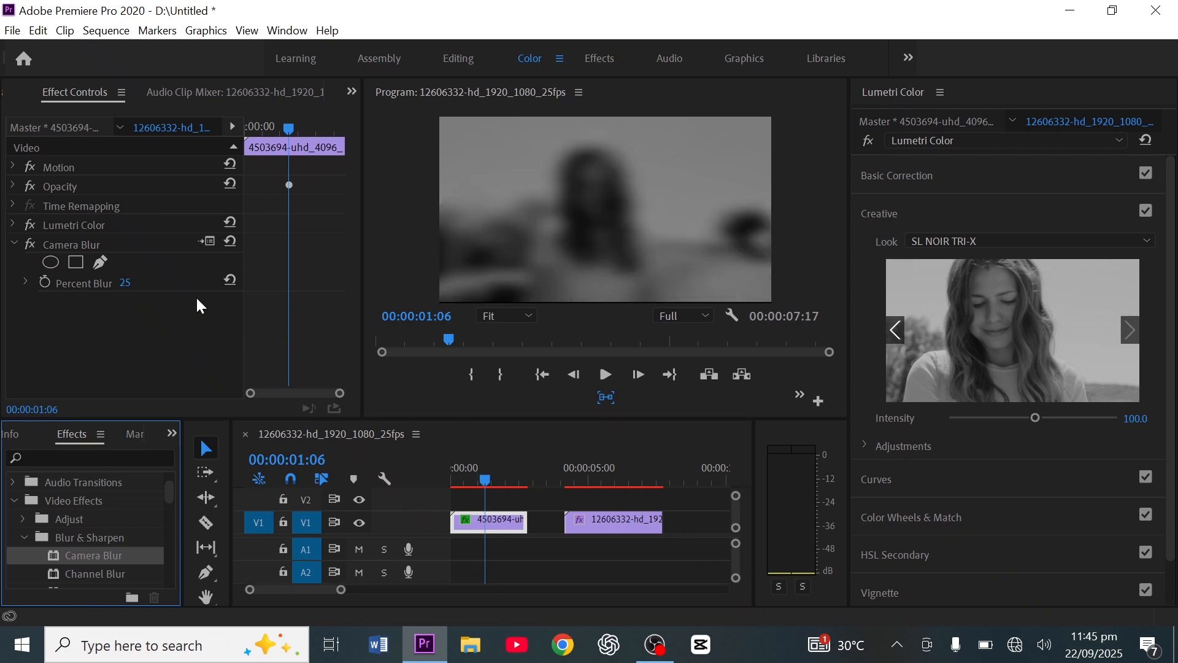
click(13, 245)
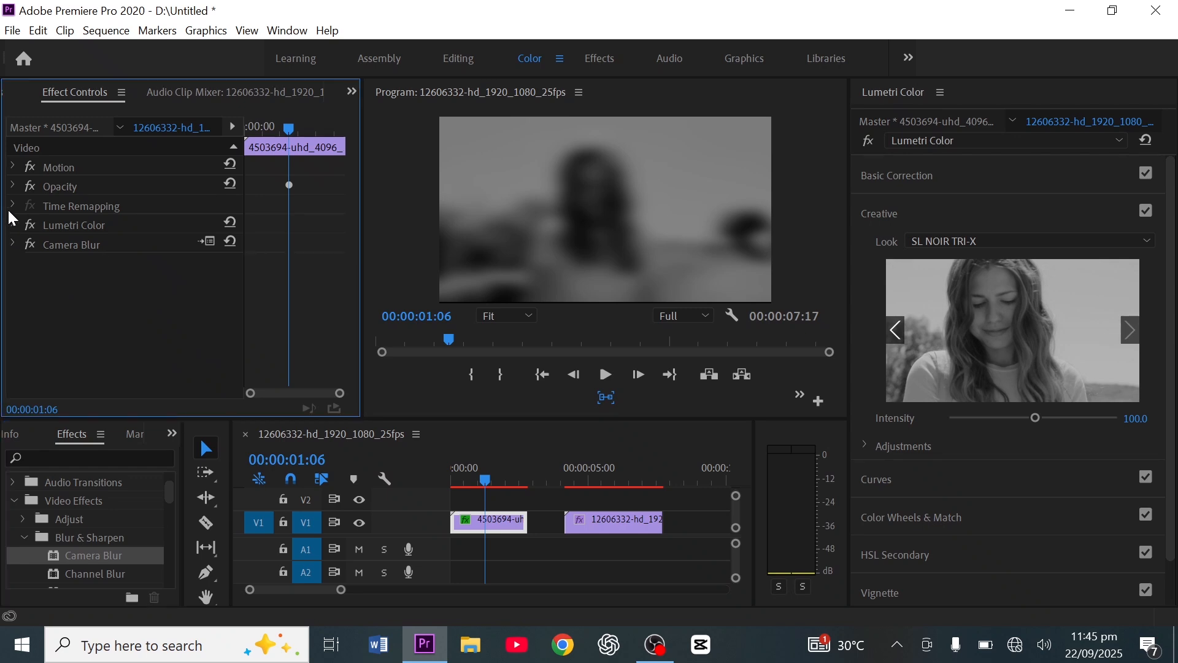
Step: Review the first clip's Opacity settings and select the second clip to inspect its applied effects
click(14, 187)
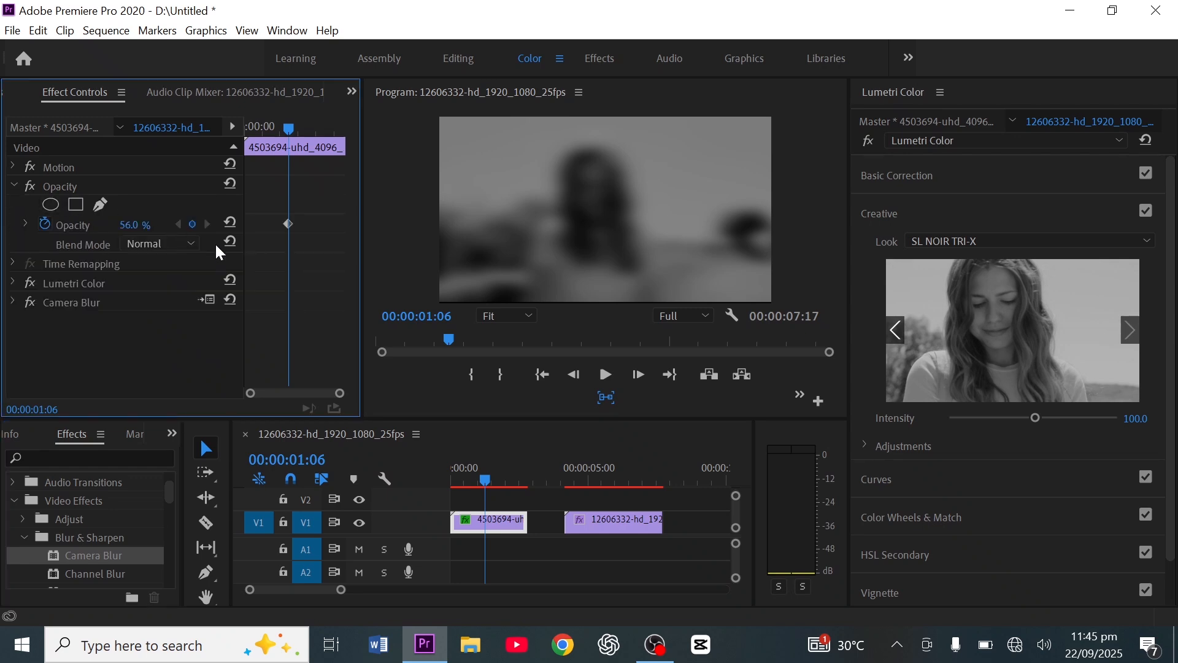
click(13, 186)
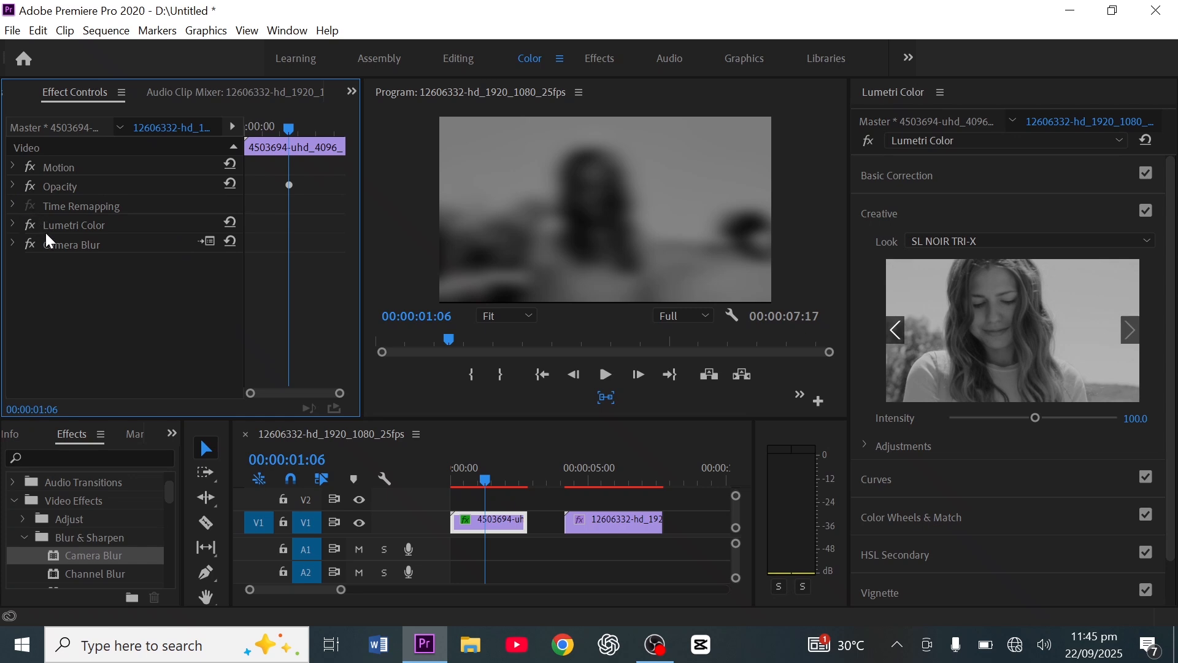
click(9, 225)
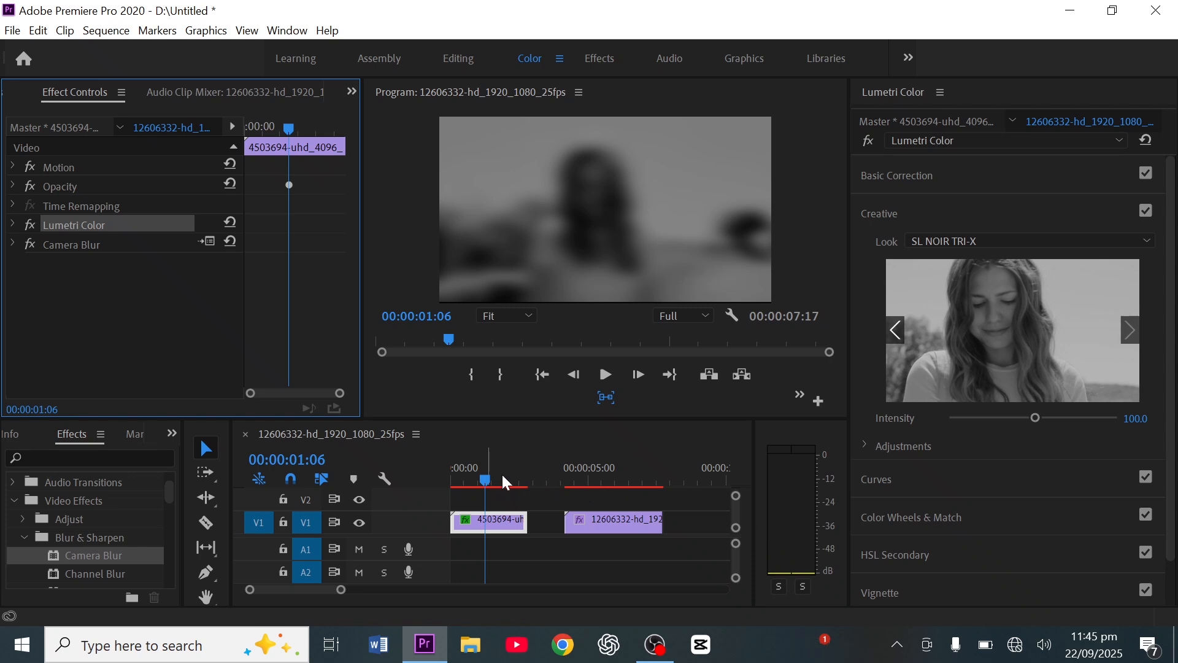
click(625, 520)
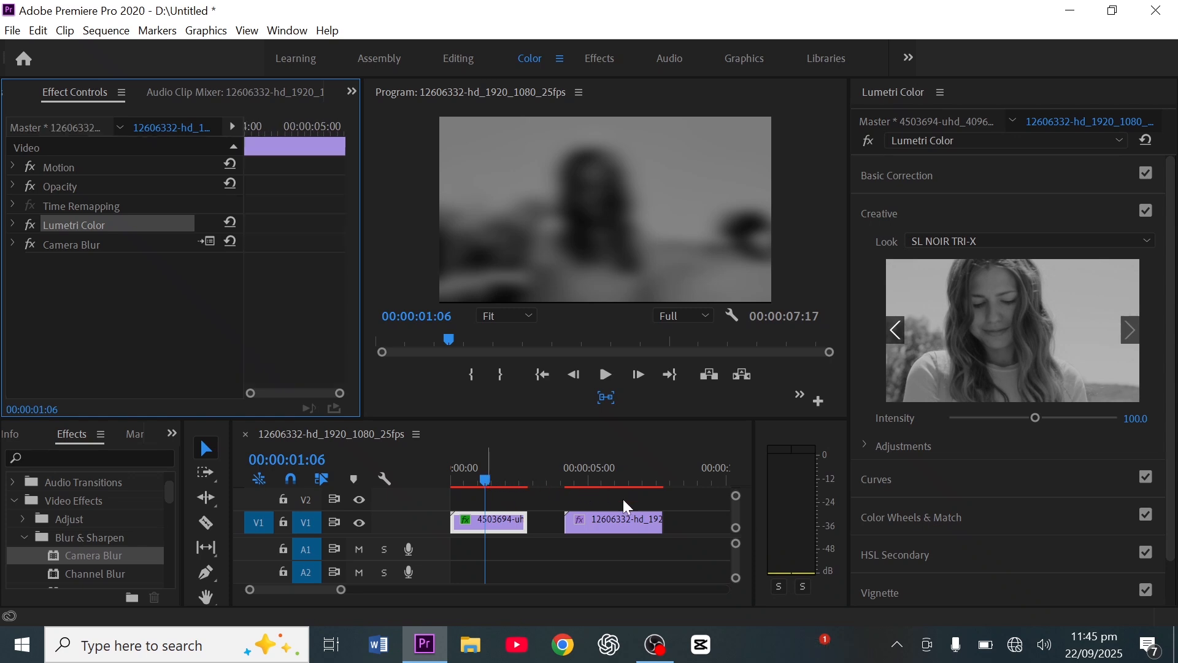
click(625, 531)
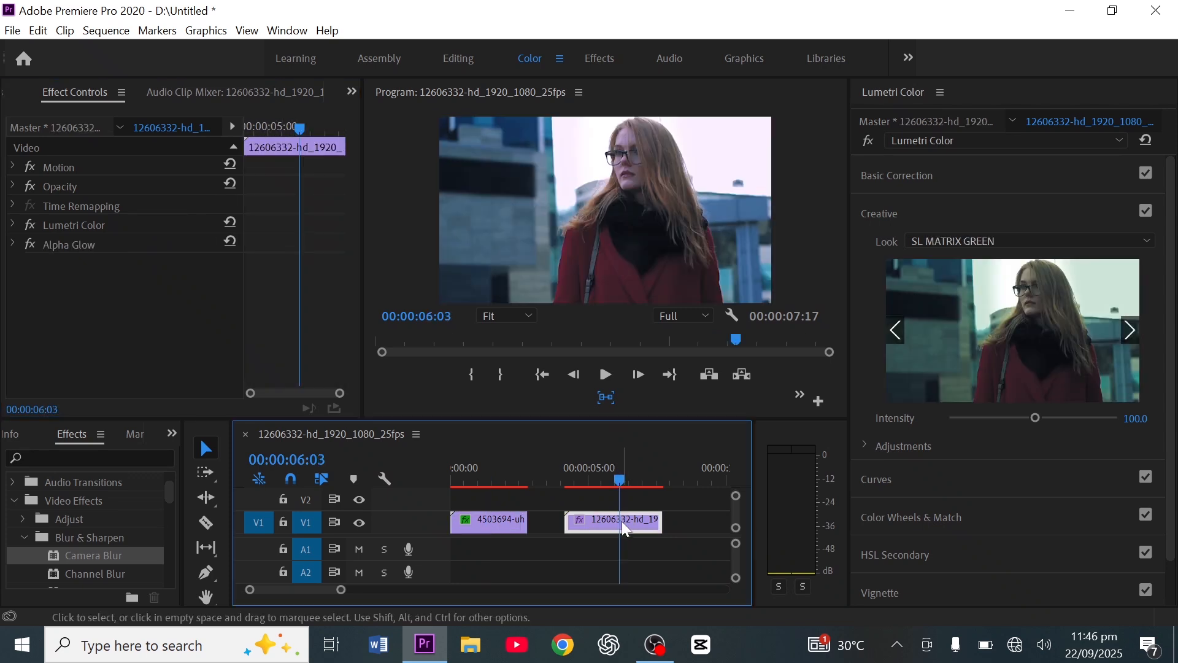
Step: Copy the Opacity, Lumetri Color and Camera Blur effects together from the first clip
drag(620, 480, 479, 482)
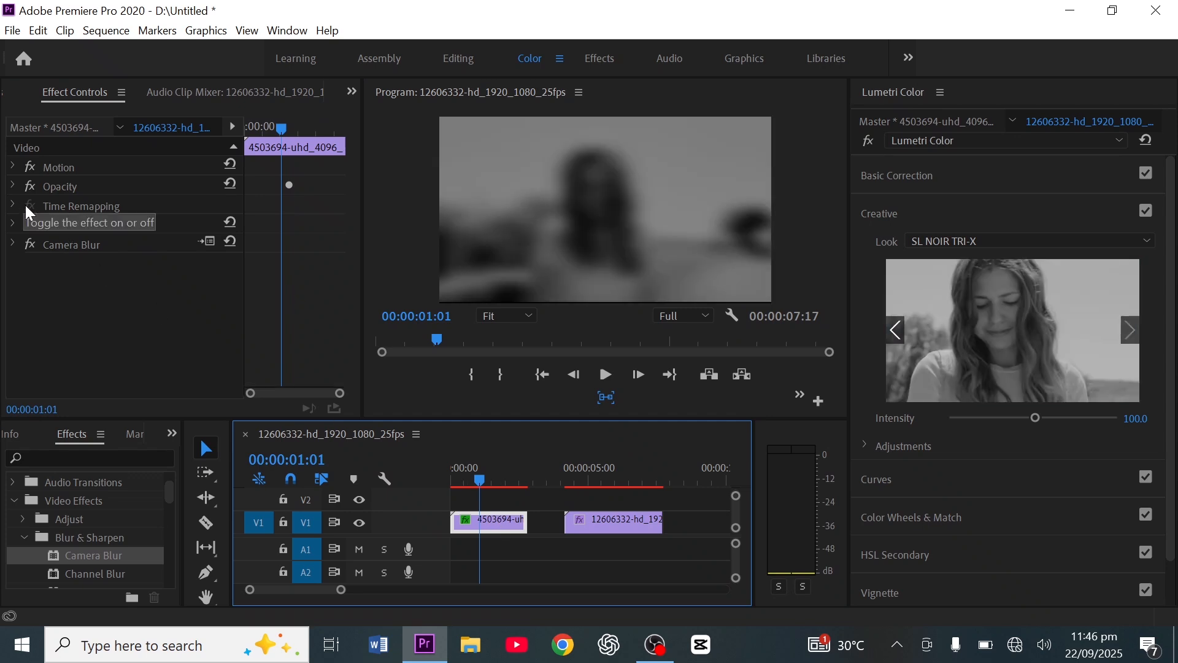
click(57, 186)
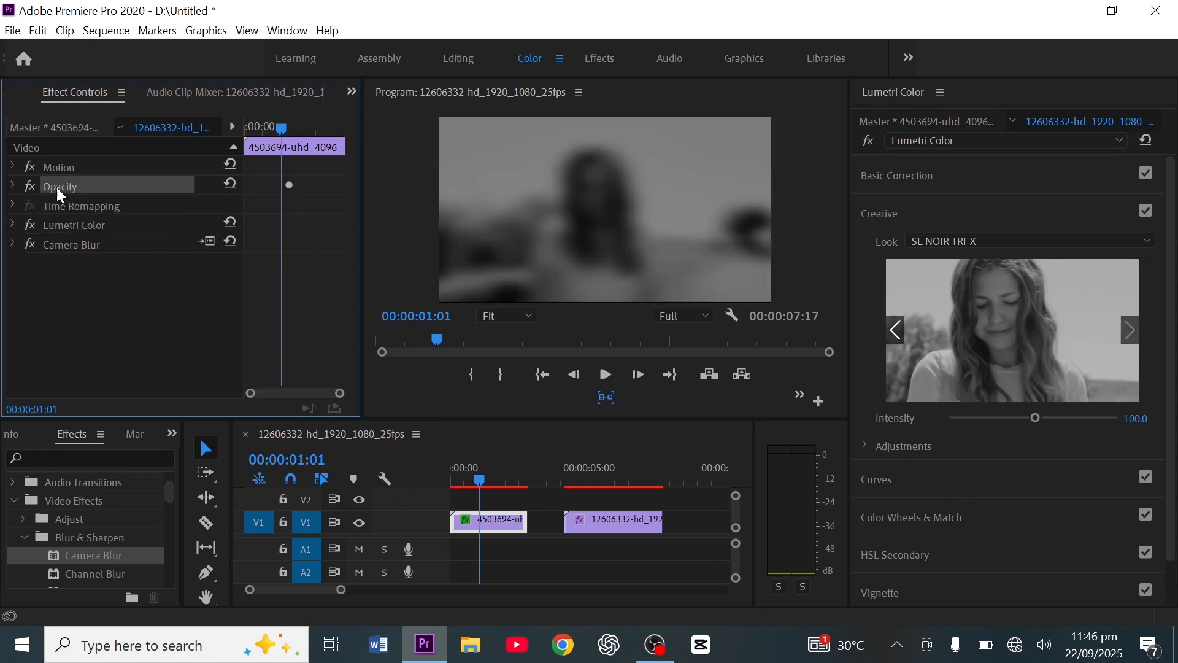
ctrl+click(70, 224)
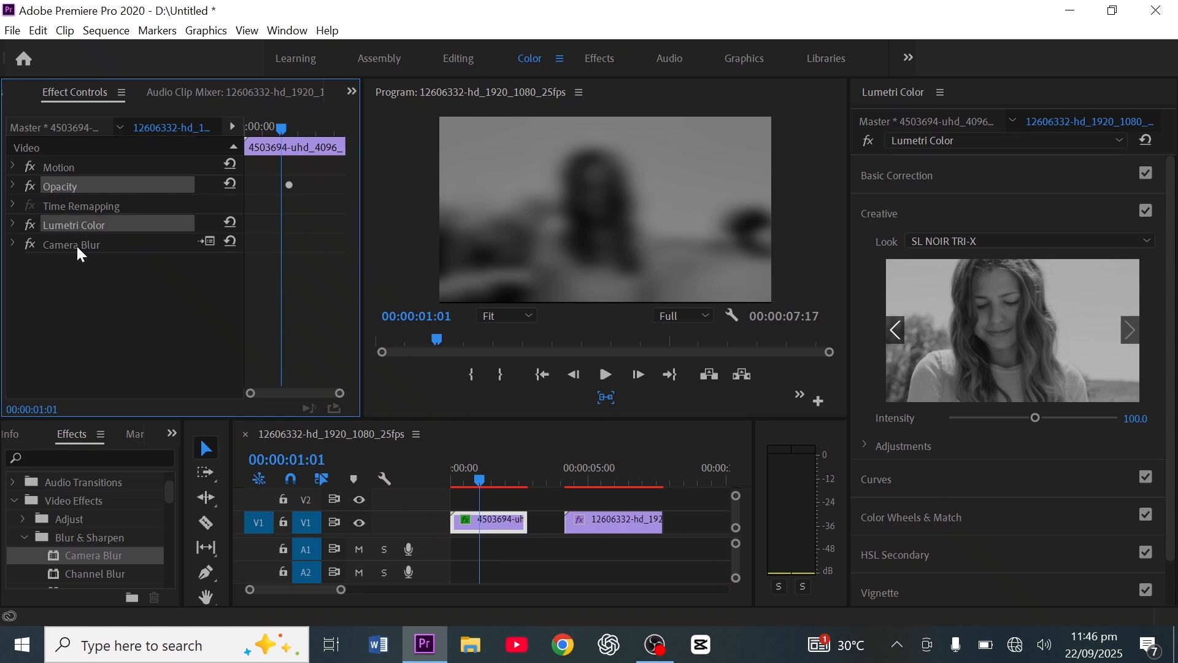
ctrl+click(80, 245)
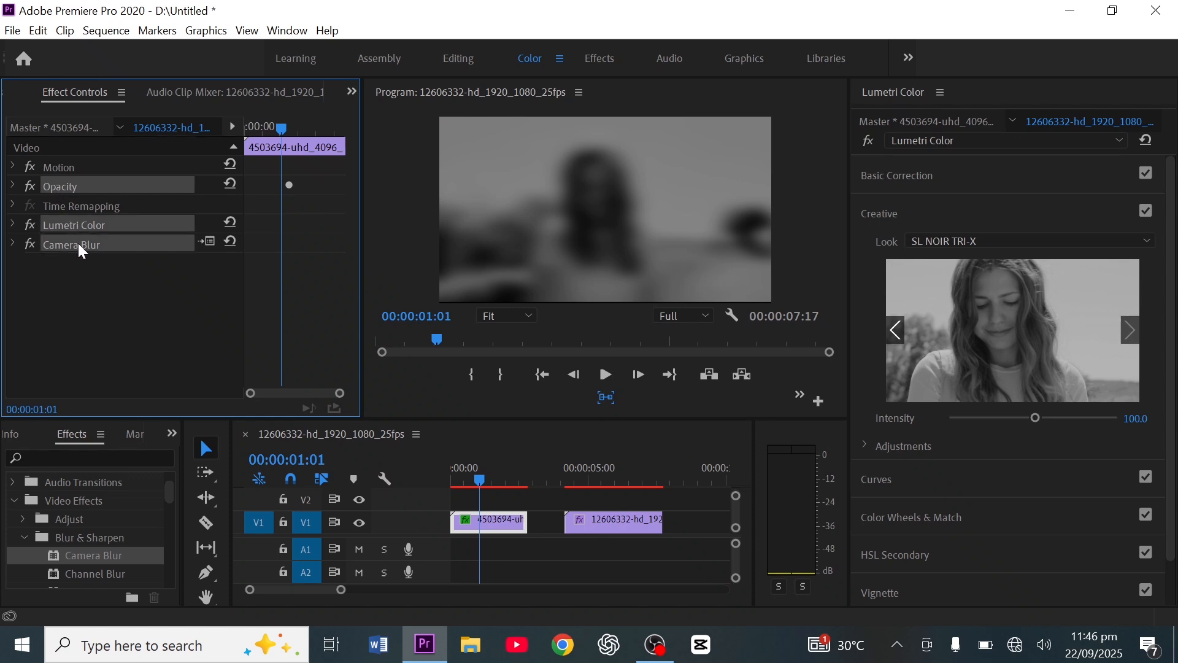
right_click(78, 244)
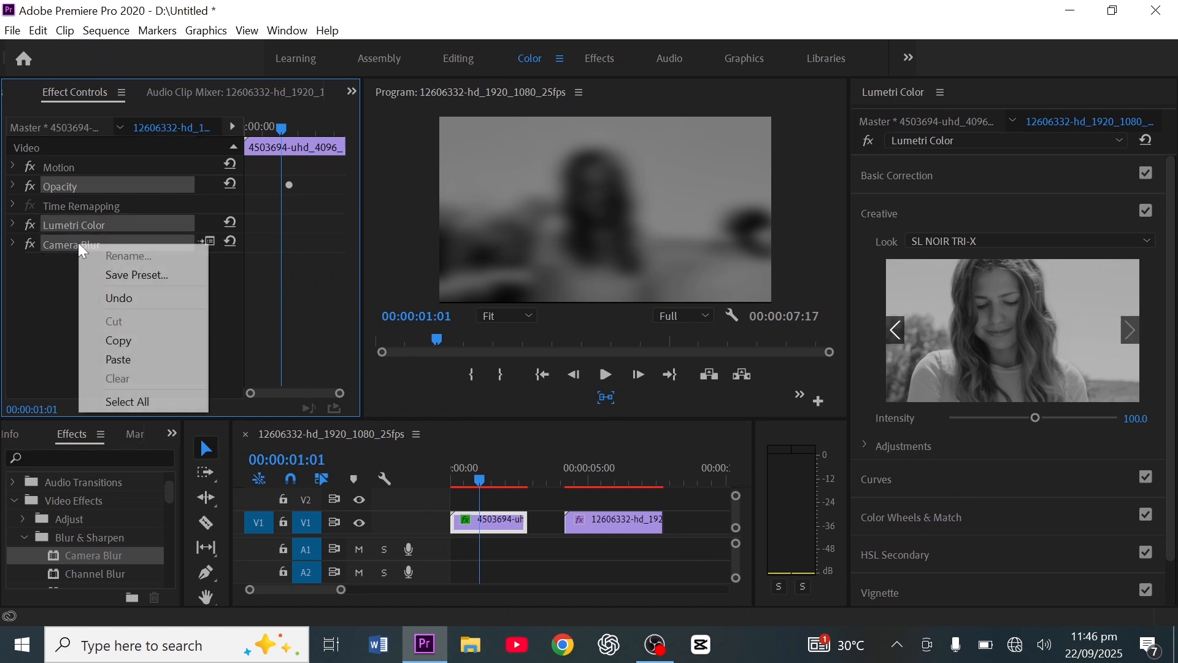
click(118, 340)
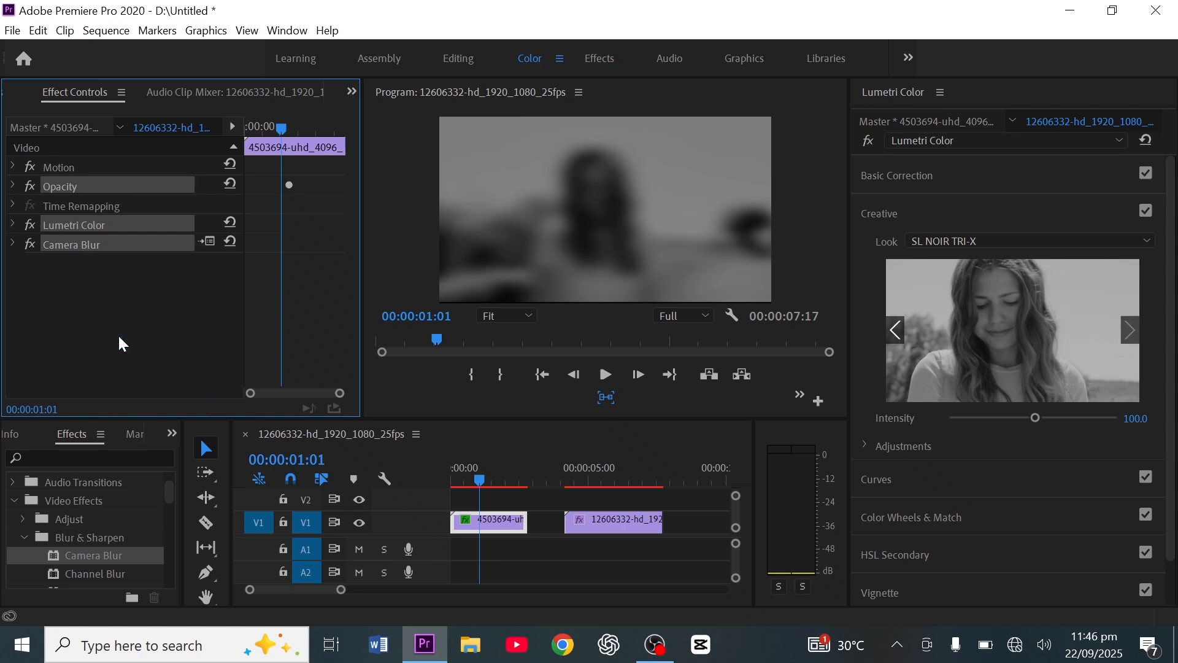
Step: Try to paste the copied effects as attributes onto the second clip
click(483, 481)
drag(481, 479, 619, 506)
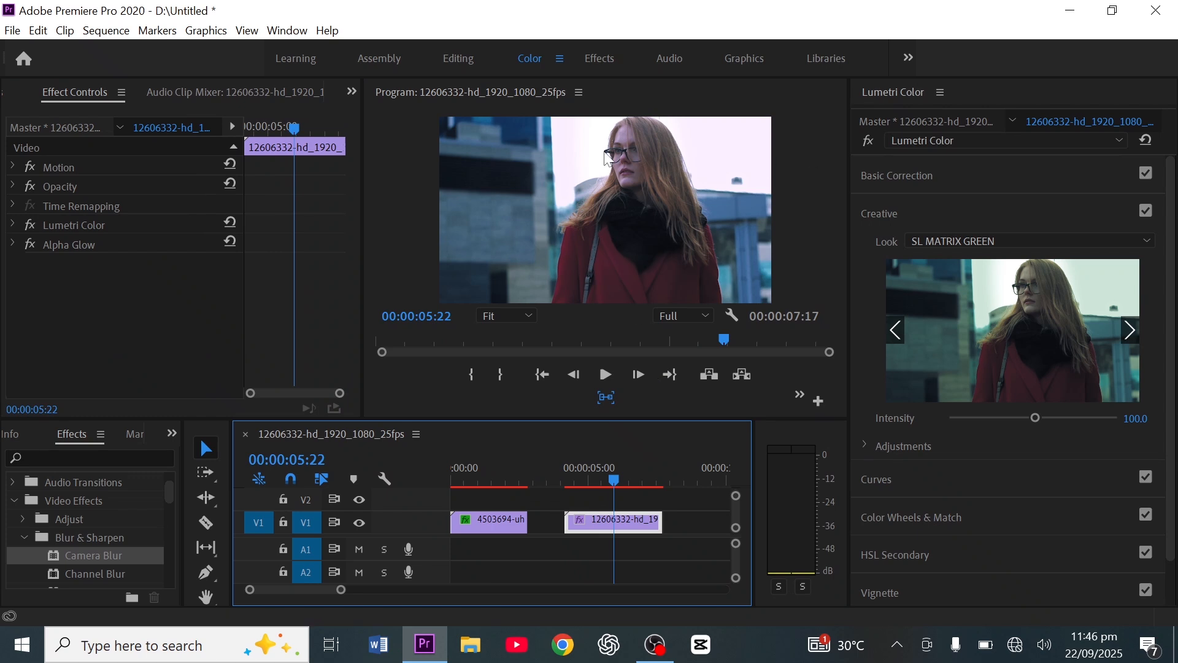
right_click(607, 529)
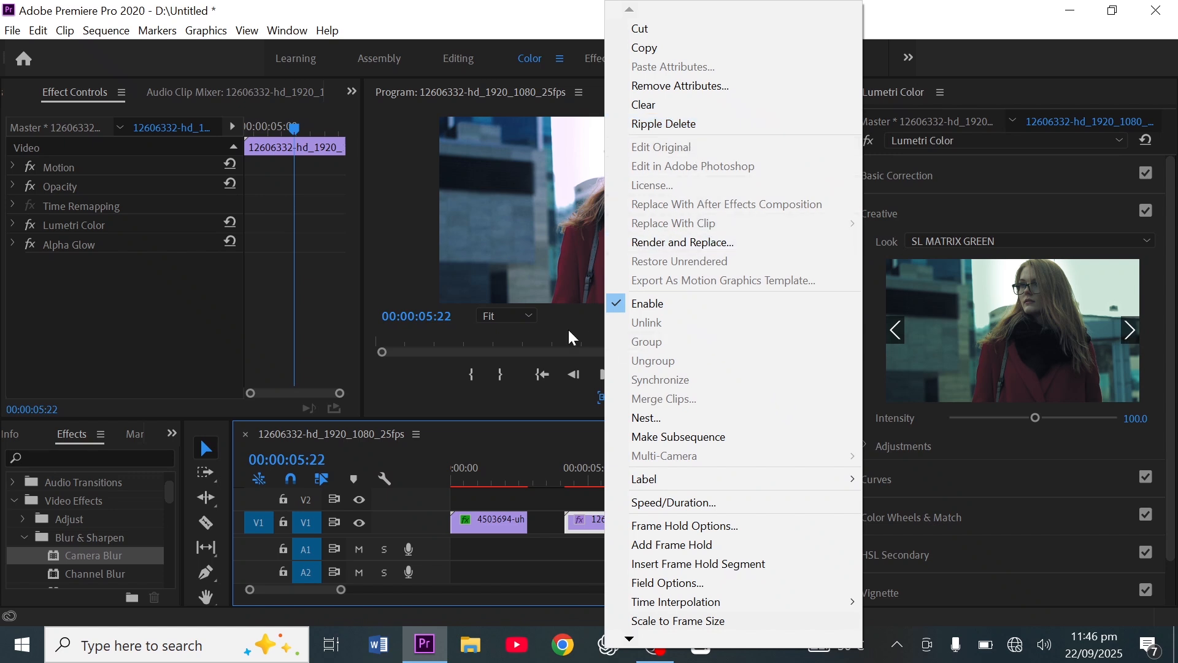
click(403, 252)
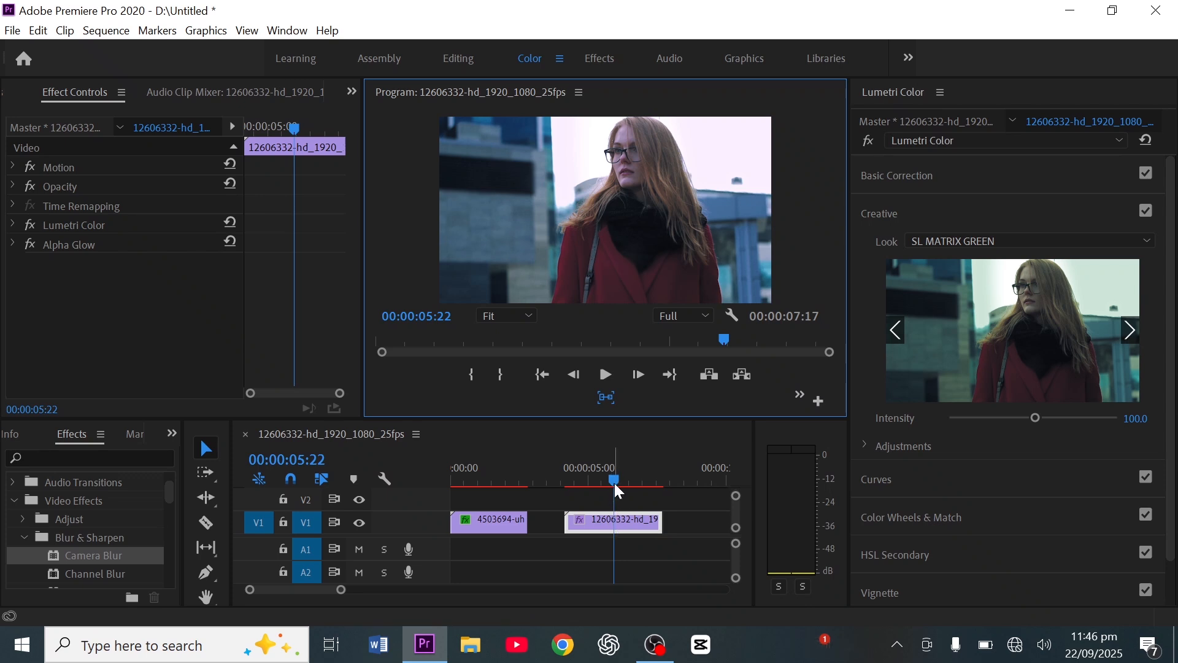
Step: Copy the first clip's Opacity, Lumetri Color and Camera Blur effects and paste them onto the second clip
drag(616, 485, 470, 477)
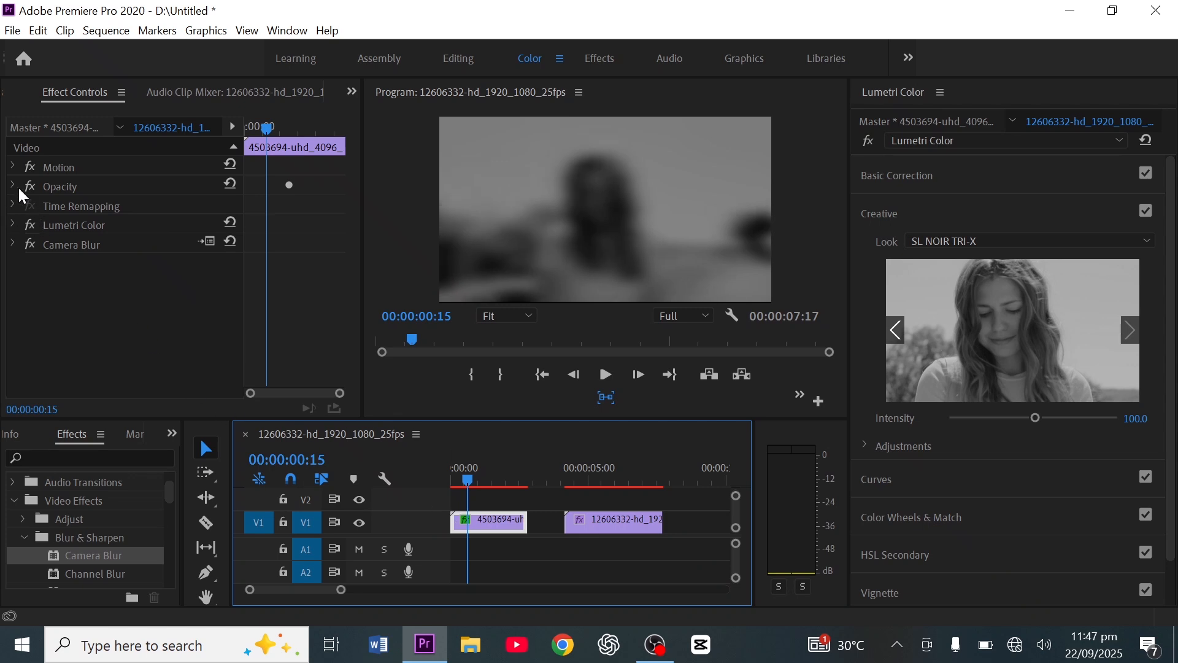
click(107, 191)
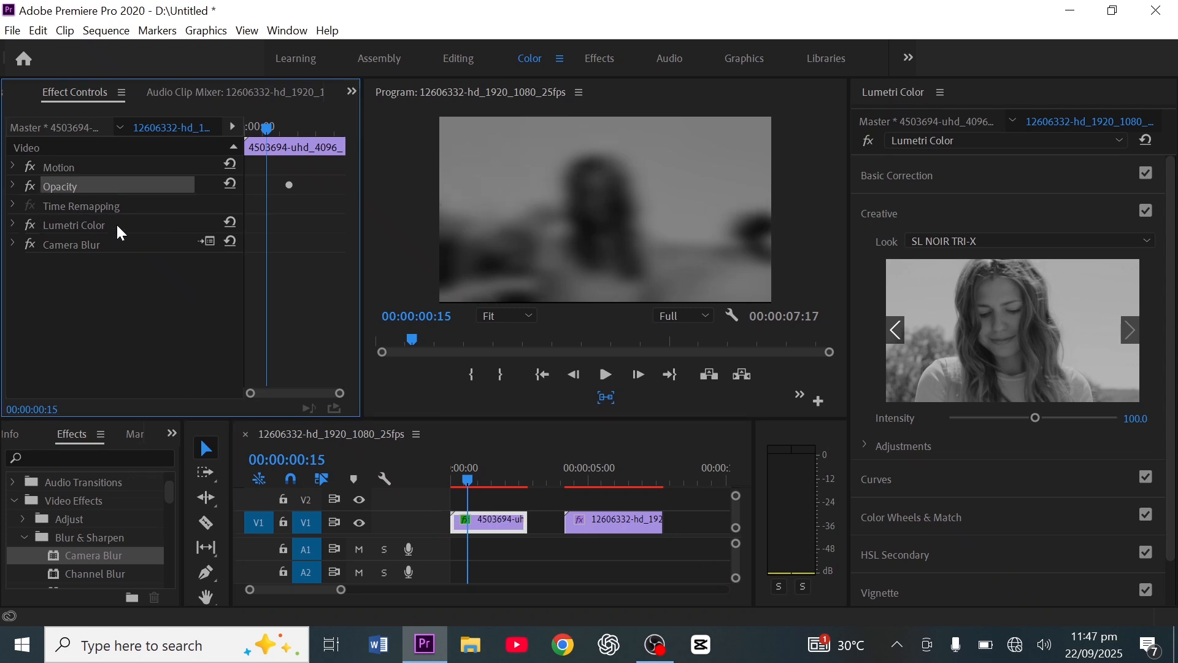
ctrl+click(117, 226)
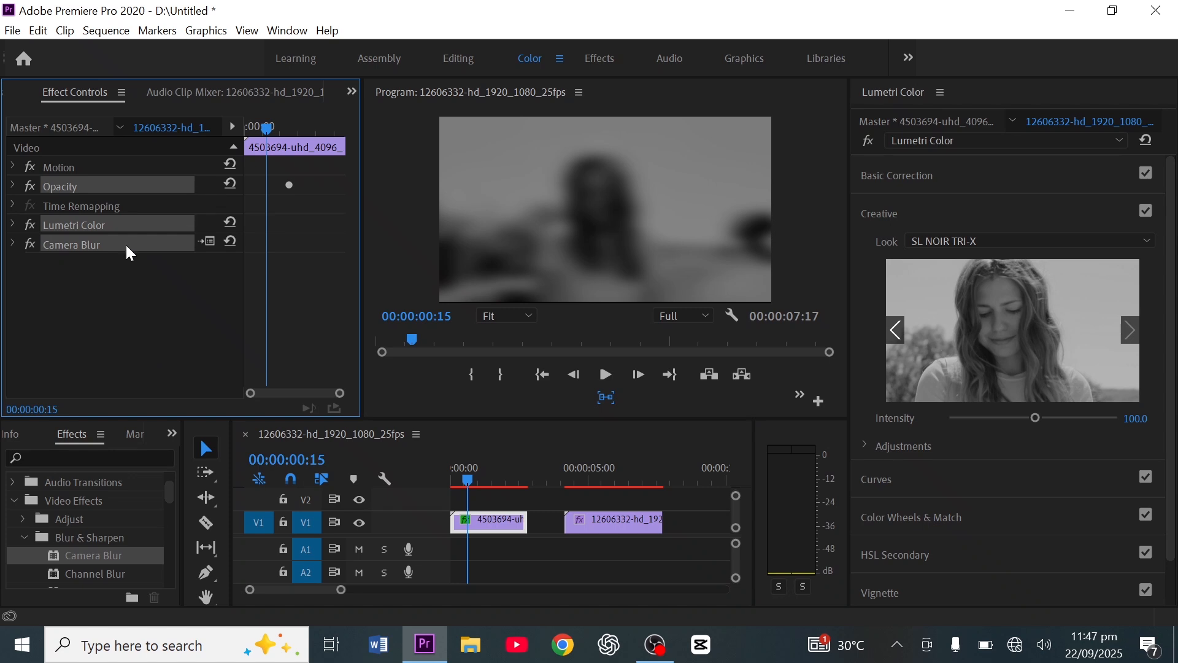
click(470, 473)
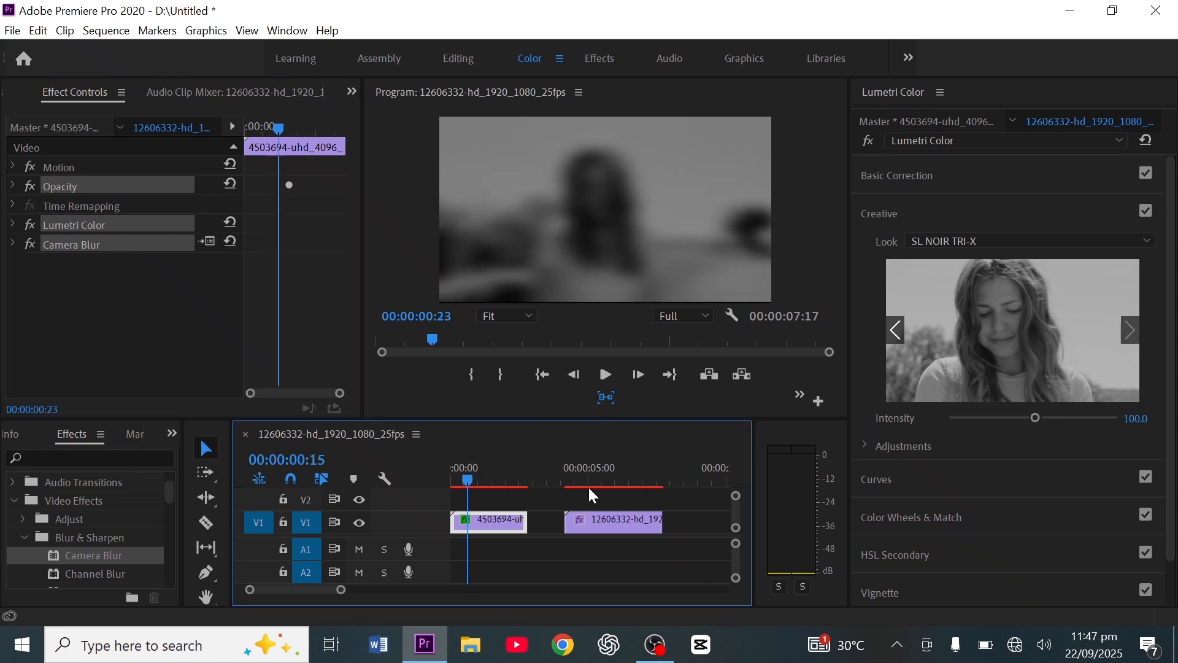
click(619, 489)
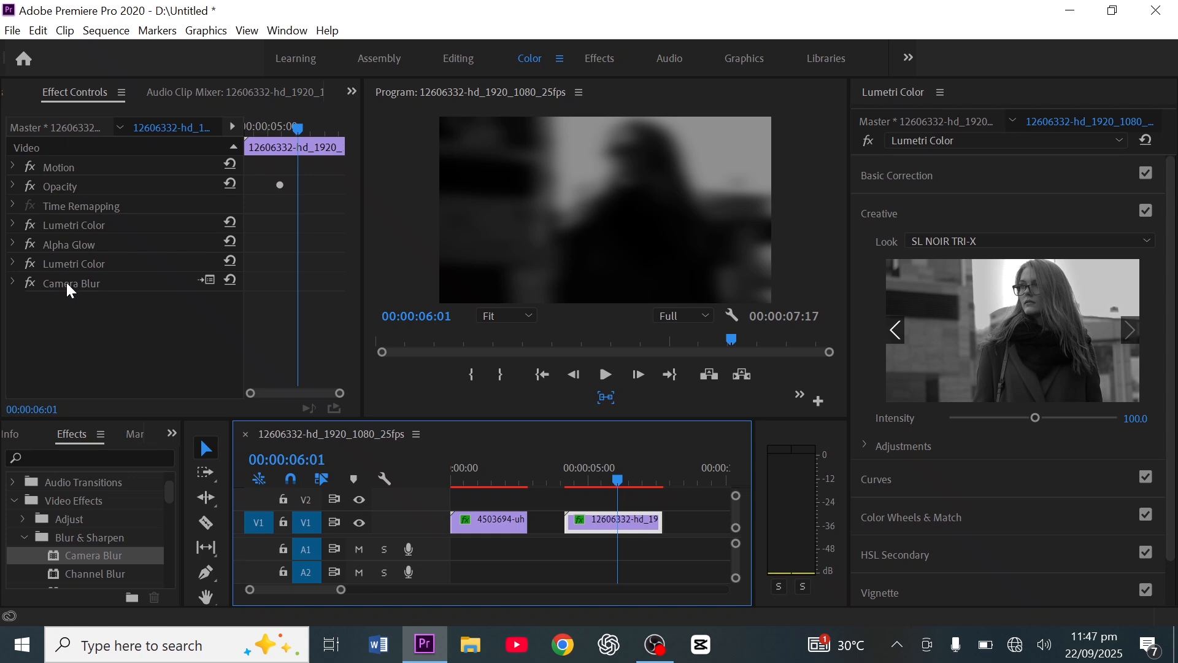
key(ctrl+s)
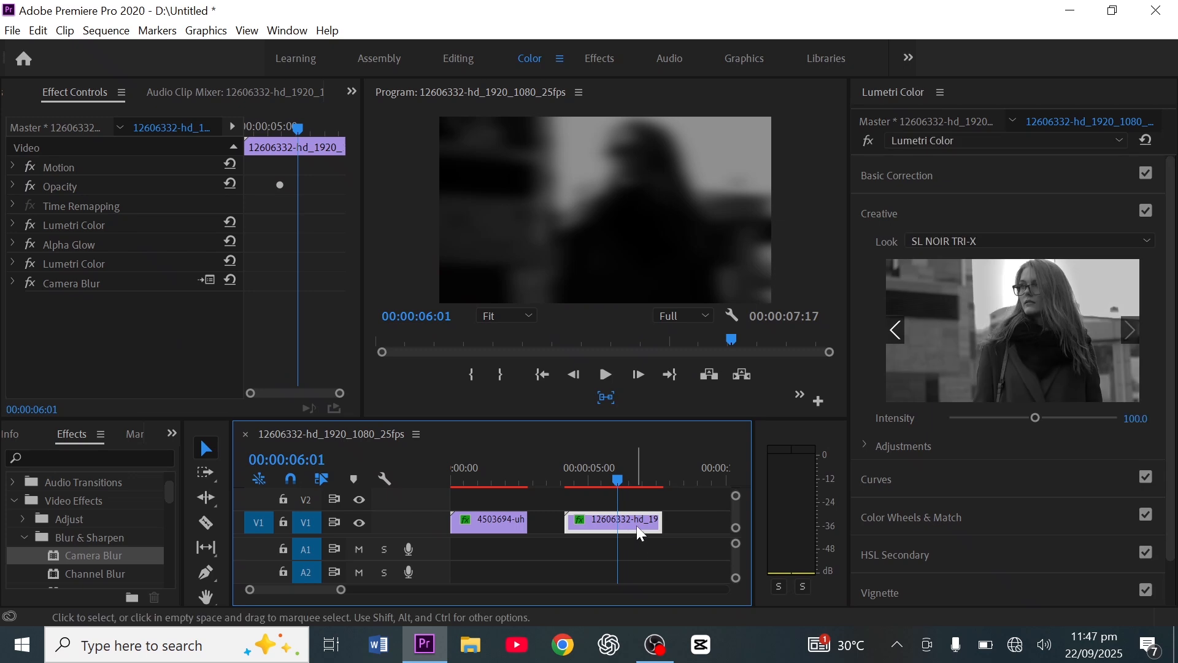
Step: Inspect the pasted Camera Blur effect's settings on the second clip and collapse them again
mouse_move(616, 476)
mouse_down()
mouse_move(584, 478)
mouse_move(616, 479)
mouse_up()
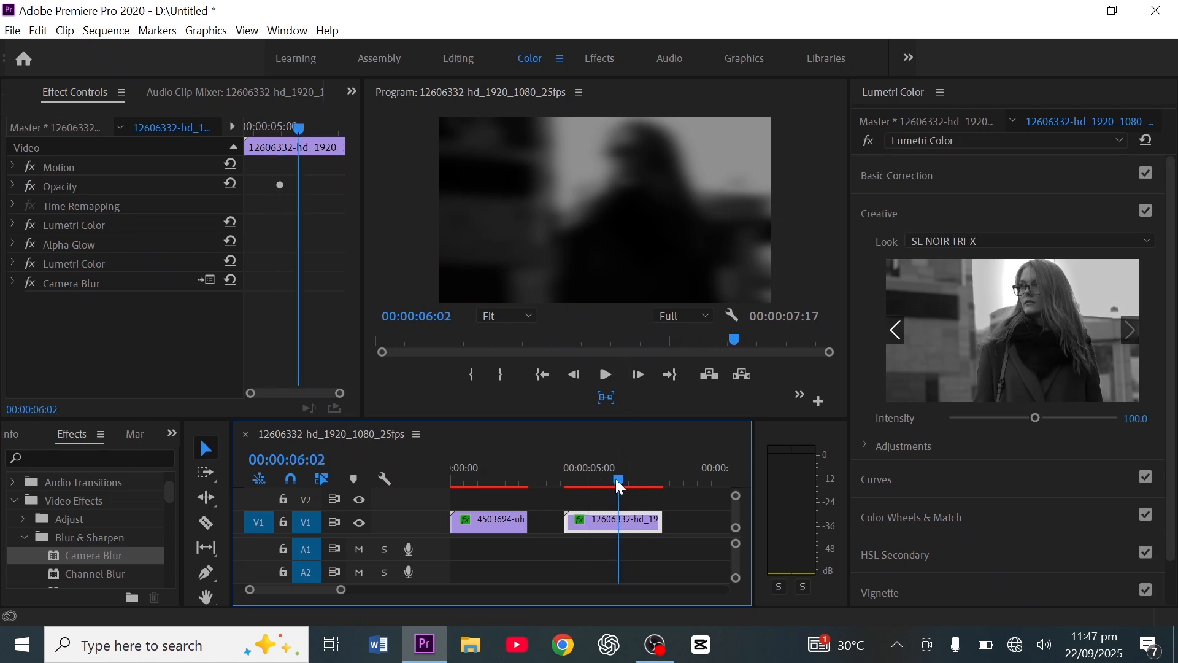
click(64, 283)
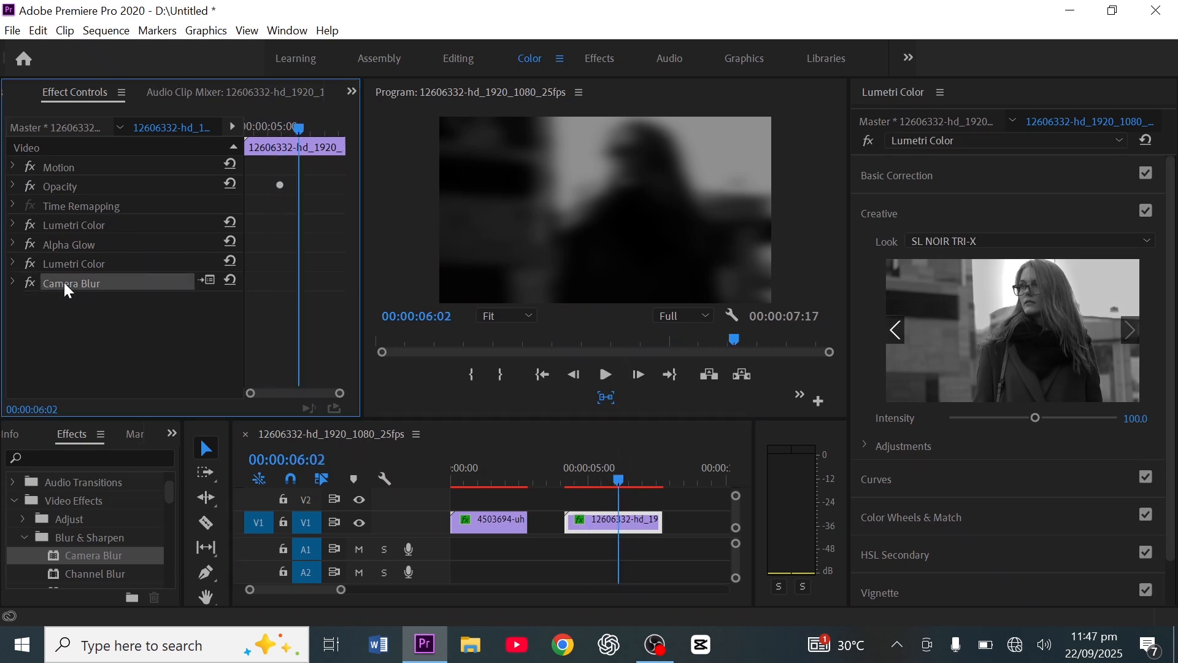
click(231, 280)
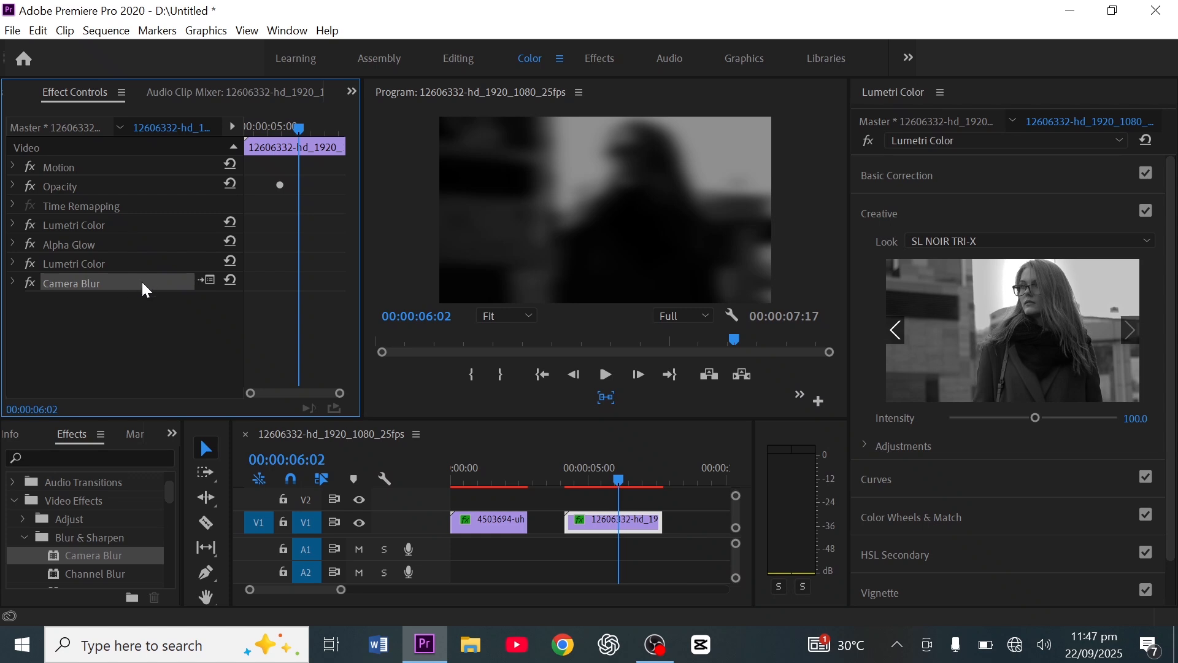
click(12, 282)
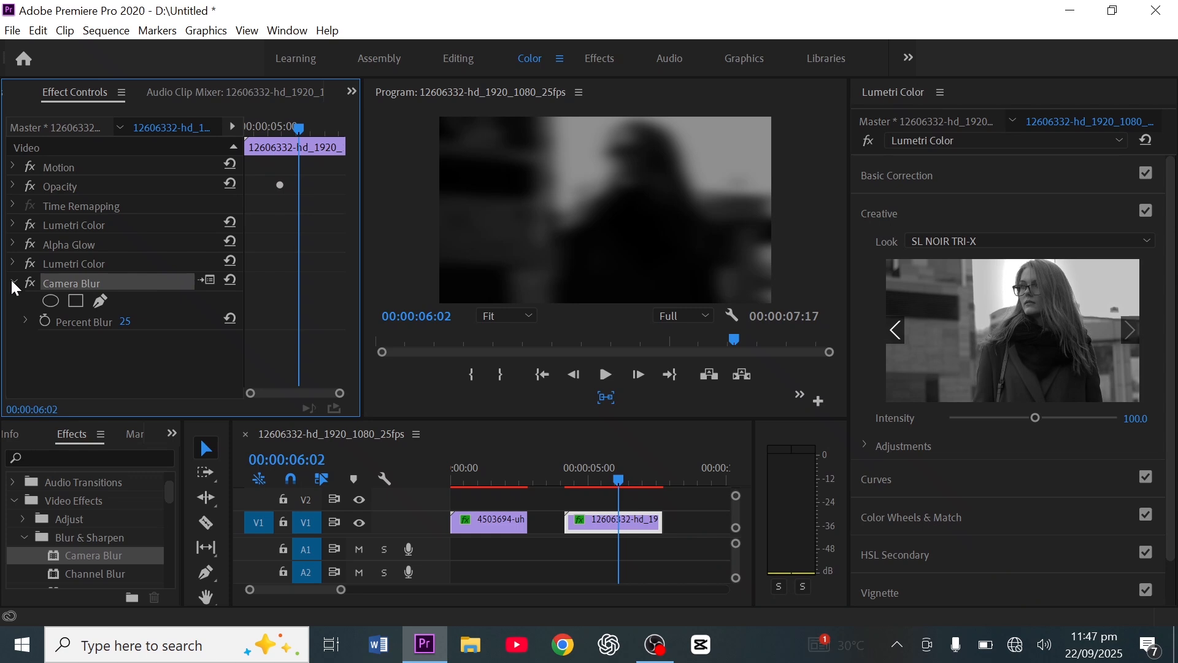
click(12, 281)
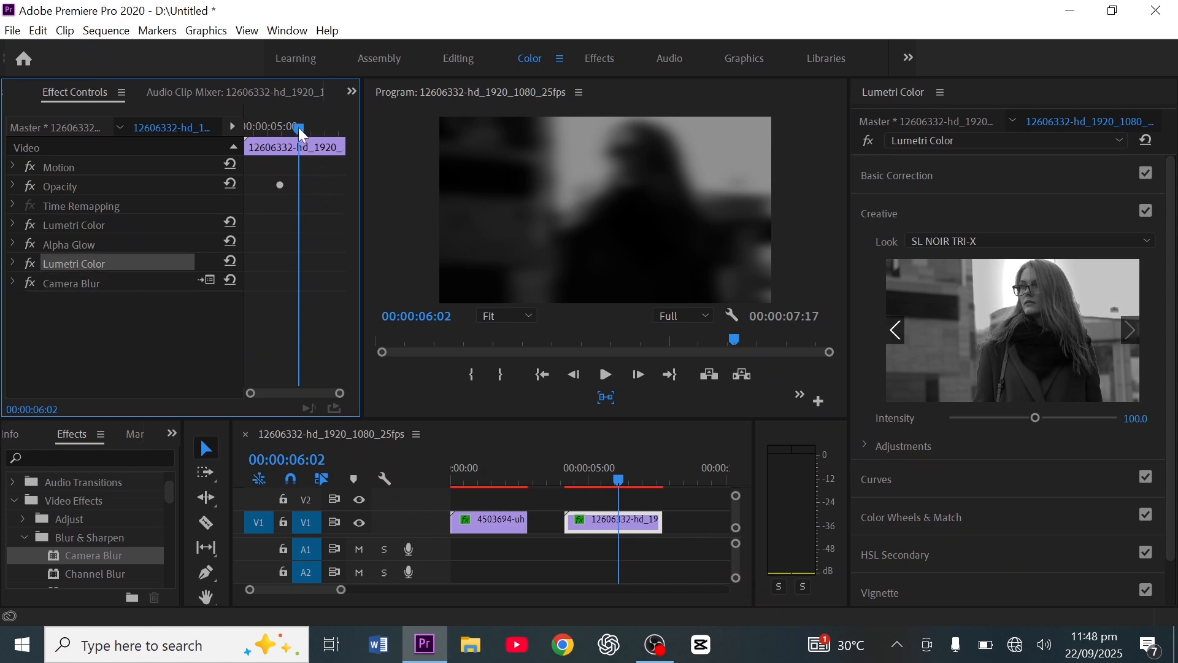
Step: Scrub between the first and second clips to compare their effects and the resulting picture
drag(298, 128, 147, 141)
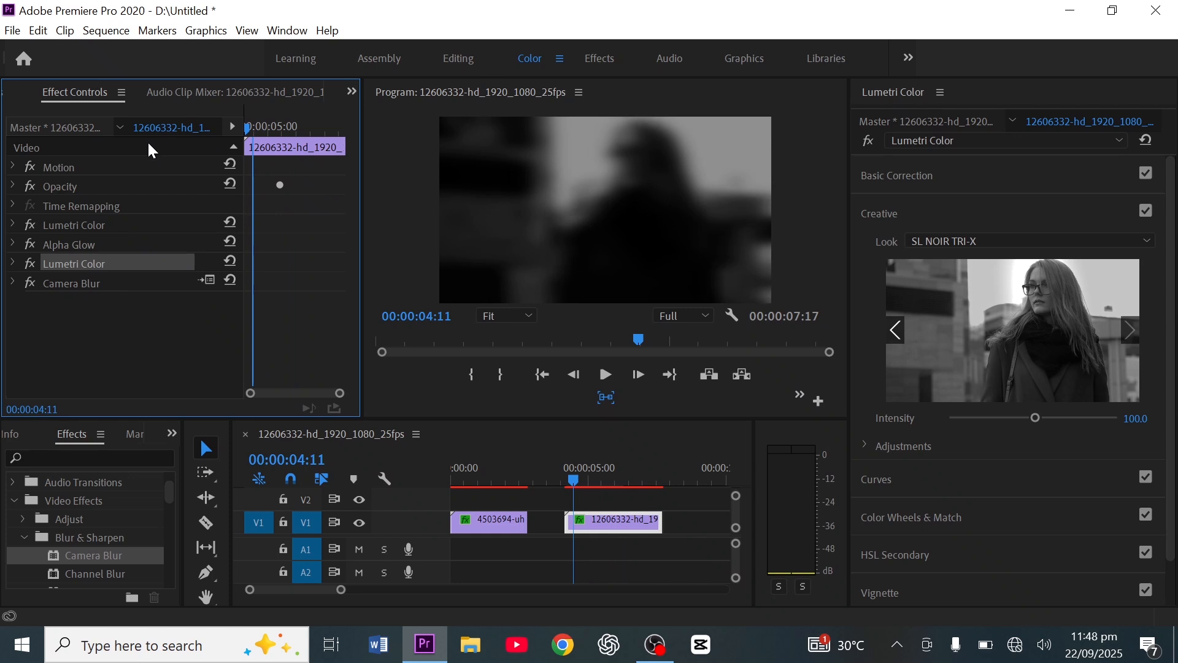
drag(563, 483, 484, 491)
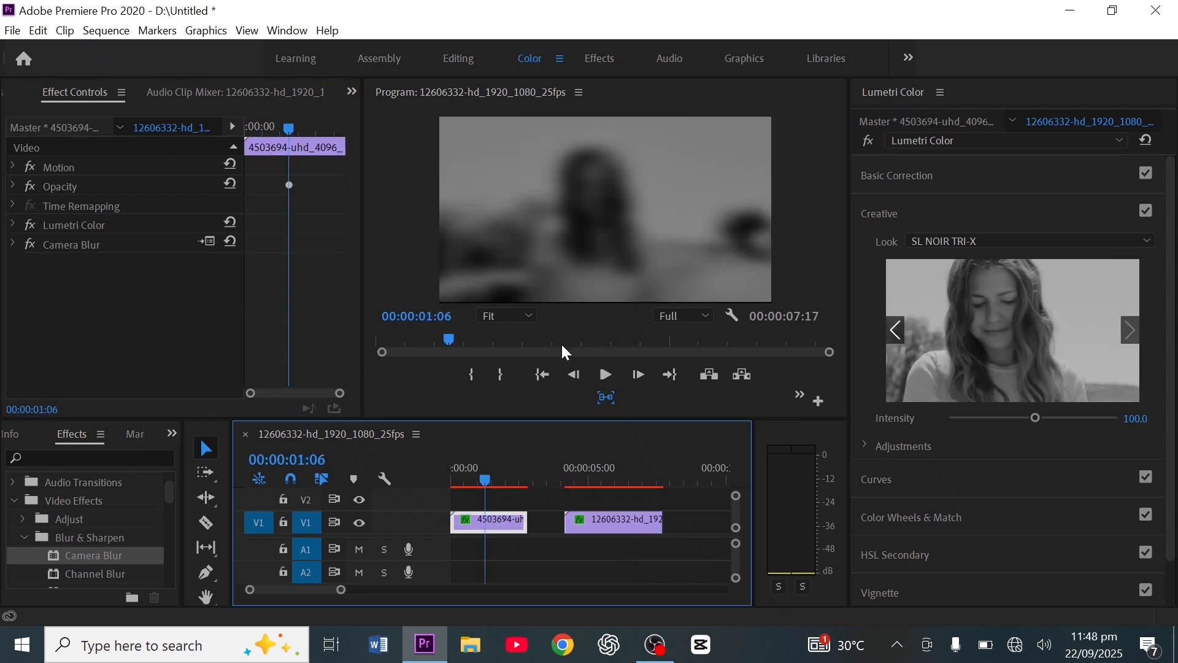
drag(488, 478, 621, 487)
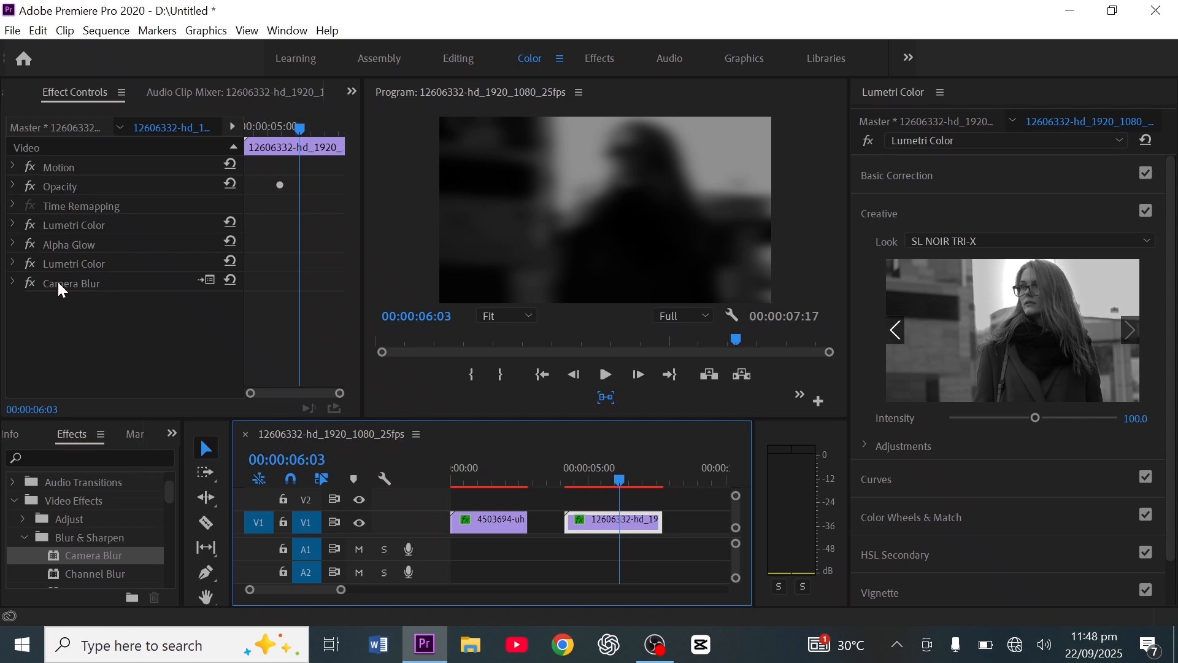
Step: Examine the second clip's expanded Motion, Opacity, Time Remapping and Lumetri Color settings, then collapse all of its effects
click(14, 167)
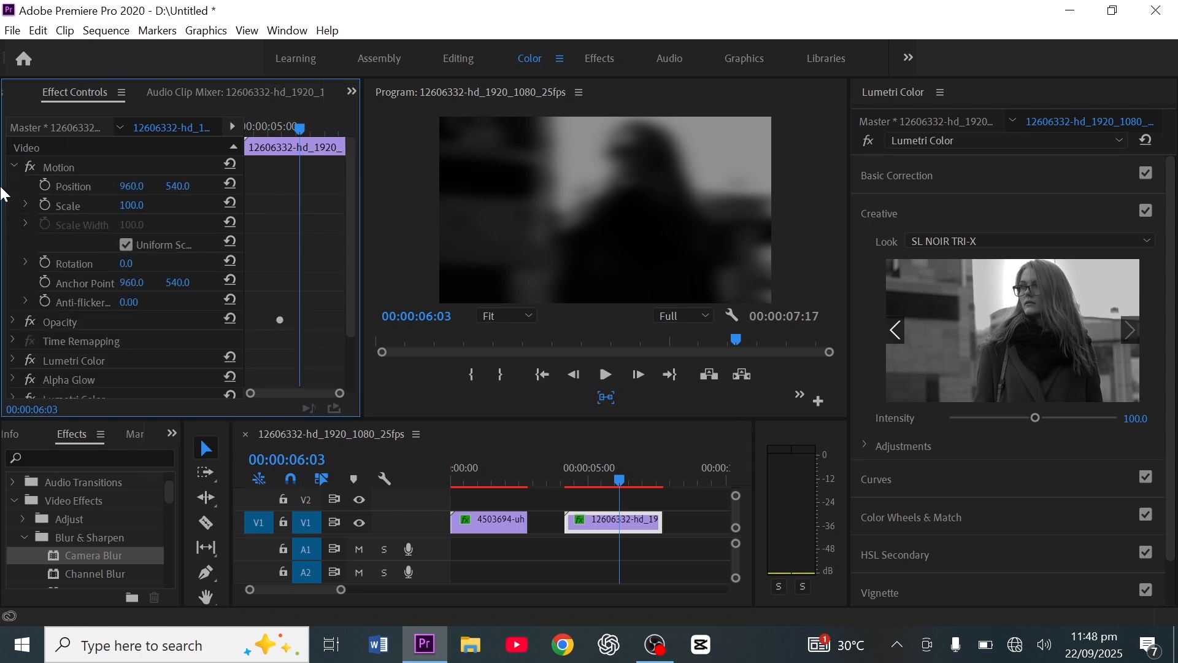
click(16, 164)
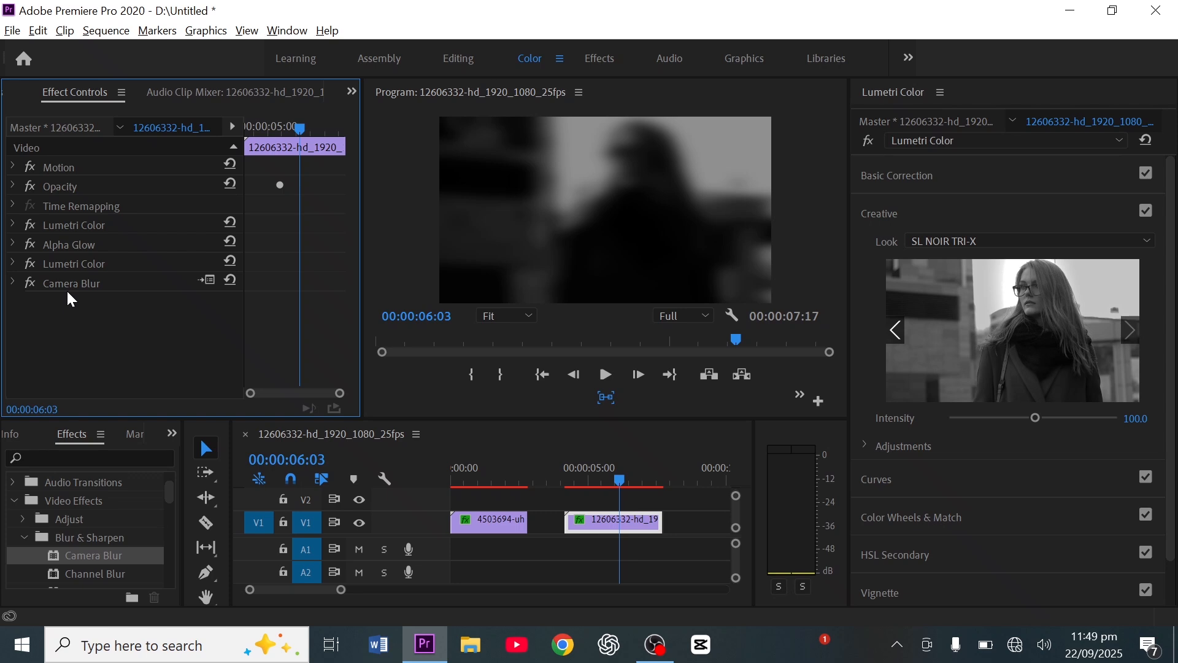
click(13, 166)
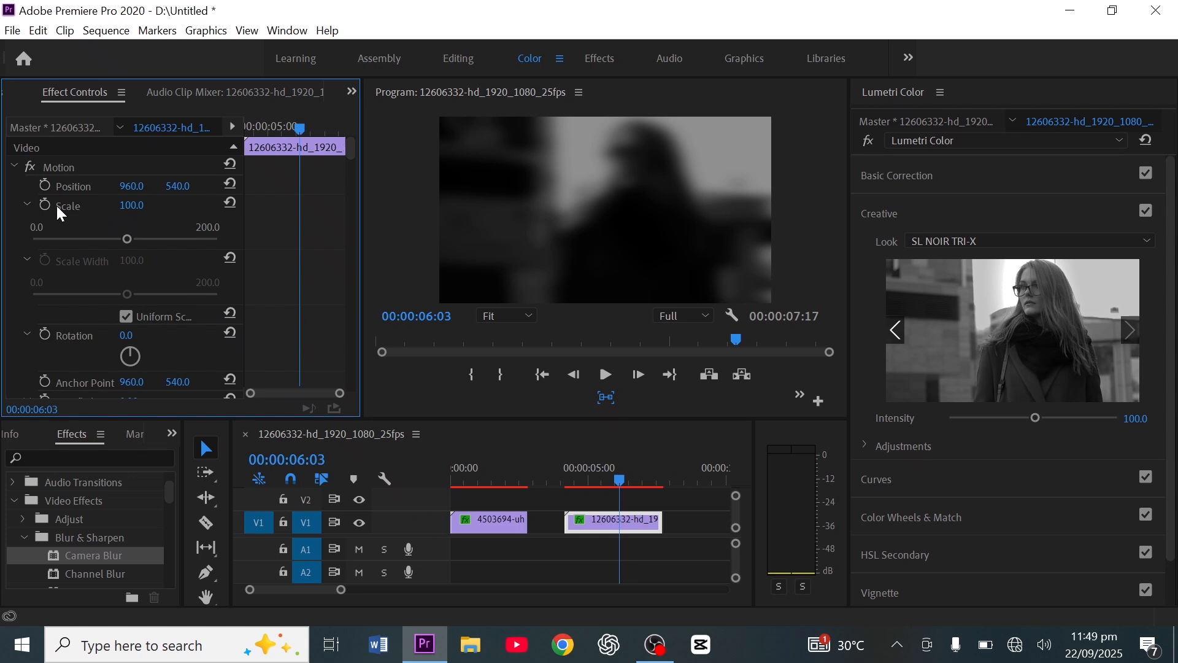
scroll(61, 195, down, 3)
scroll(60, 189, down, 3)
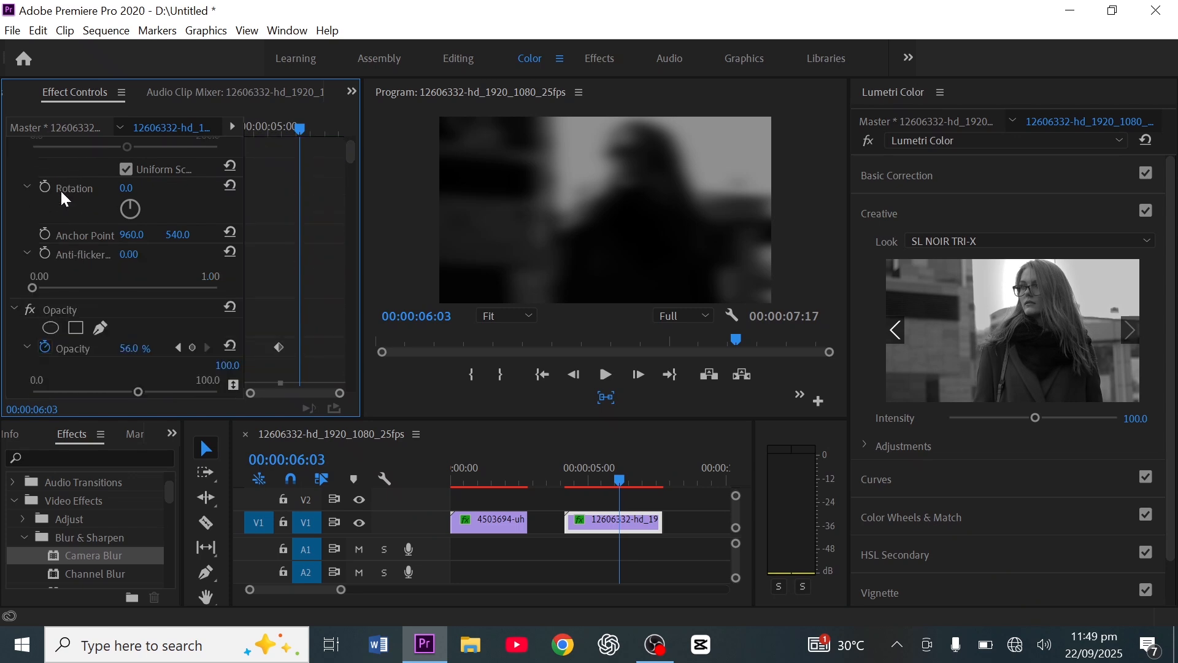
scroll(60, 189, down, 2)
scroll(60, 191, down, 3)
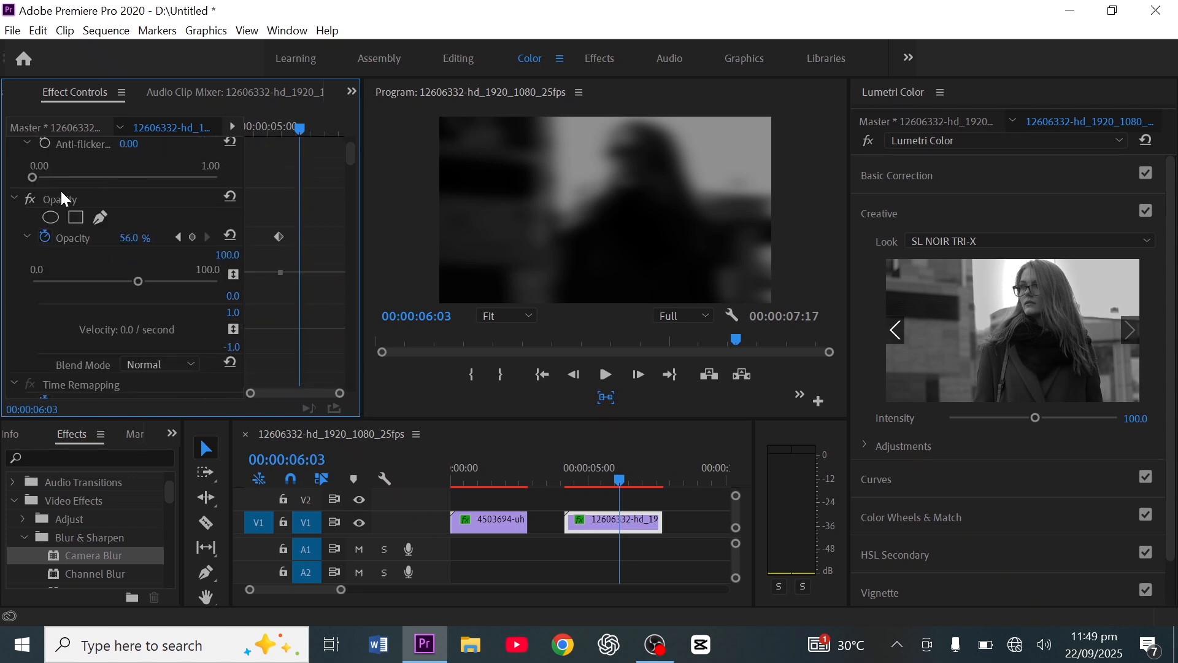
scroll(60, 189, down, 5)
scroll(61, 191, down, 2)
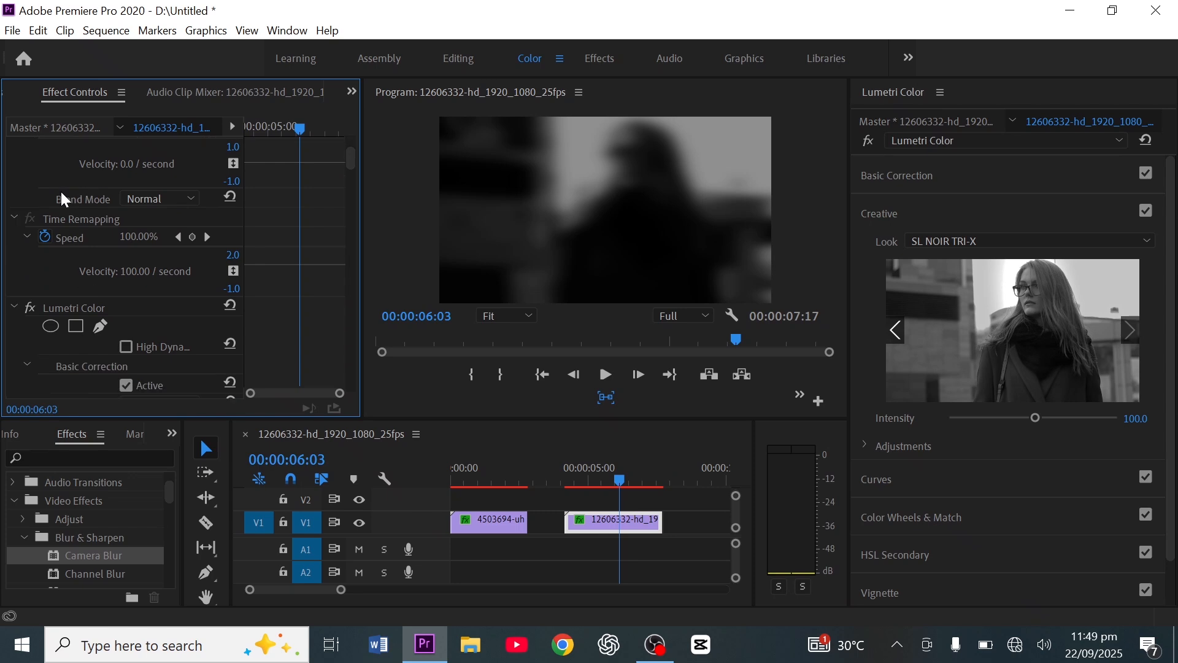
scroll(67, 219, up, 9)
scroll(73, 226, up, 5)
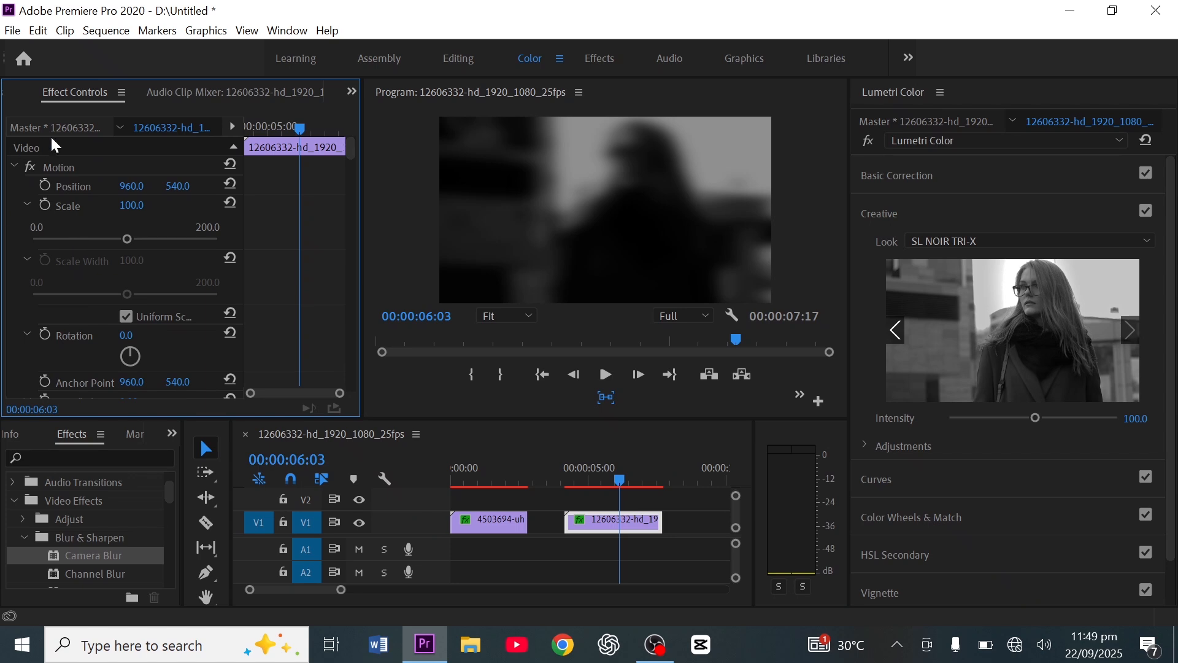
click(14, 168)
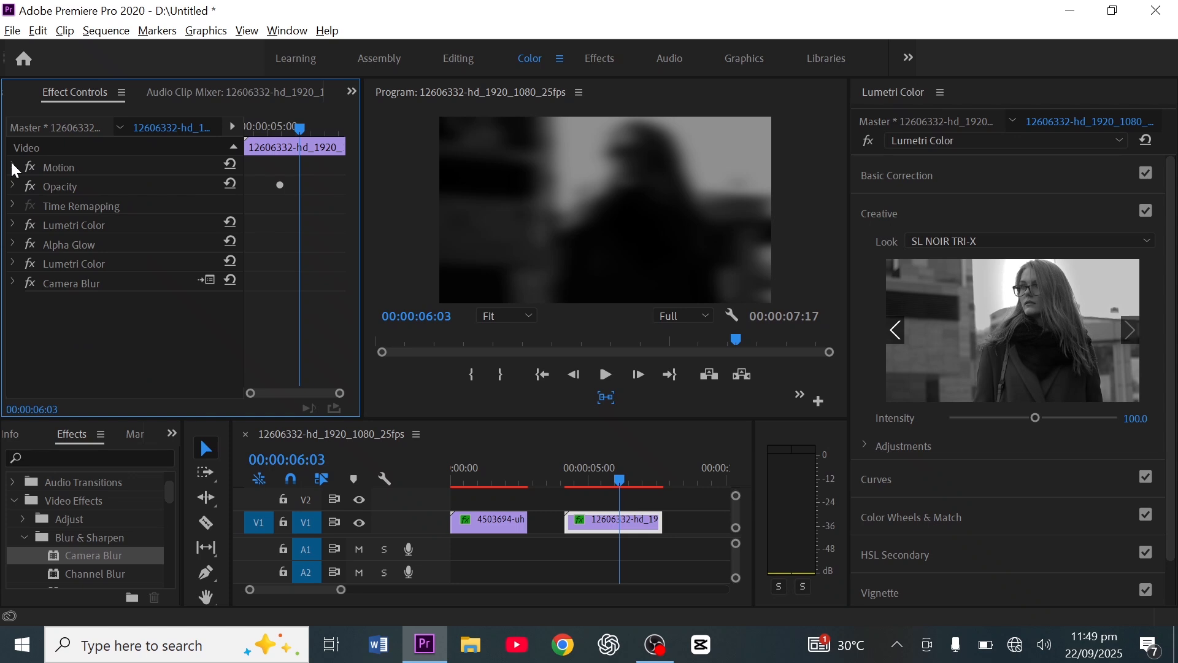